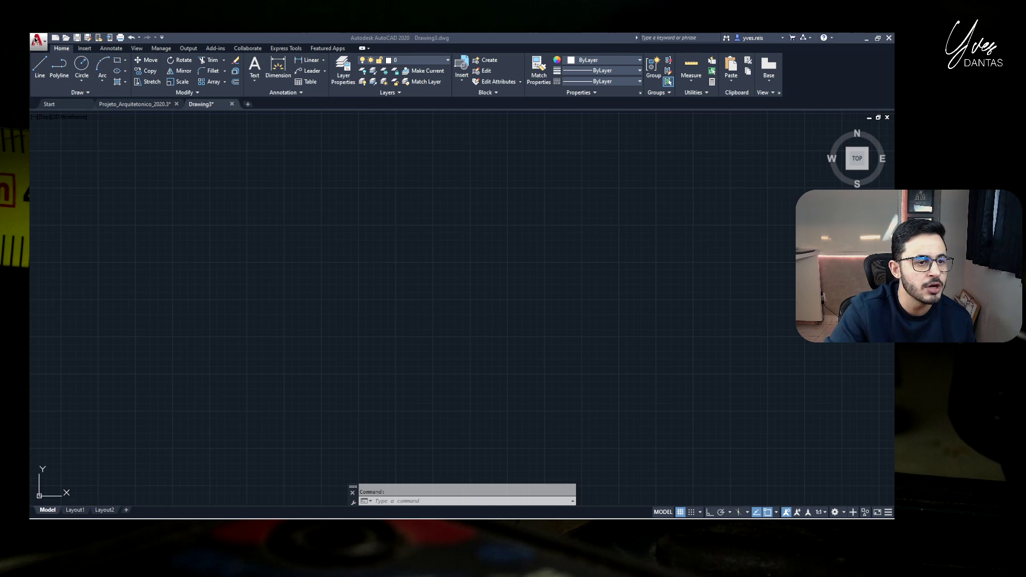
Make sure automatic save is enabled in the file safety precautions of the Options, and apply the settings
click(36, 40)
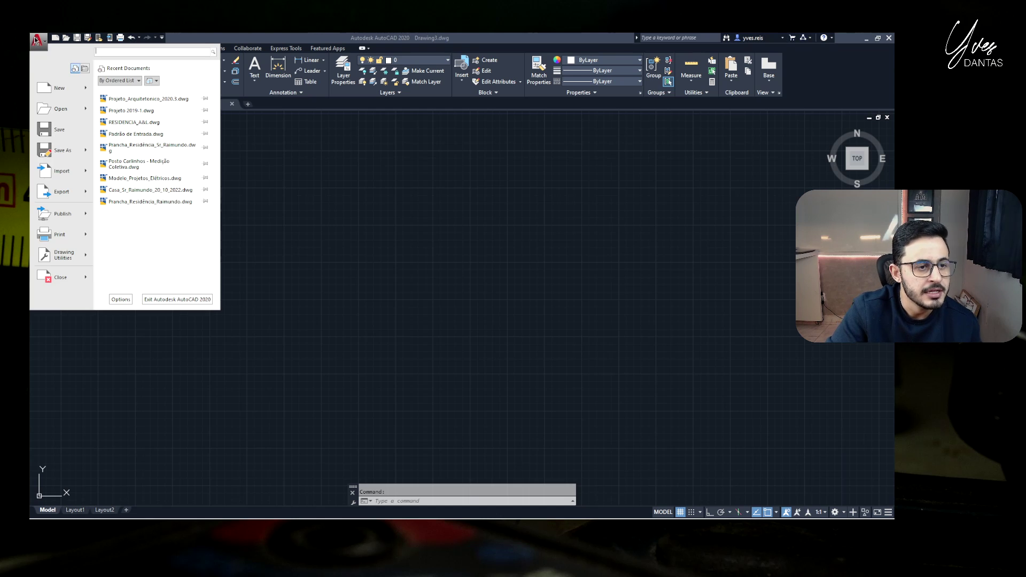
click(121, 301)
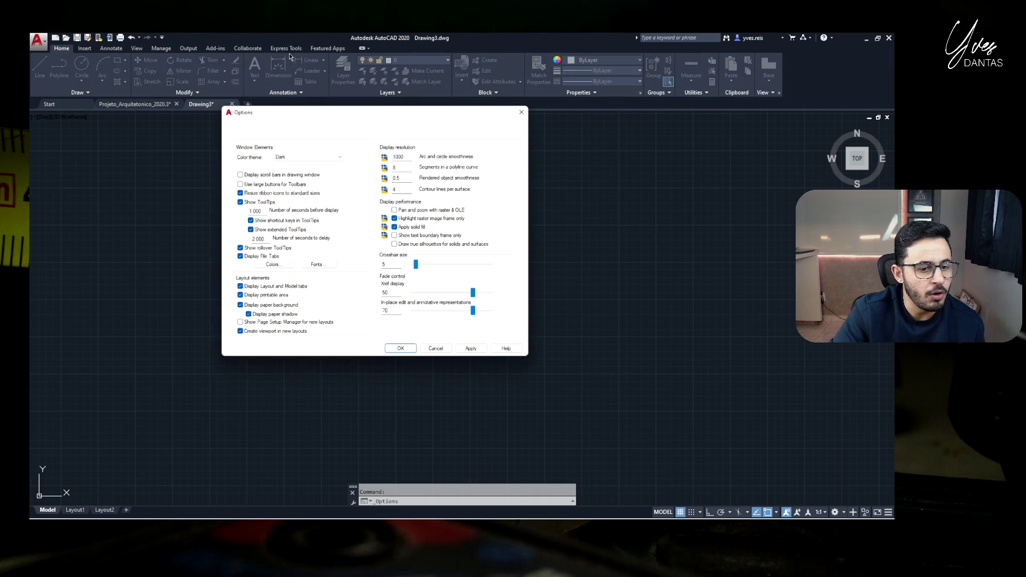
click(234, 132)
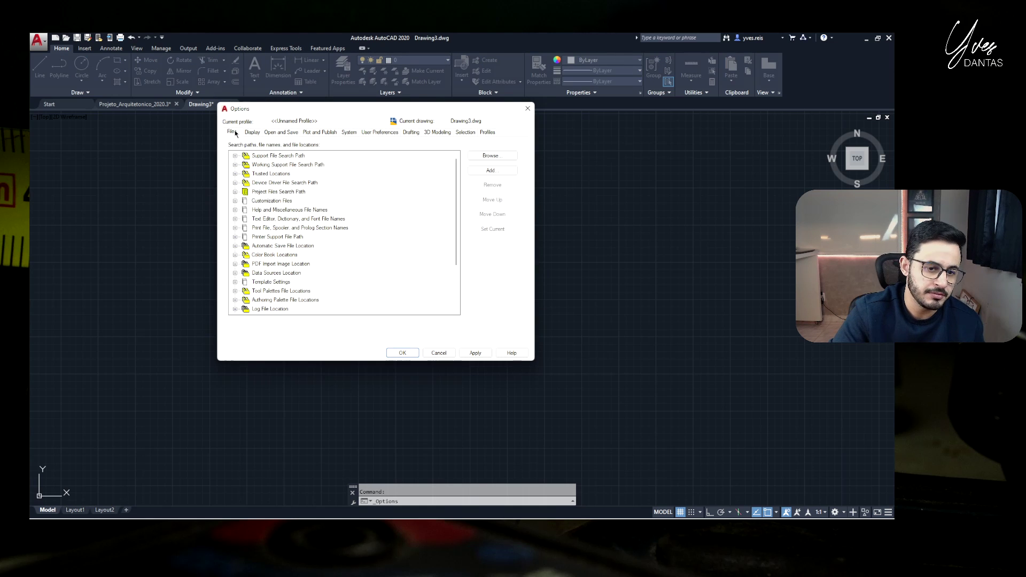
click(257, 132)
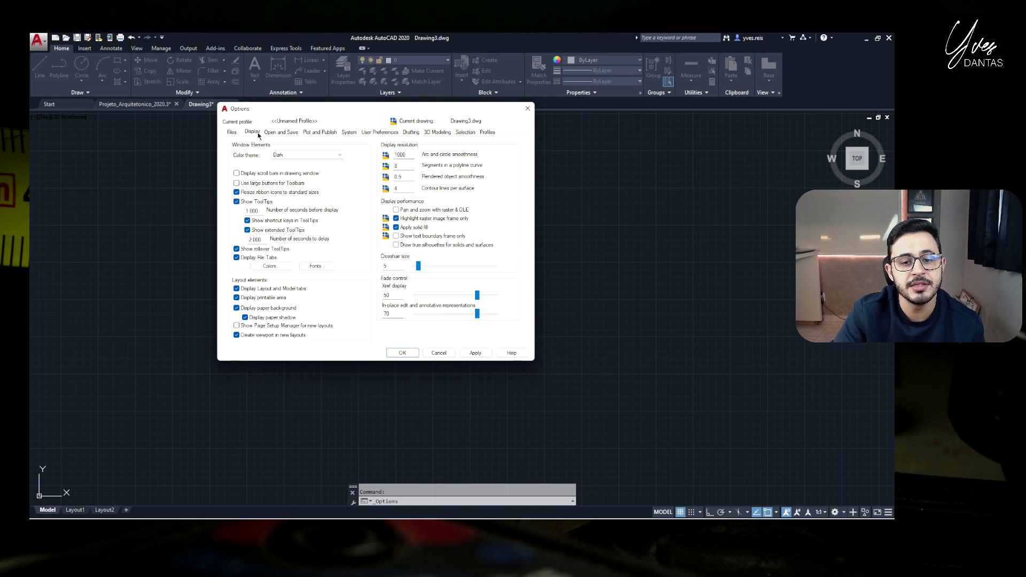
click(288, 131)
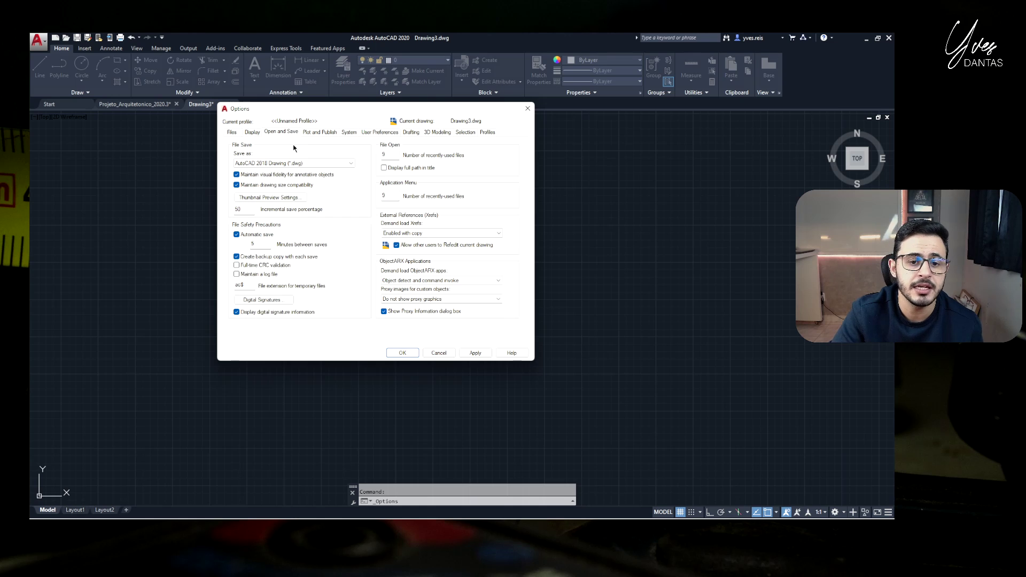
click(236, 235)
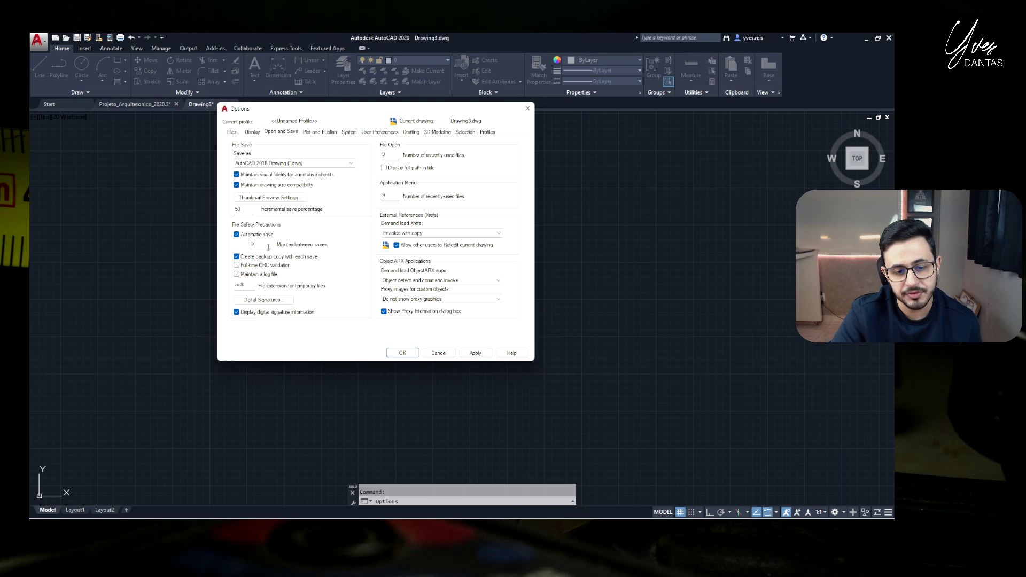
double_click(251, 244)
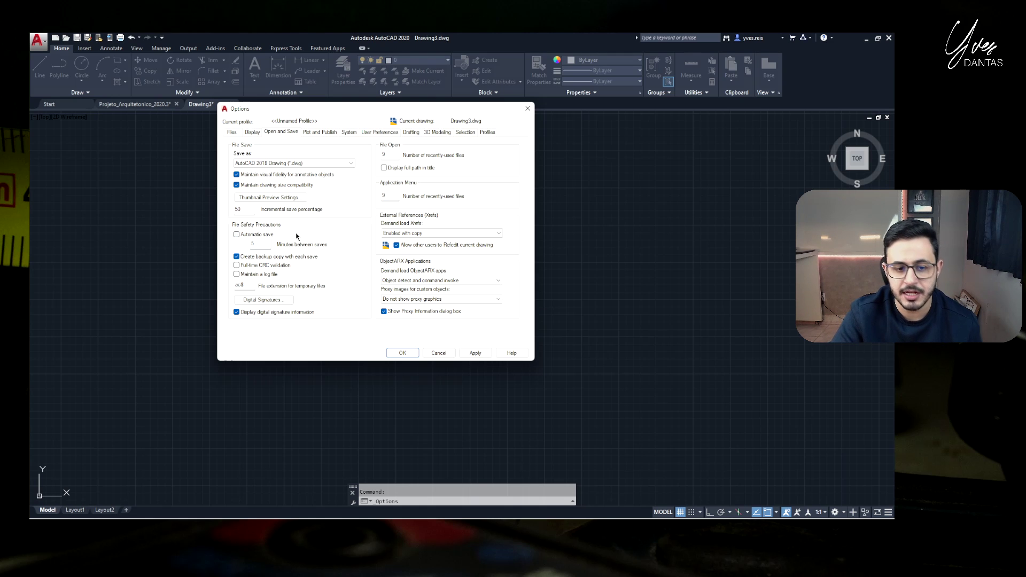
click(237, 234)
click(237, 234)
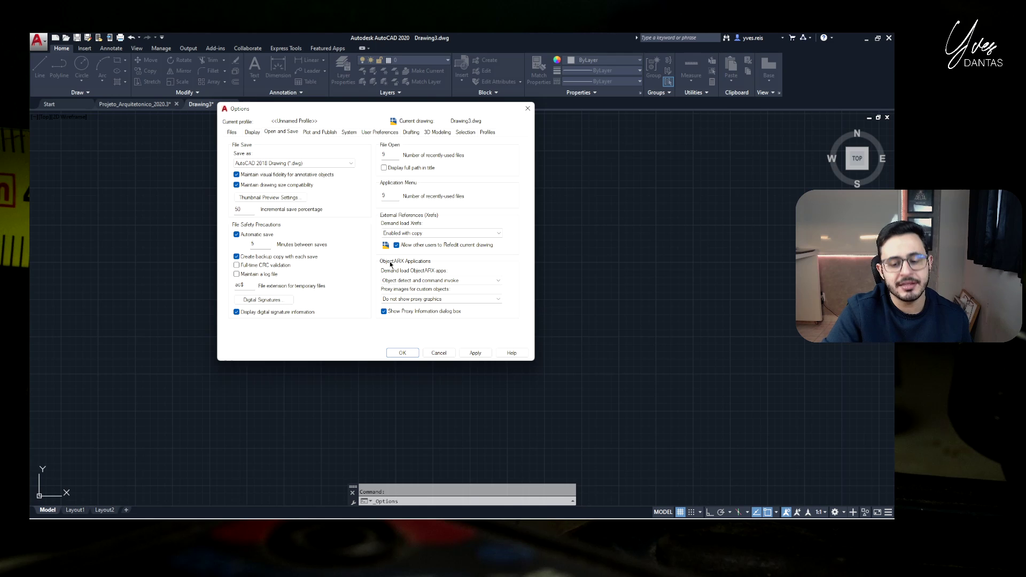
click(475, 353)
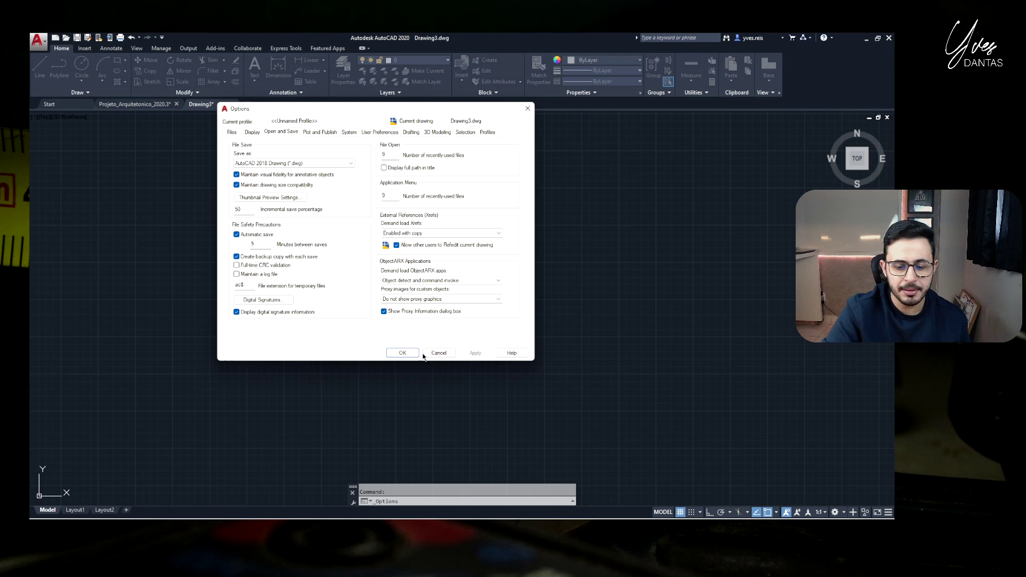
click(402, 354)
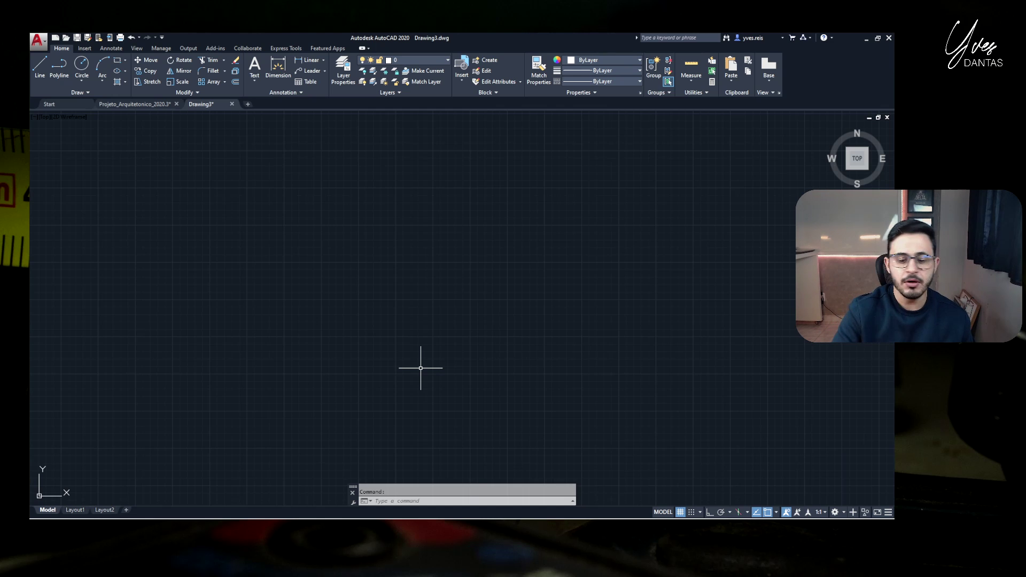
Reopen the Options dialog and show its Display settings
click(43, 45)
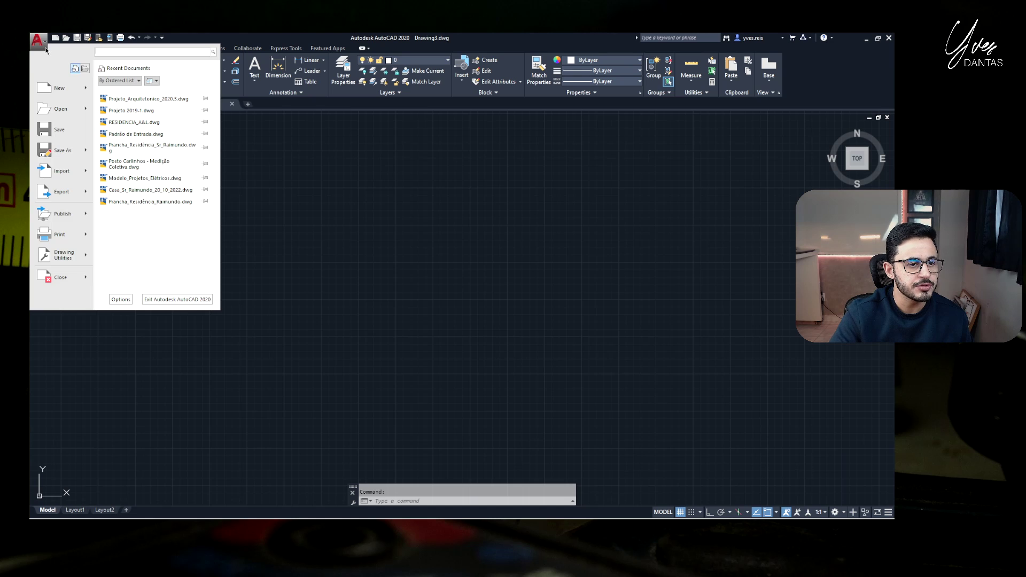
click(117, 299)
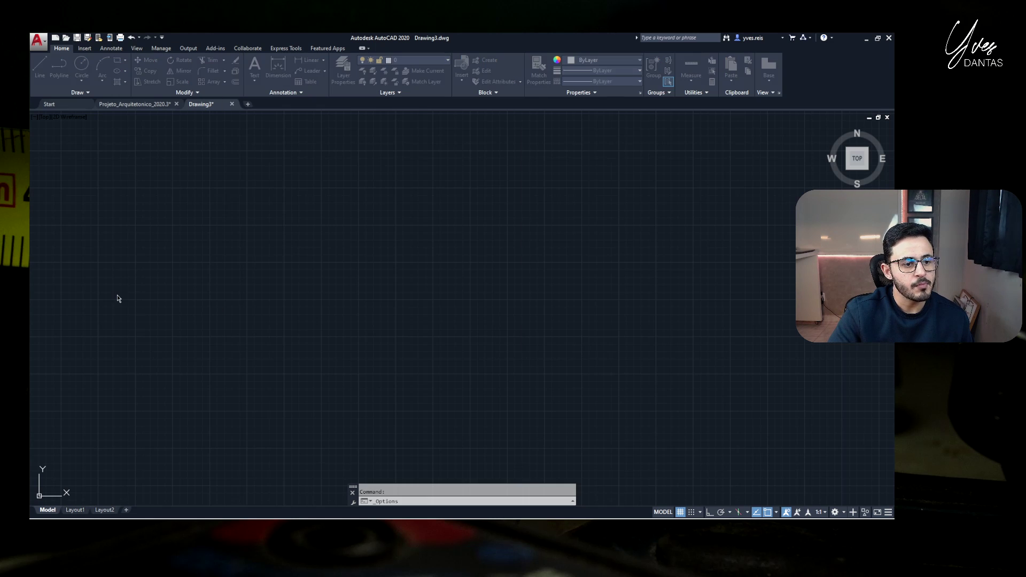
click(252, 134)
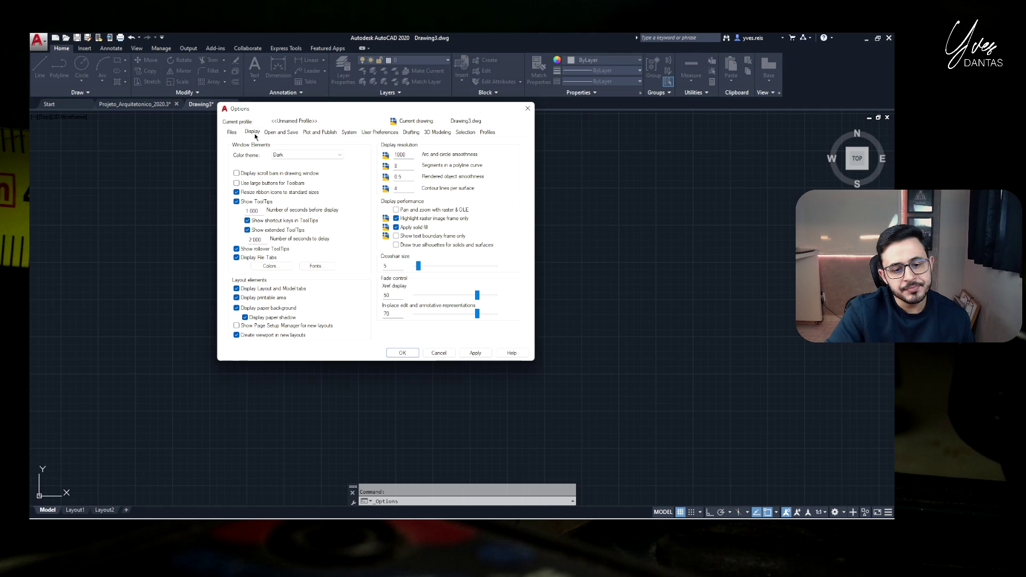
Examine the index color, true color and color book choices for the 2D model space's uniform background
click(283, 269)
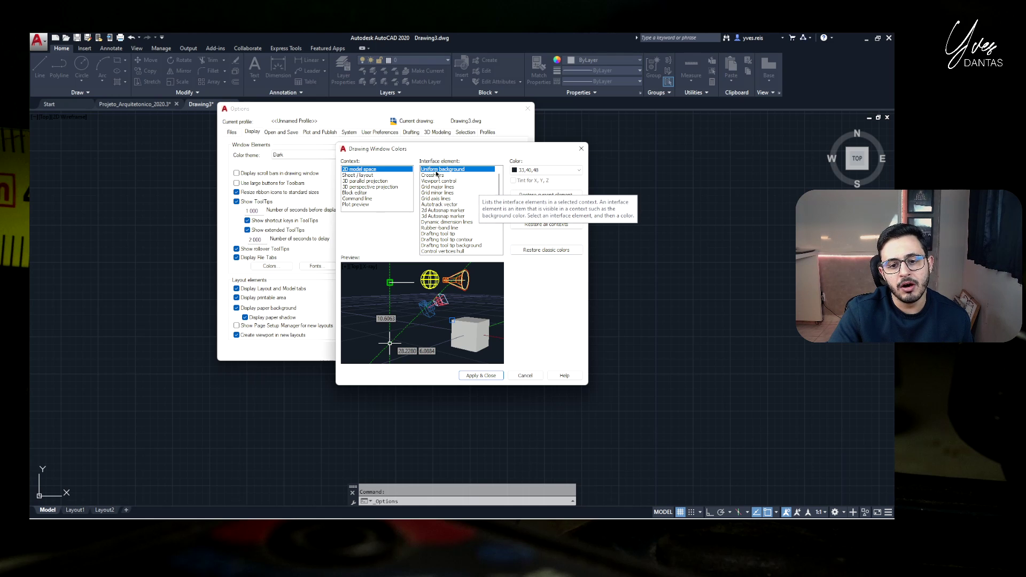
click(547, 171)
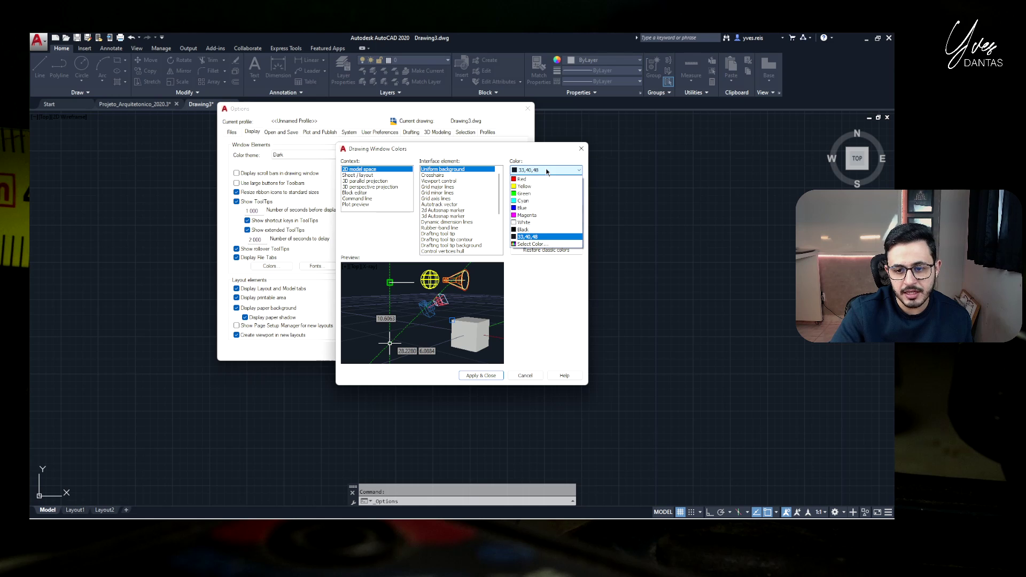
click(531, 244)
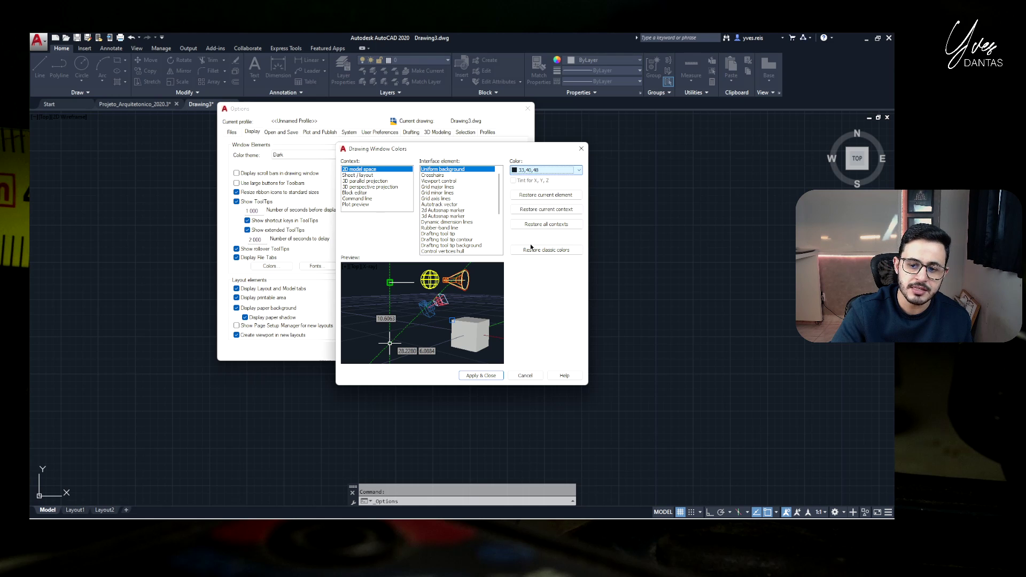
click(407, 201)
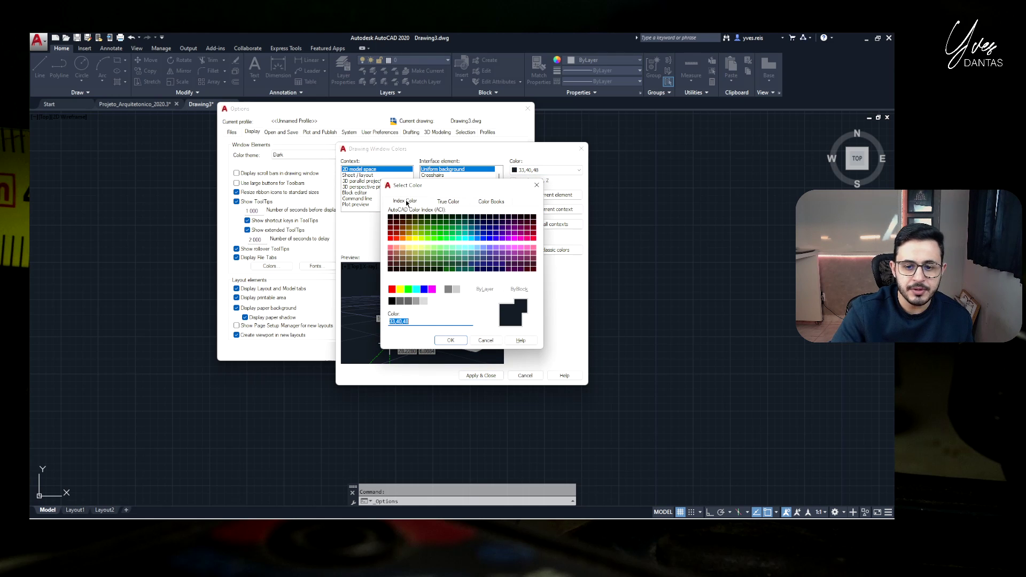
click(450, 201)
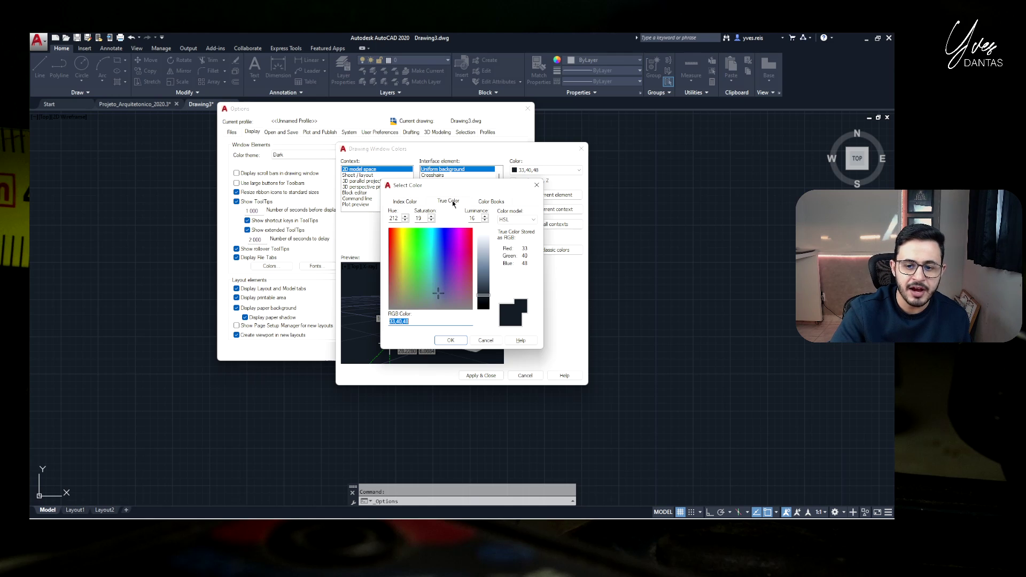
click(495, 202)
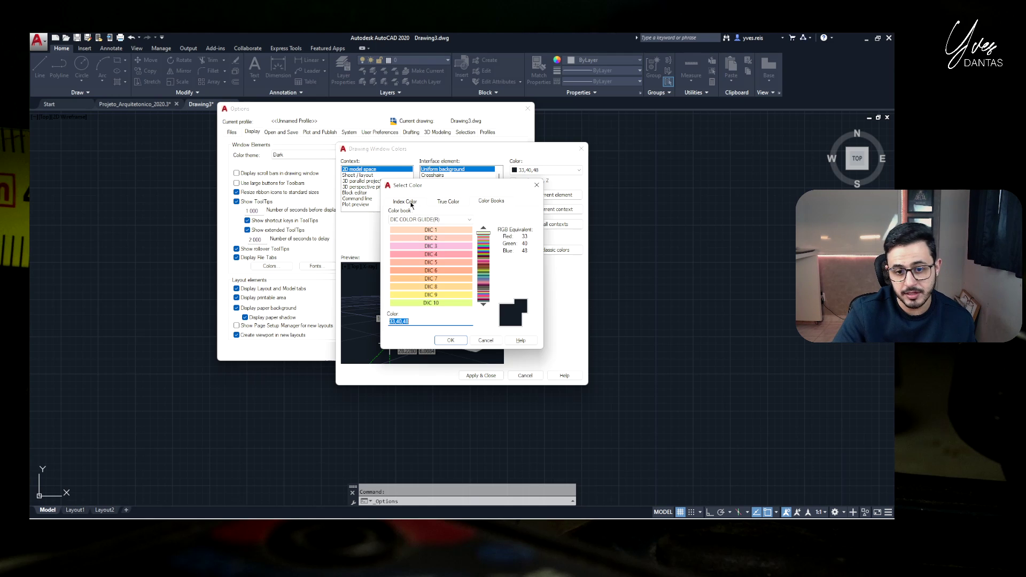
click(412, 204)
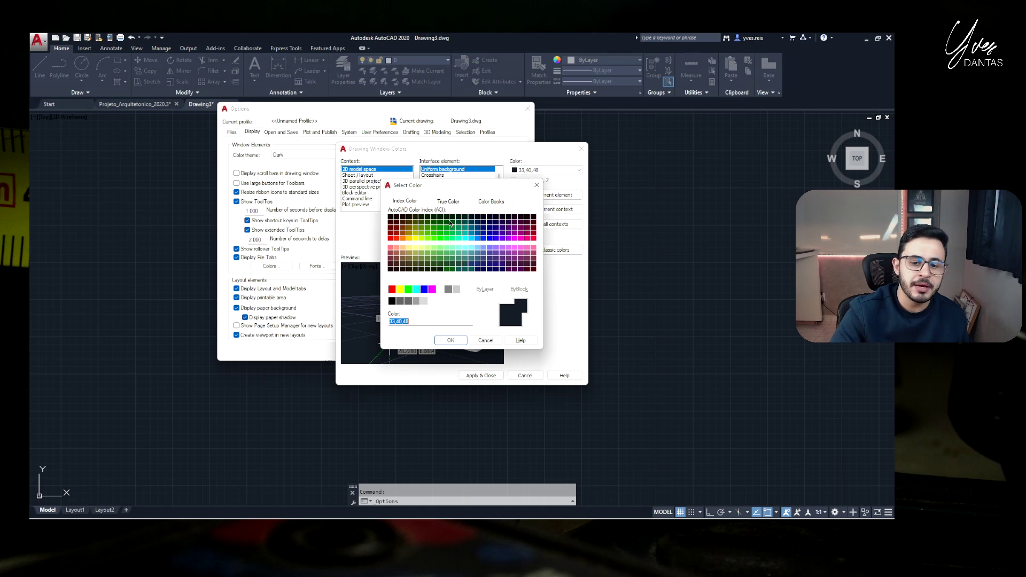
Set the uniform background of the 2D model space to white and apply the color
click(420, 323)
double_click(410, 322)
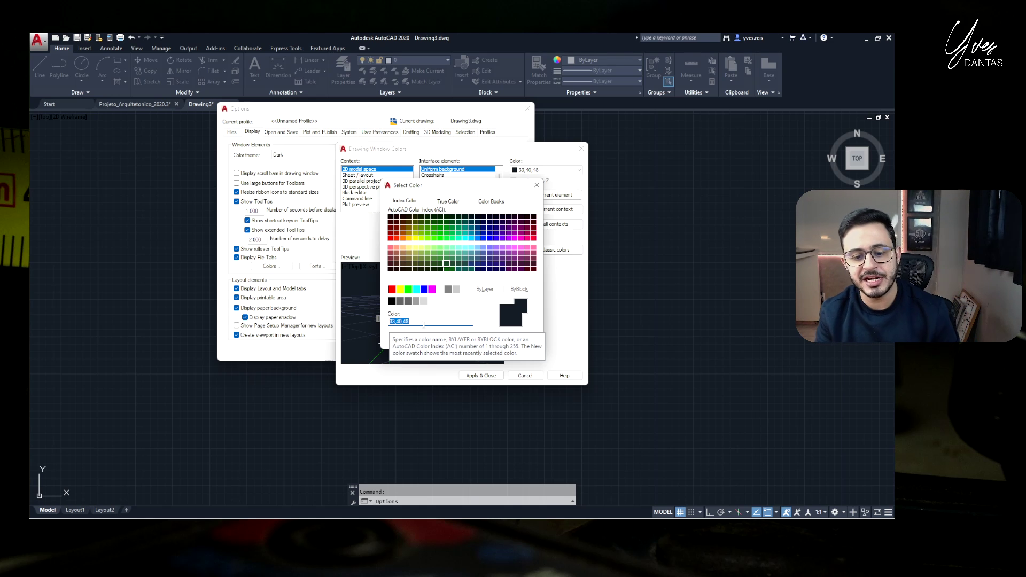
click(440, 289)
click(452, 341)
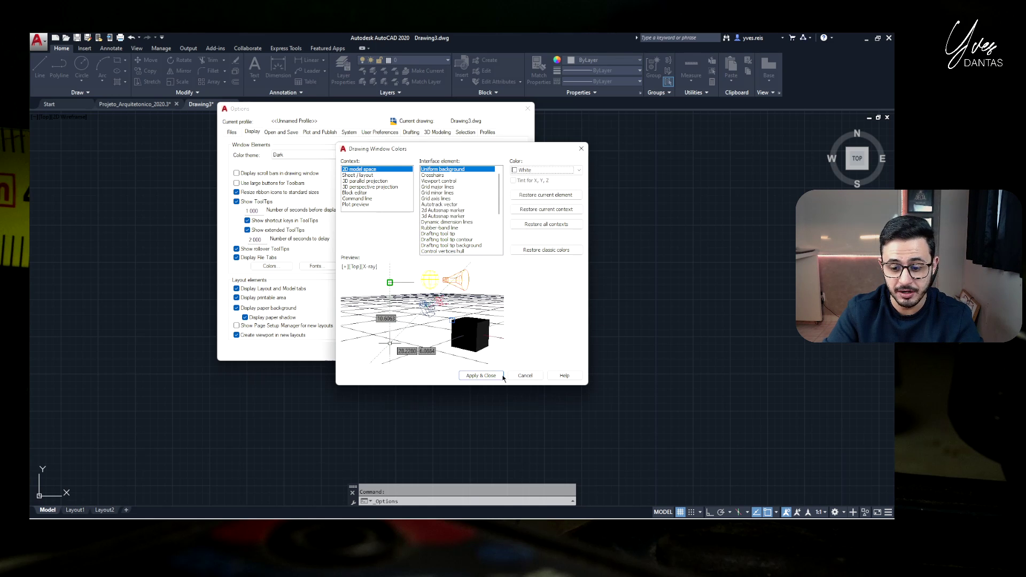
click(487, 376)
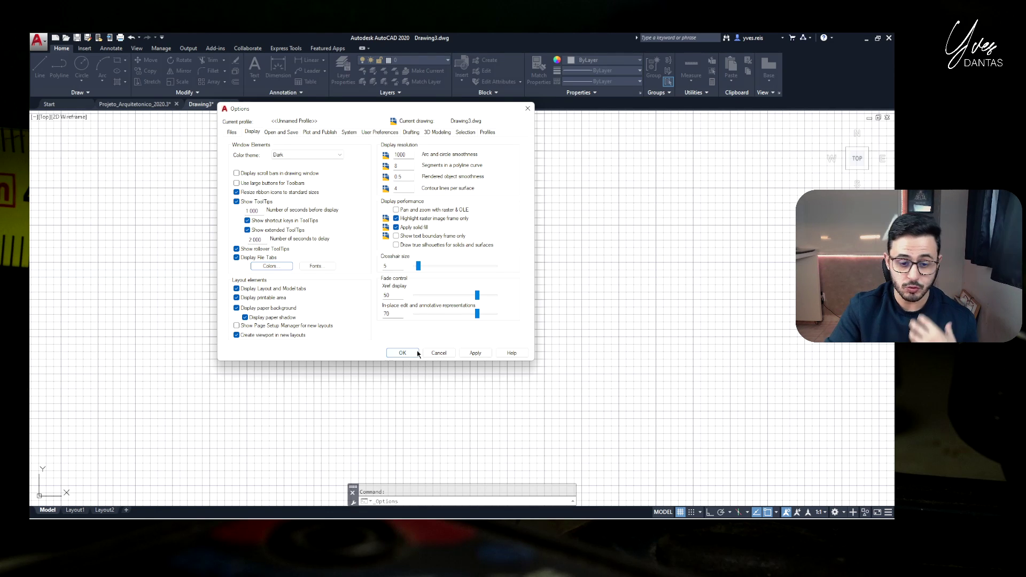
Set the 2D model space's uniform background to light gray index color 9, apply it and confirm the options
click(270, 266)
click(548, 170)
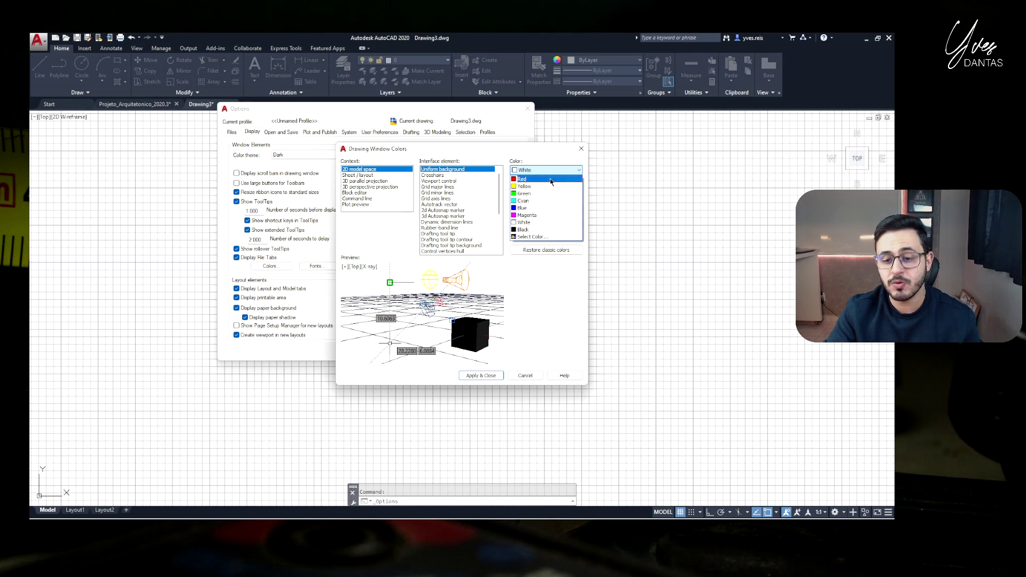
click(532, 237)
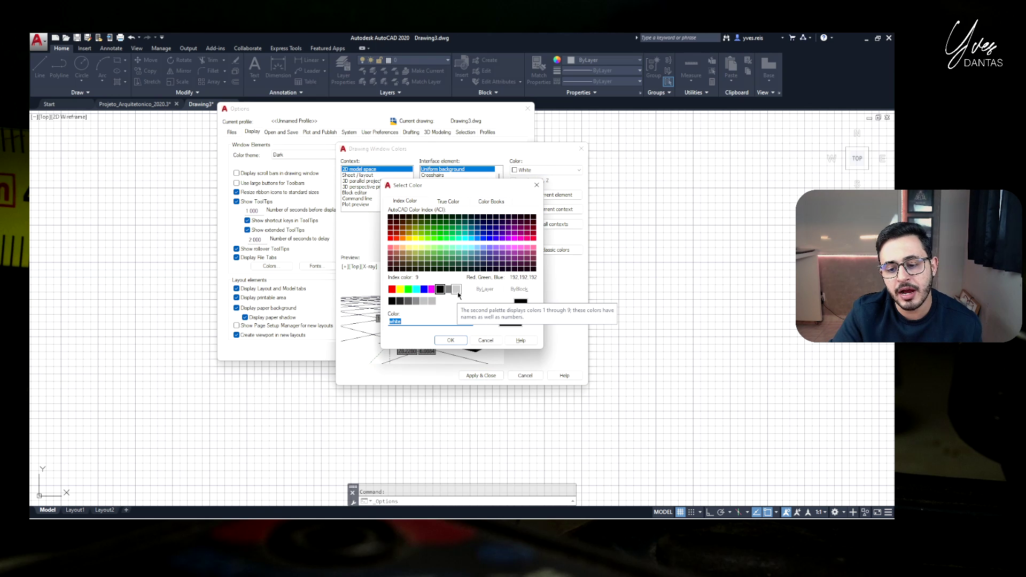
click(457, 291)
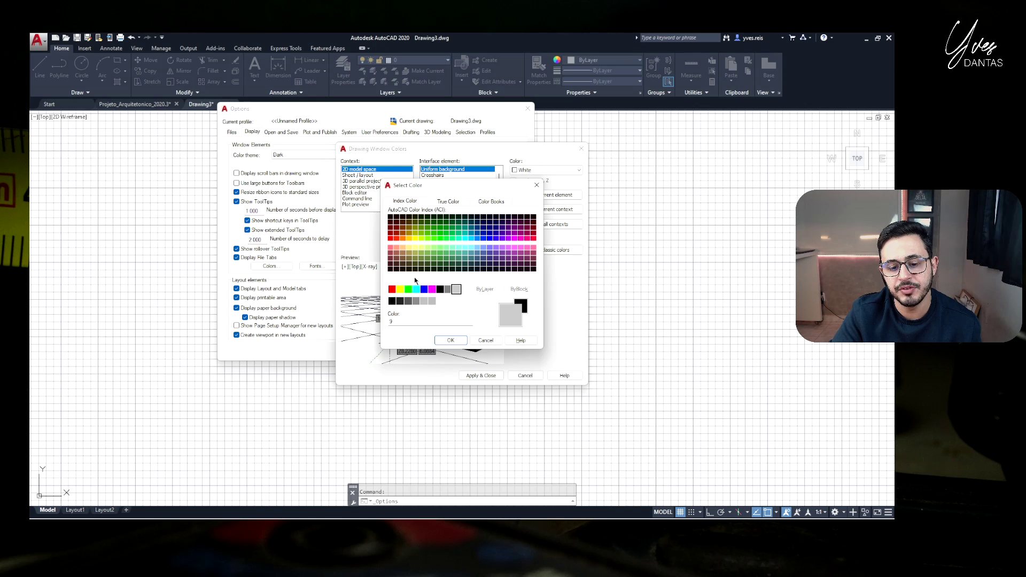
click(451, 201)
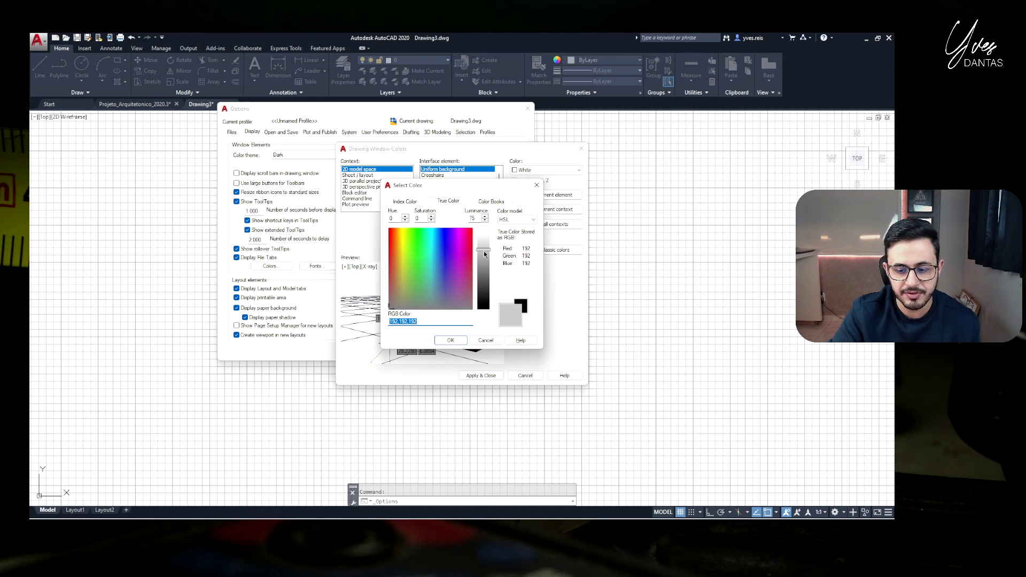
click(450, 341)
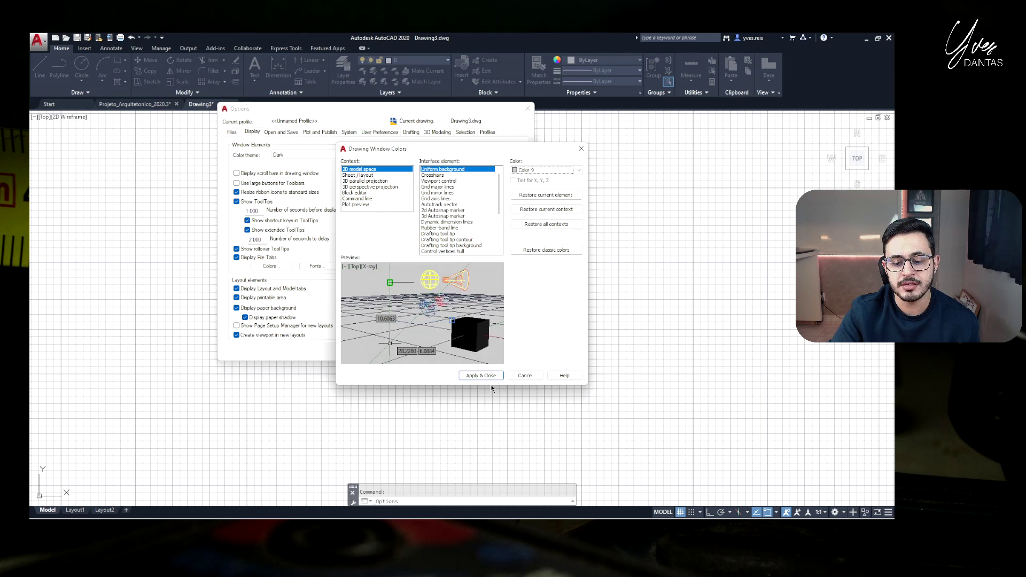
click(489, 376)
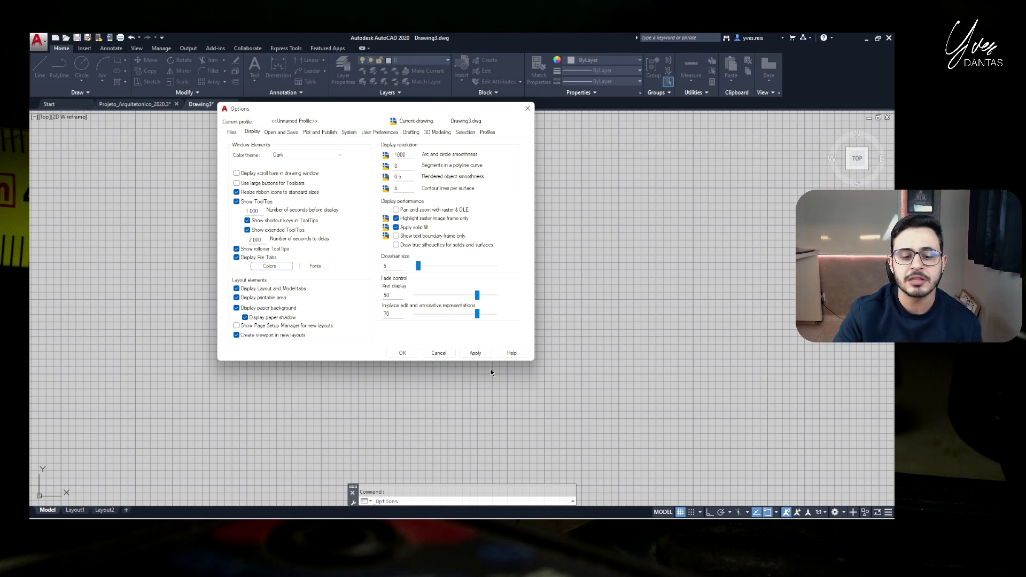
click(403, 353)
click(438, 270)
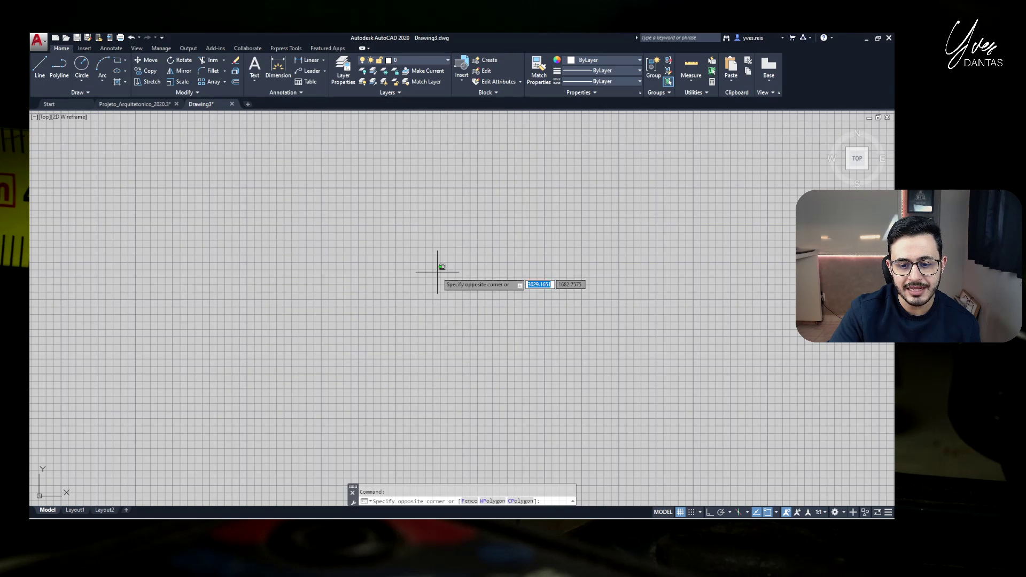
click(400, 297)
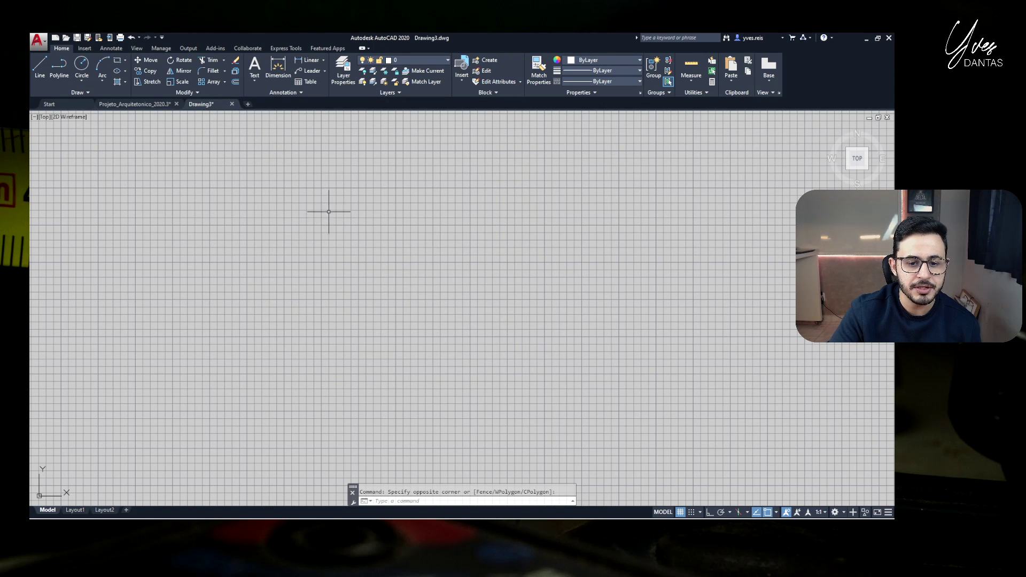
scroll(332, 225, up, 2)
scroll(328, 231, down, 2)
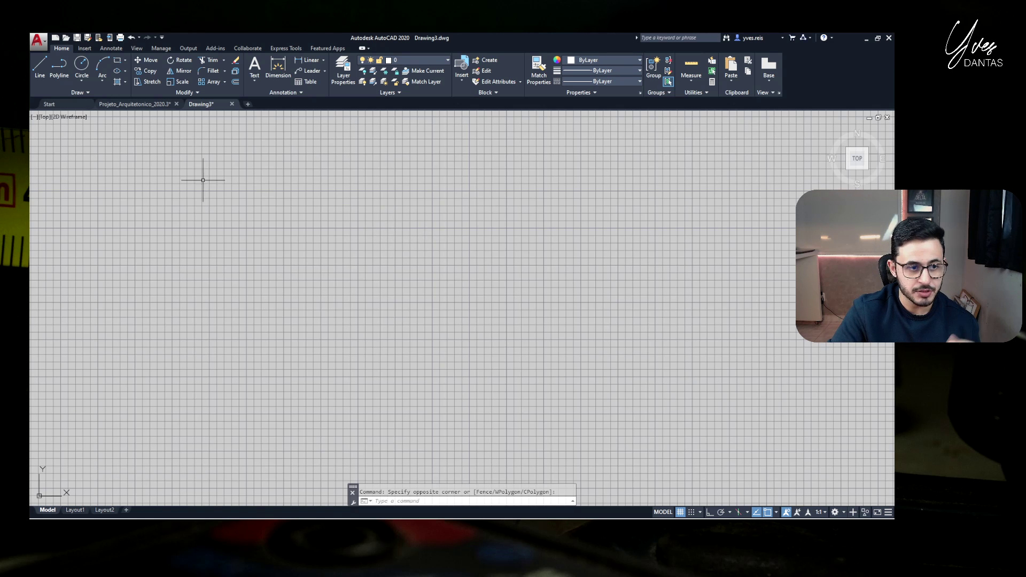
Copy the floor plan marked TRABALHAR NESTA PLANTA from the Projeto_Arquitetonico_2020.3 drawing and paste it into Drawing3
click(135, 104)
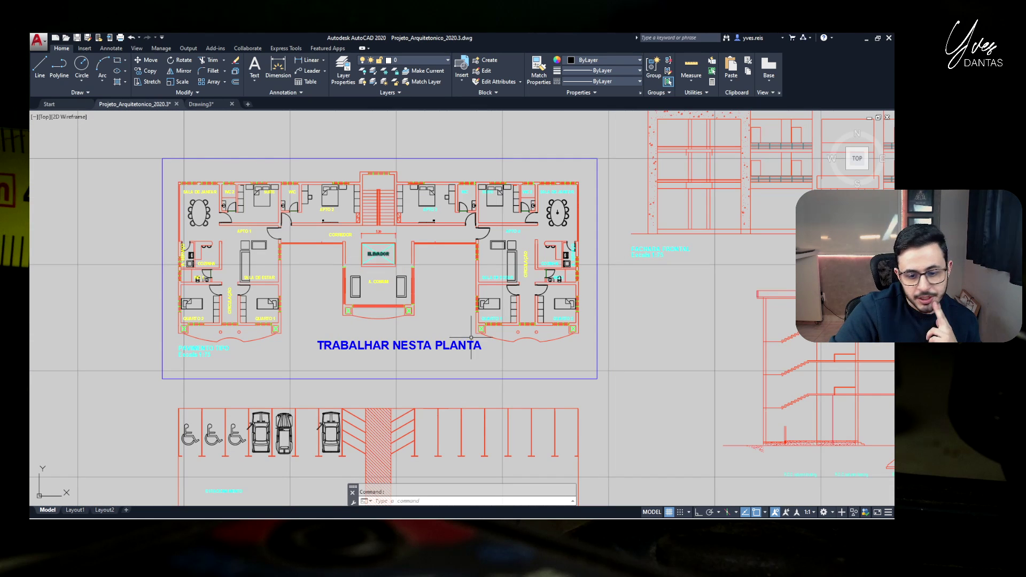
click(585, 368)
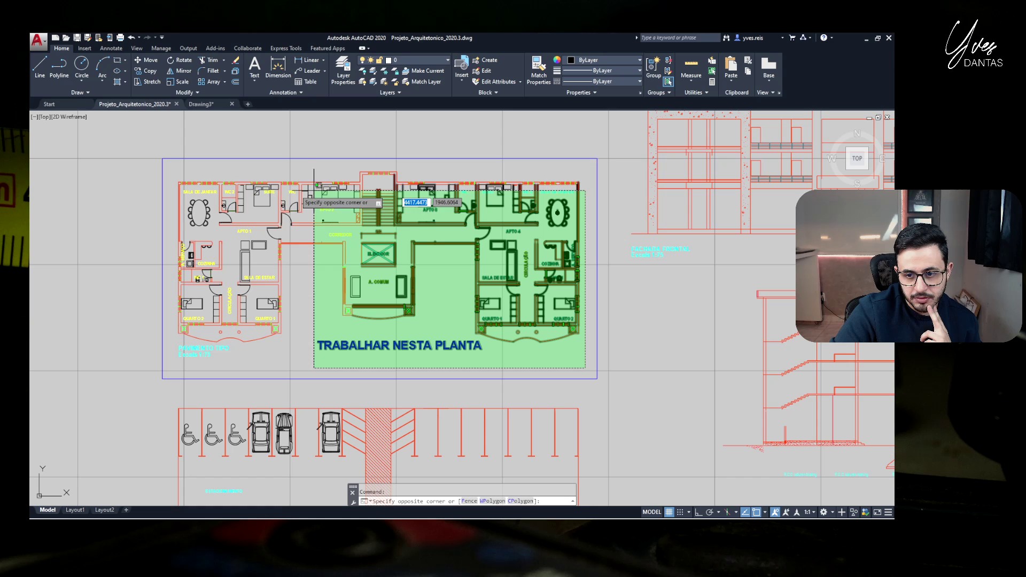
click(170, 159)
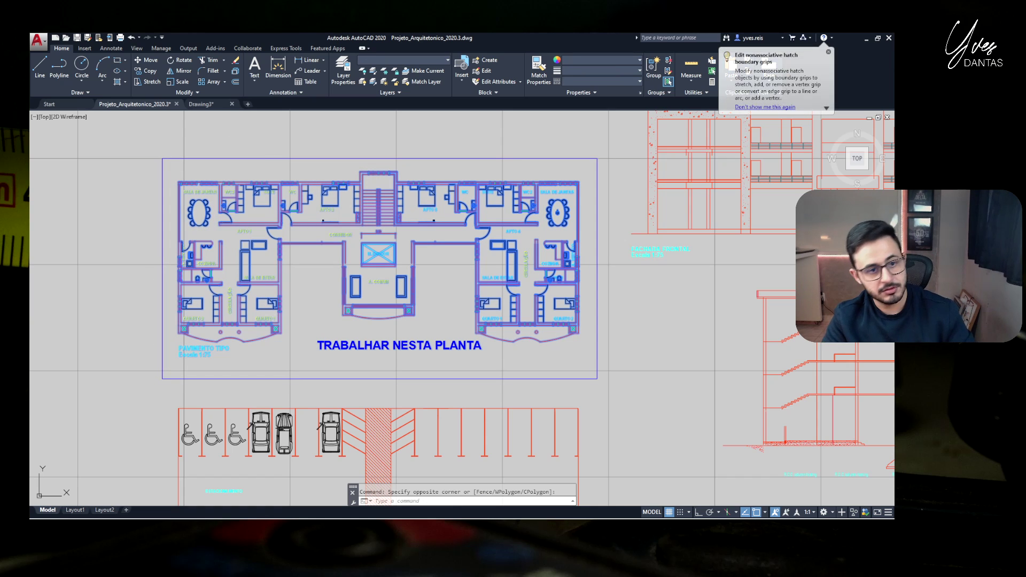
click(218, 106)
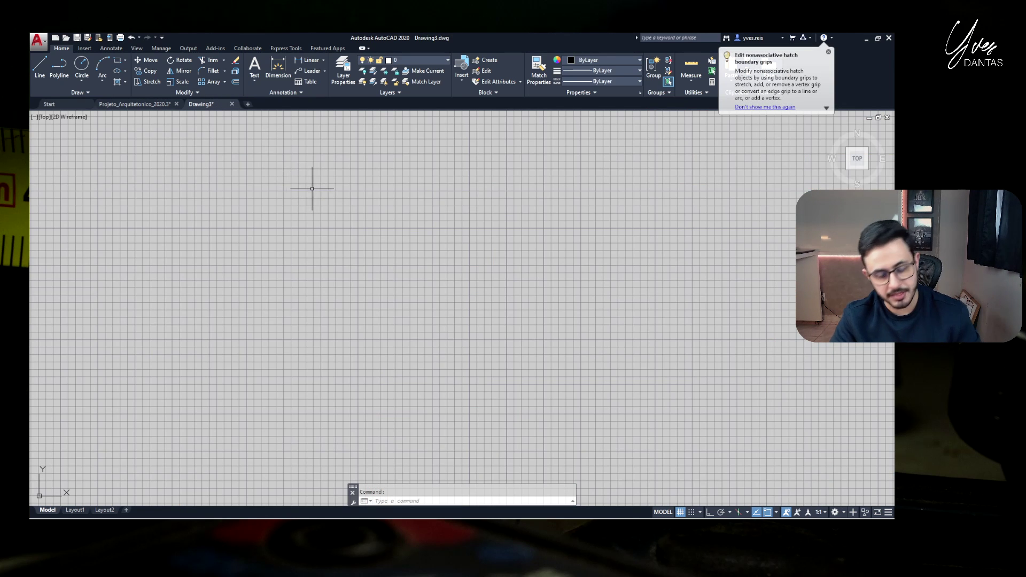
key(ctrl+v)
click(367, 231)
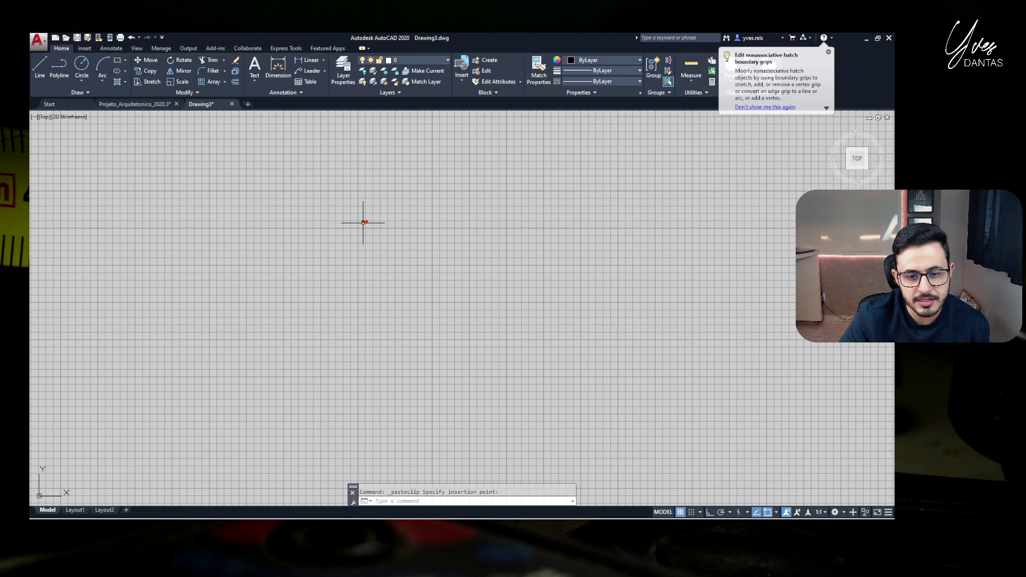
scroll(366, 228, up, 5)
Erase the TRABALHAR NESTA PLANTA label and the PAVIMENTO TIPO title with its scale text below the pasted floor plan
click(470, 361)
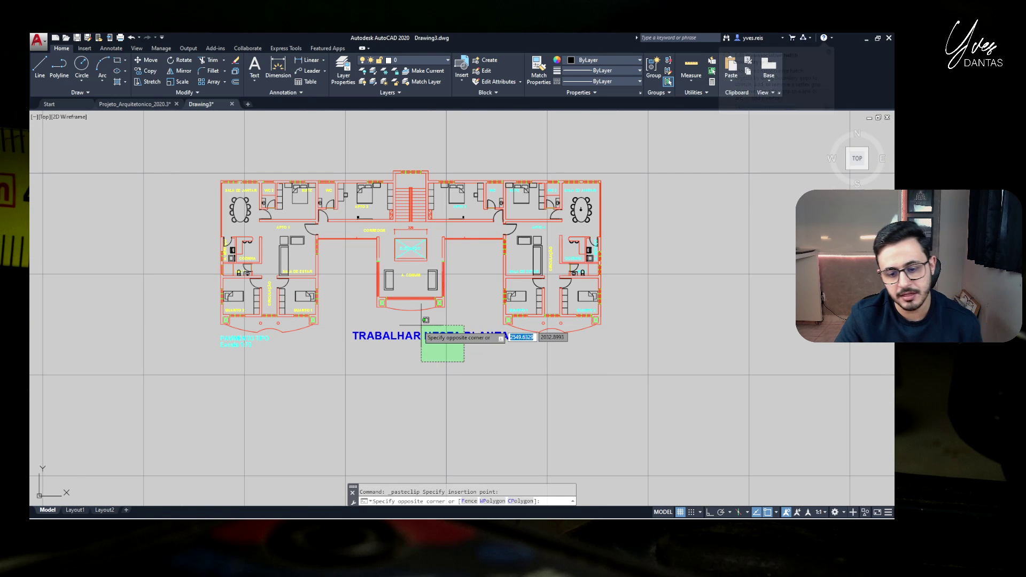
click(419, 340)
key(Delete)
click(301, 374)
click(213, 340)
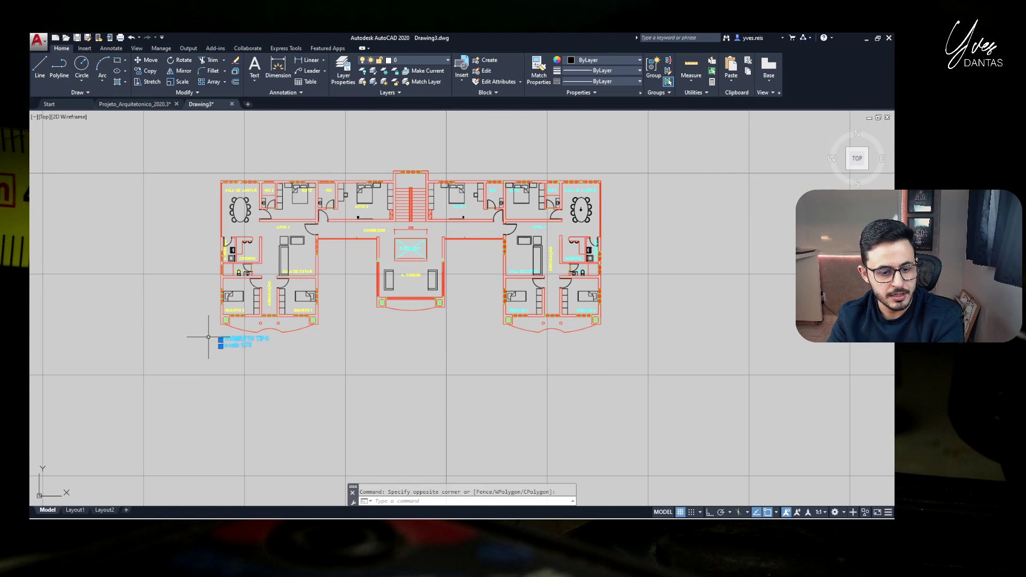
key(Delete)
scroll(487, 366, up, 3)
scroll(487, 366, down, 2)
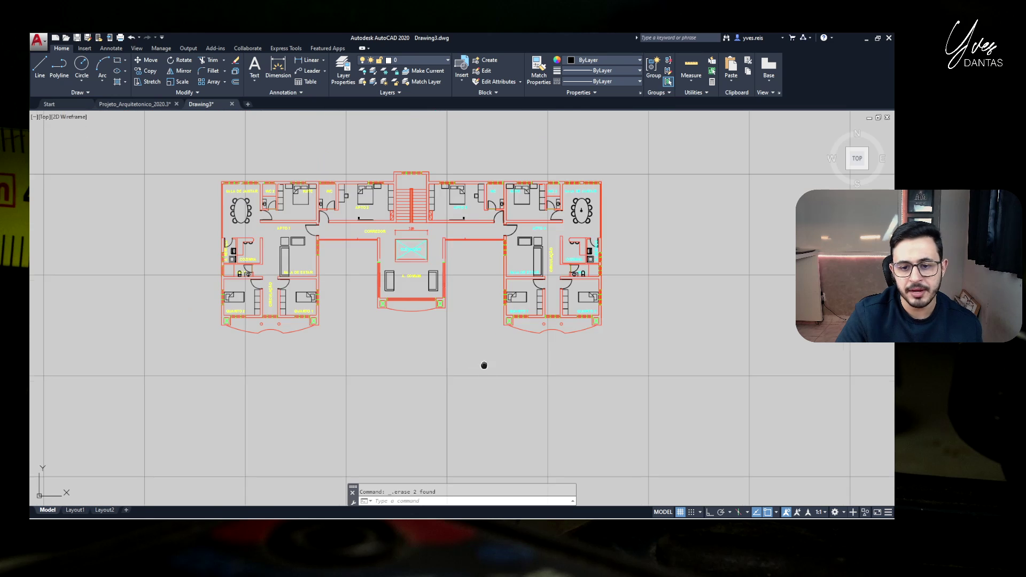
middle_drag(483, 364, 456, 383)
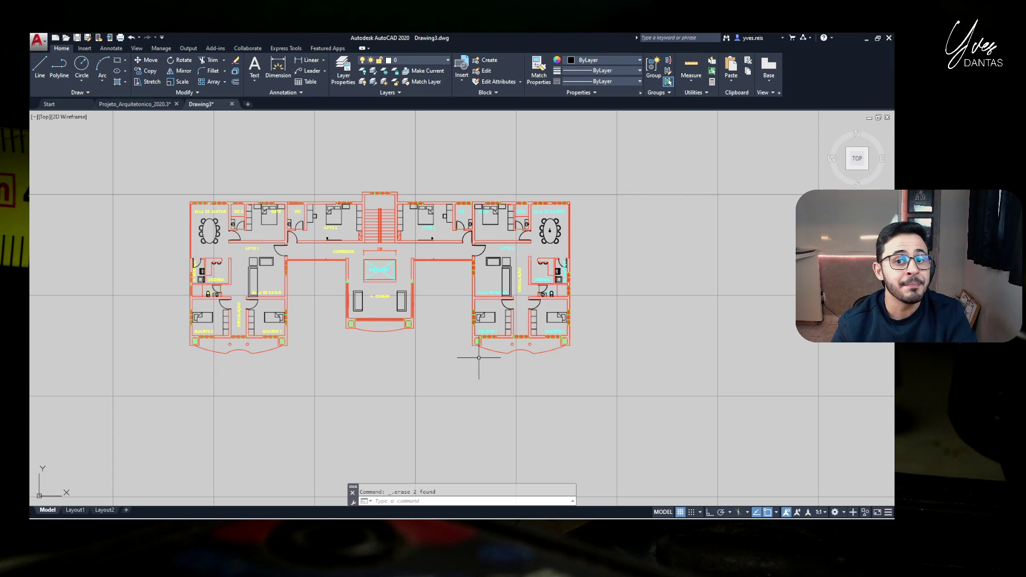
Create a new layer named ALVENARIA in the layer properties
click(428, 62)
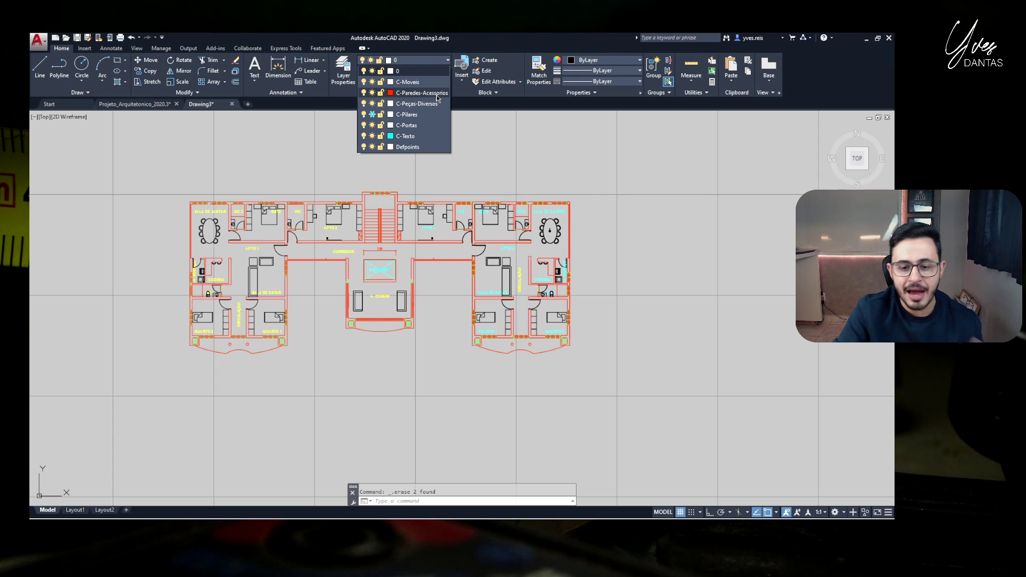
click(442, 290)
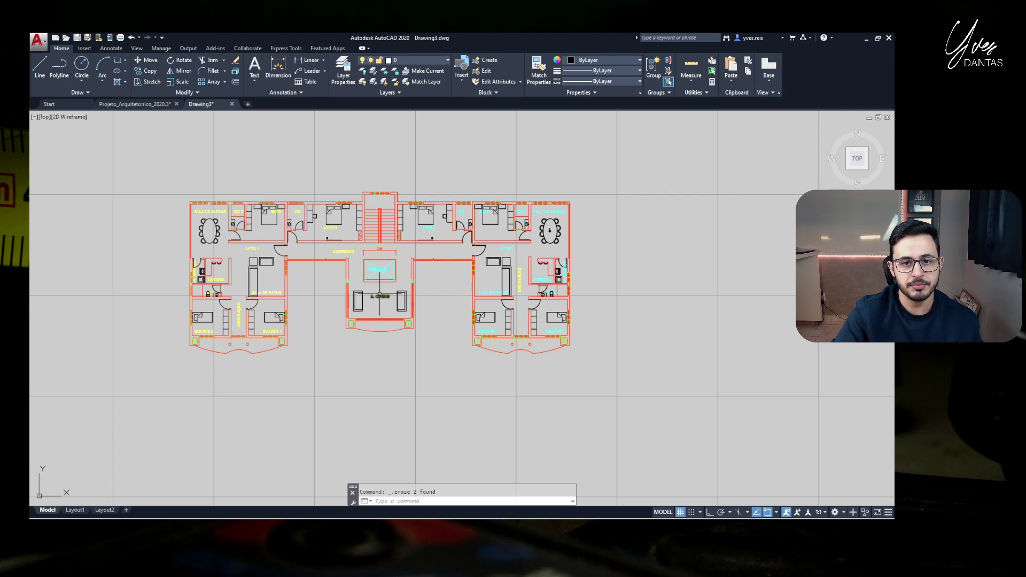
click(343, 75)
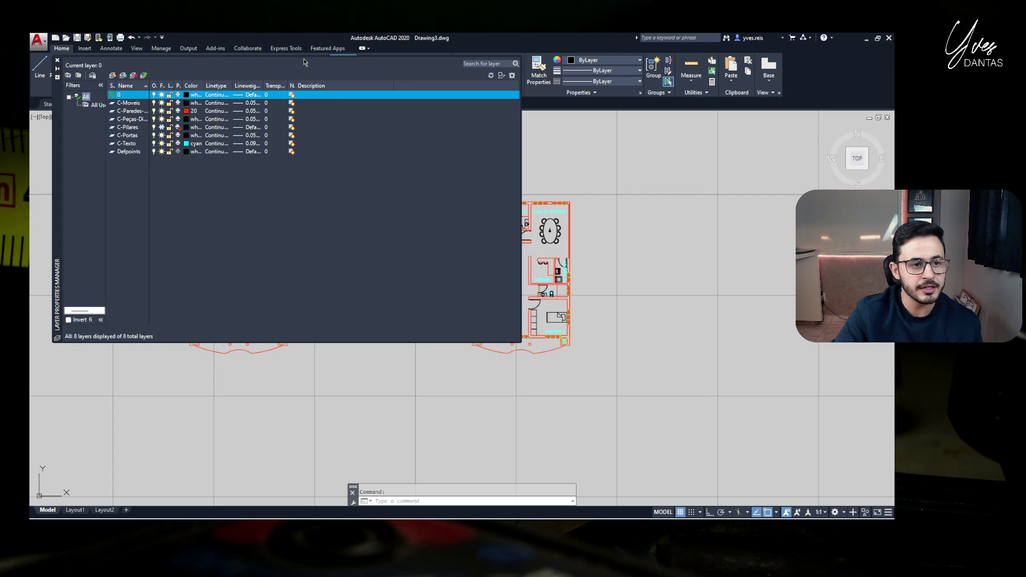
drag(61, 165, 210, 239)
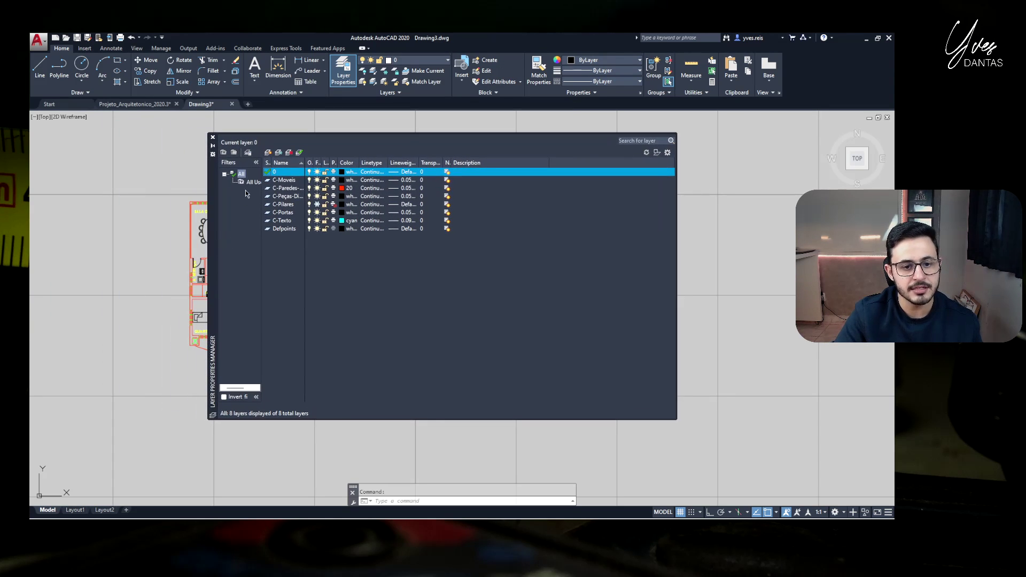
click(268, 153)
text(a)
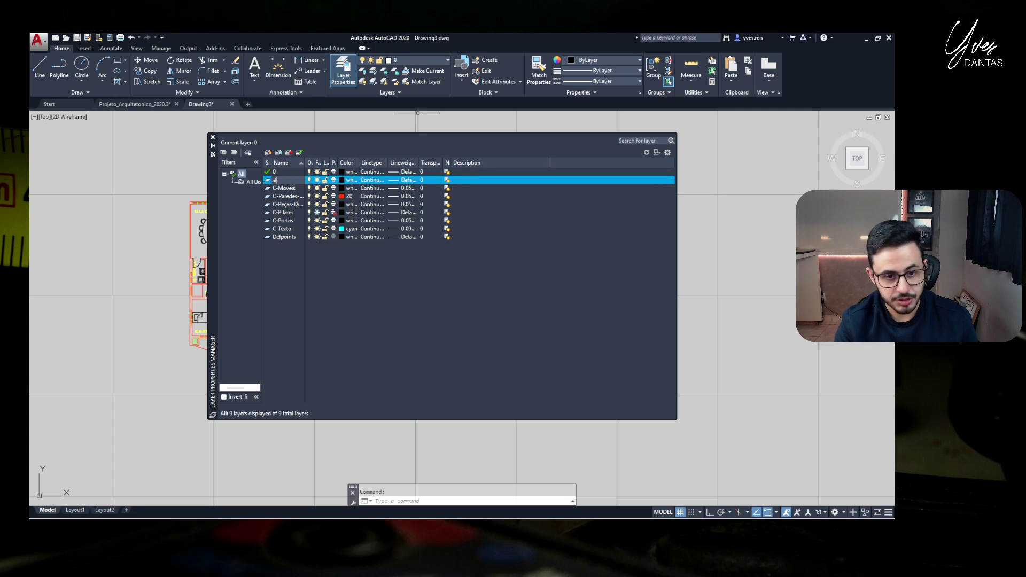
key(BackSpace)
text(AL)
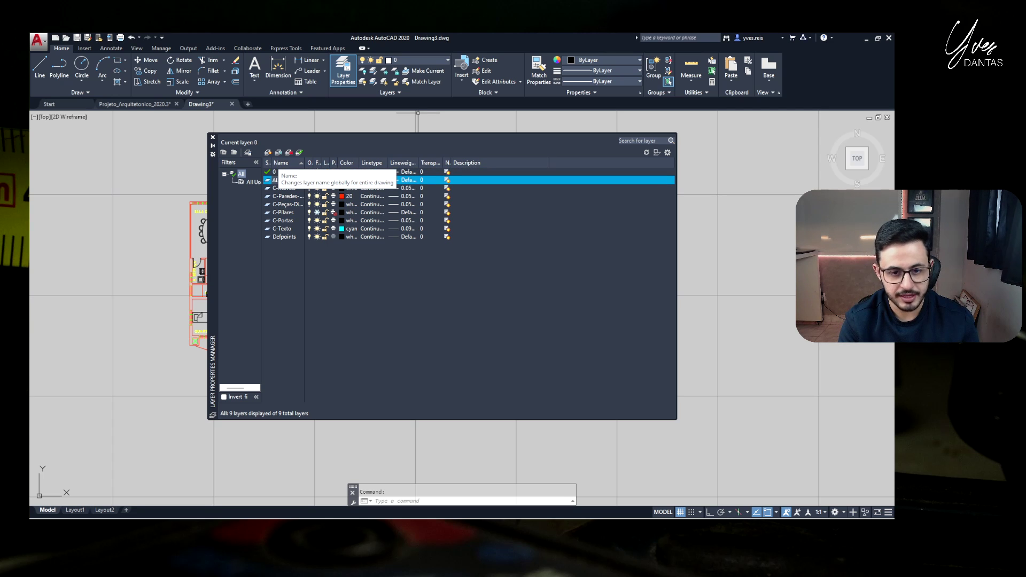
text(VENARIA)
click(388, 288)
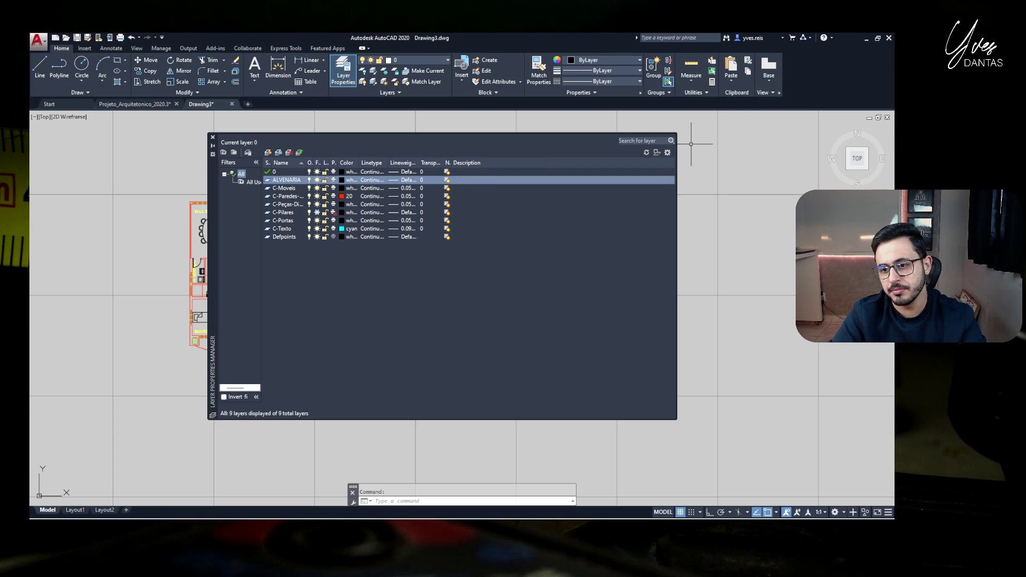
click(213, 136)
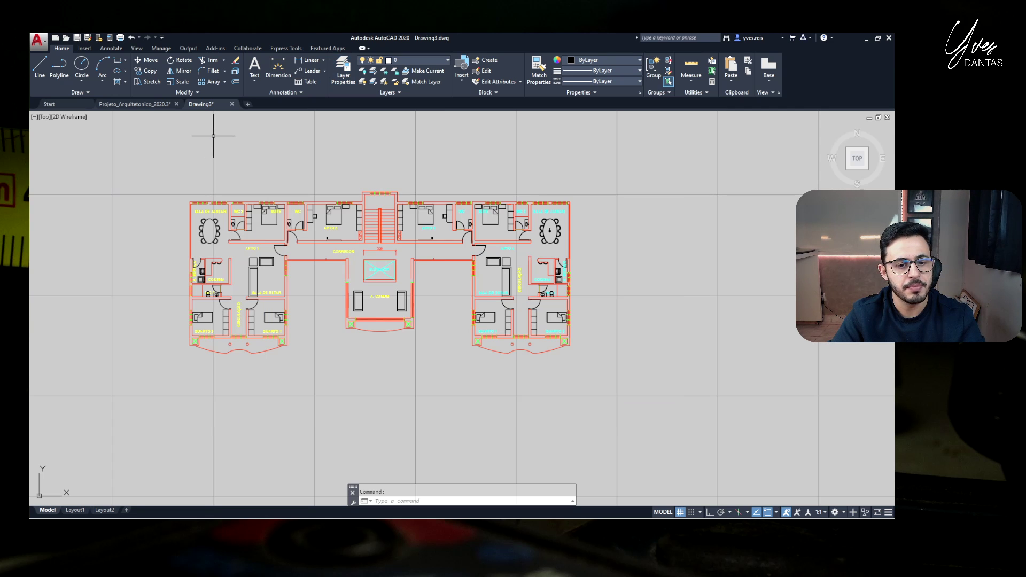
Assign all objects of the floor plan to the ALVENARIA layer
click(612, 412)
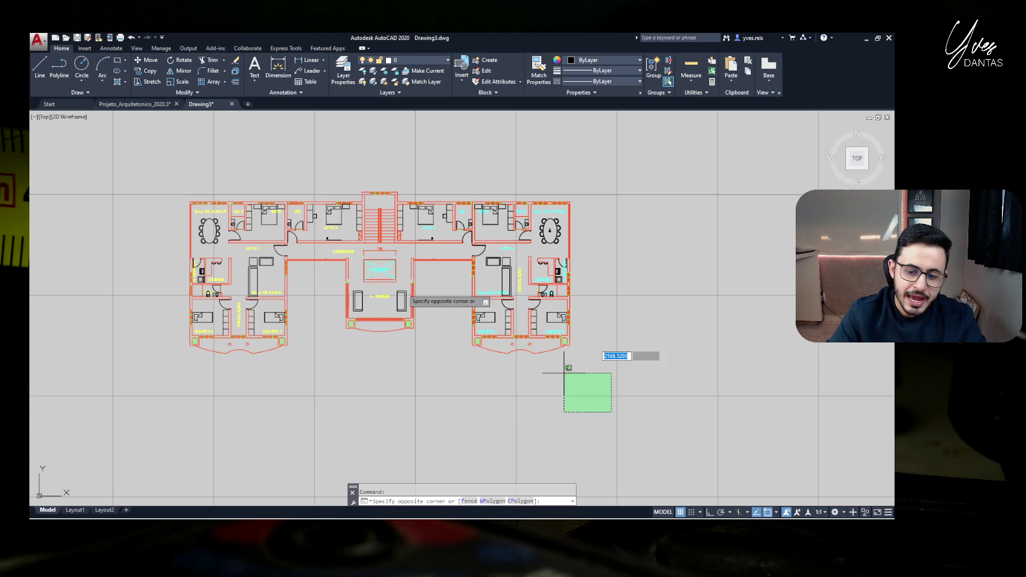
click(145, 174)
click(426, 60)
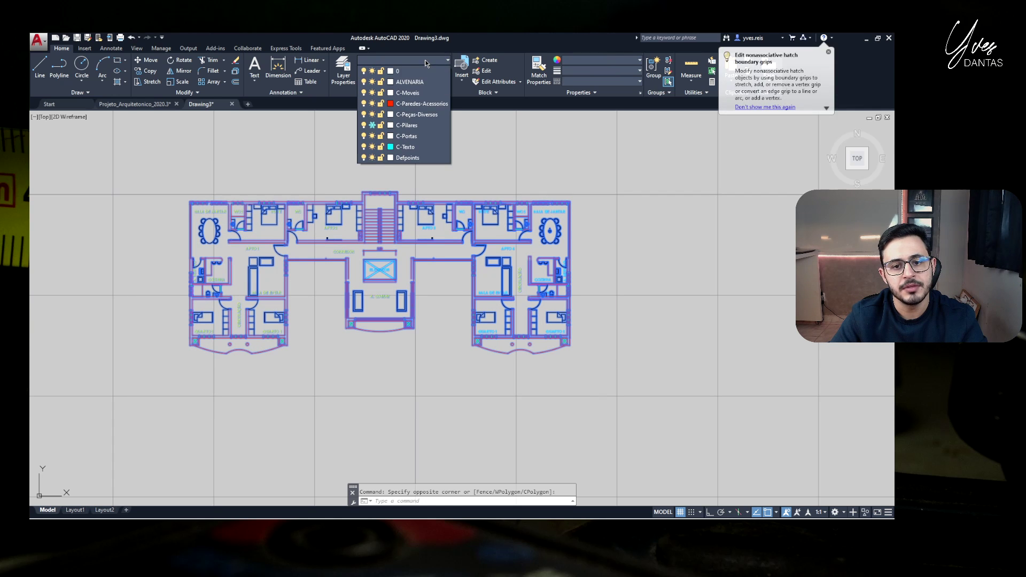
click(409, 71)
key(Escape)
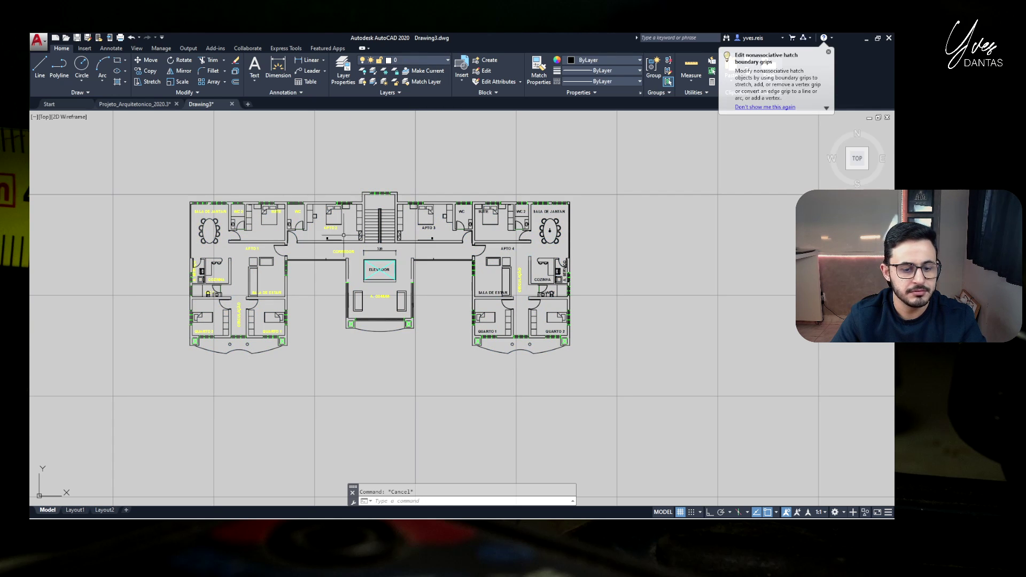
Examine how the floor plan's colors look in Layout1, and return to model space
click(75, 510)
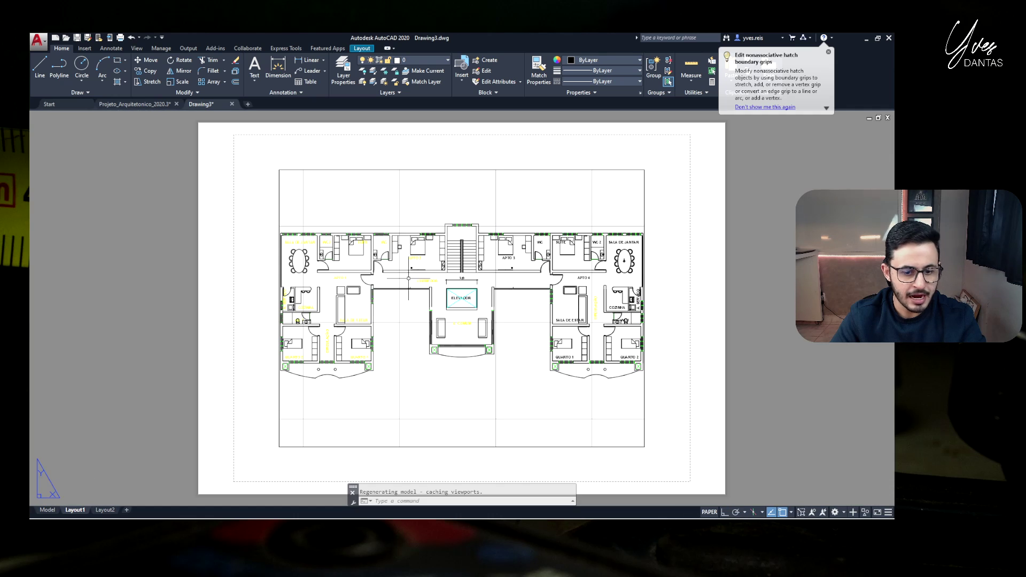
scroll(408, 278, up, 2)
scroll(519, 324, down, 2)
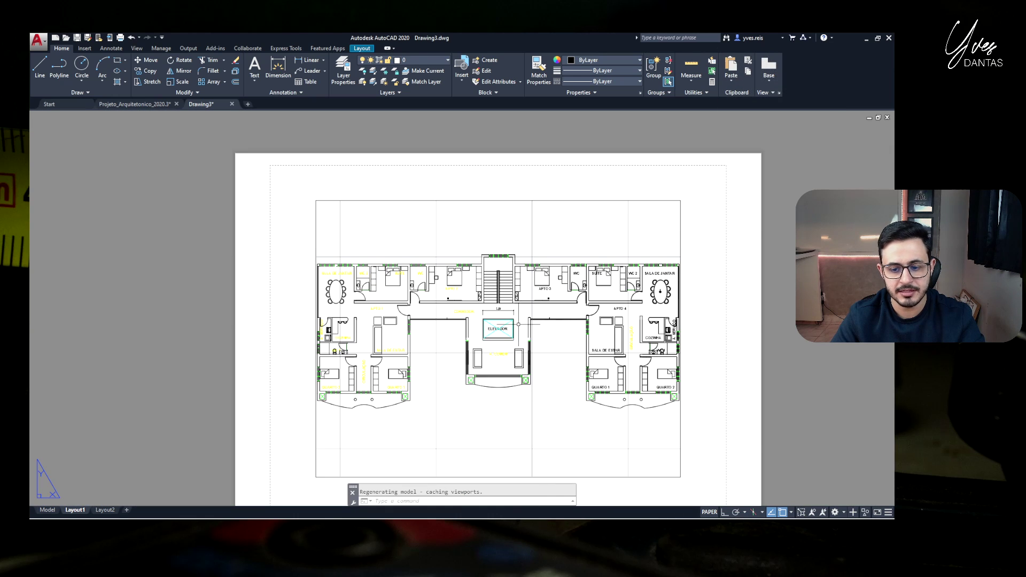
scroll(519, 324, up, 2)
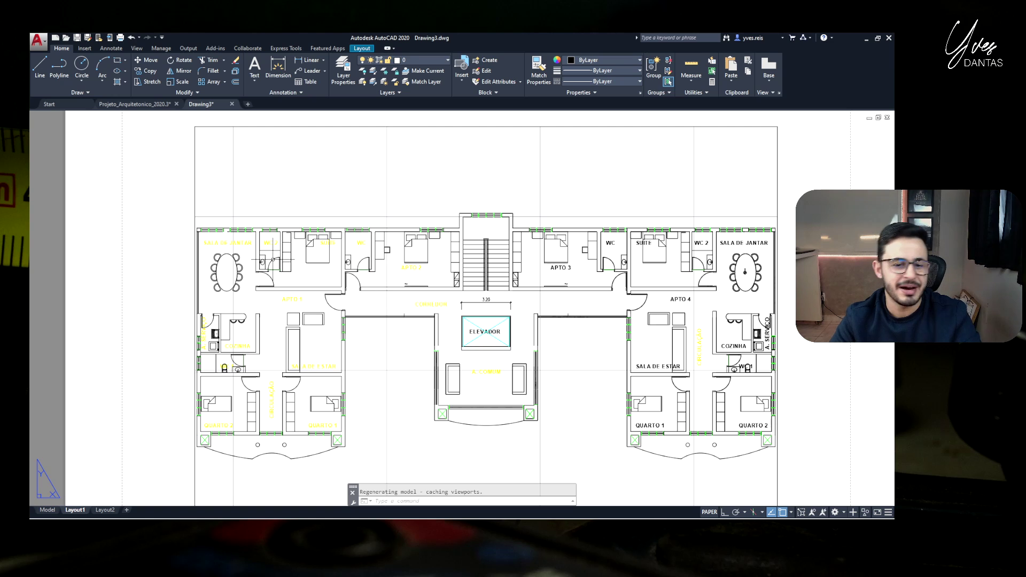
click(47, 510)
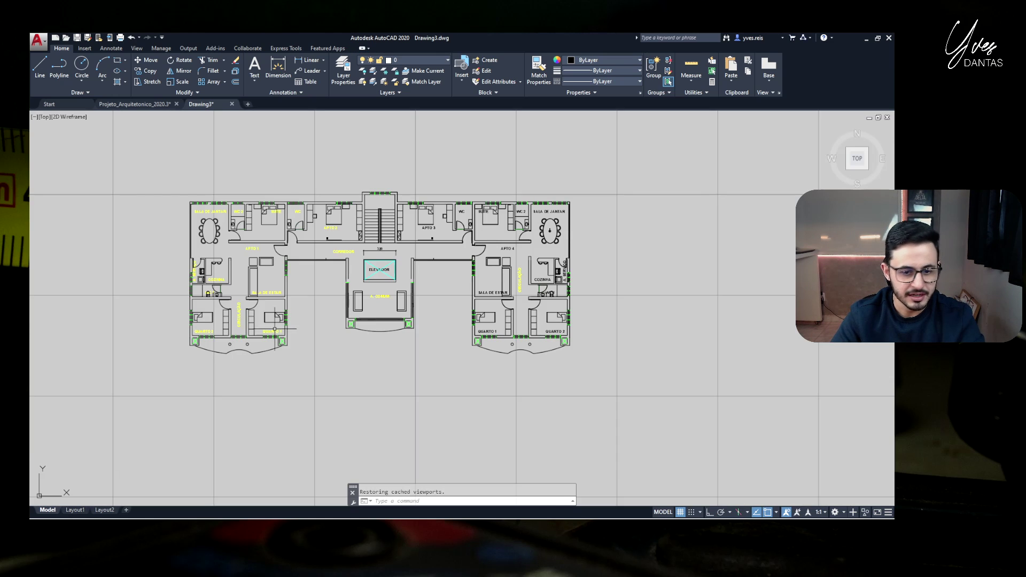
scroll(204, 204, up, 6)
click(202, 266)
click(108, 278)
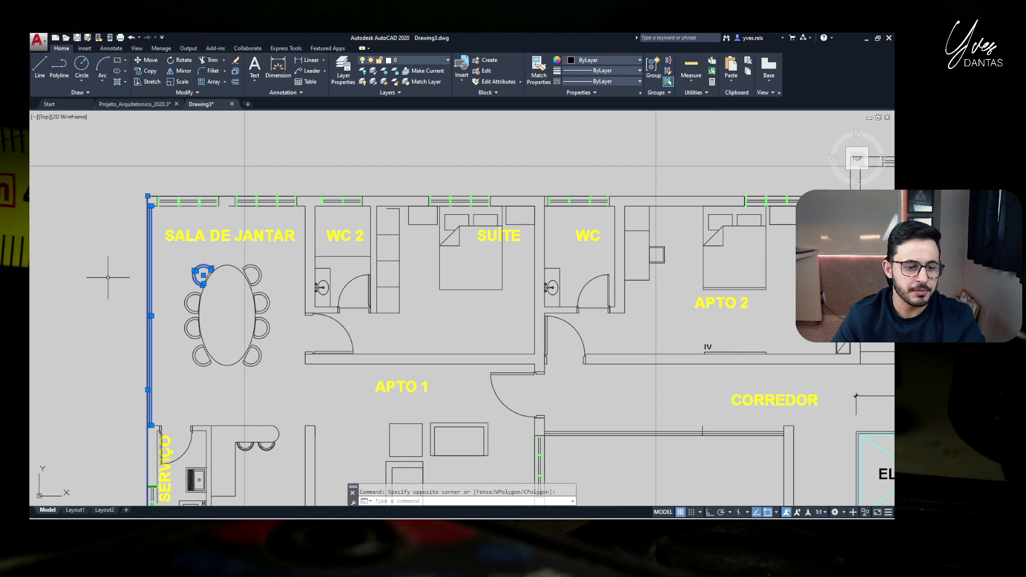
key(Escape)
Match the properties of the outer wall beside SALA DE JANTAR onto every object of the floor plan
click(164, 256)
click(127, 278)
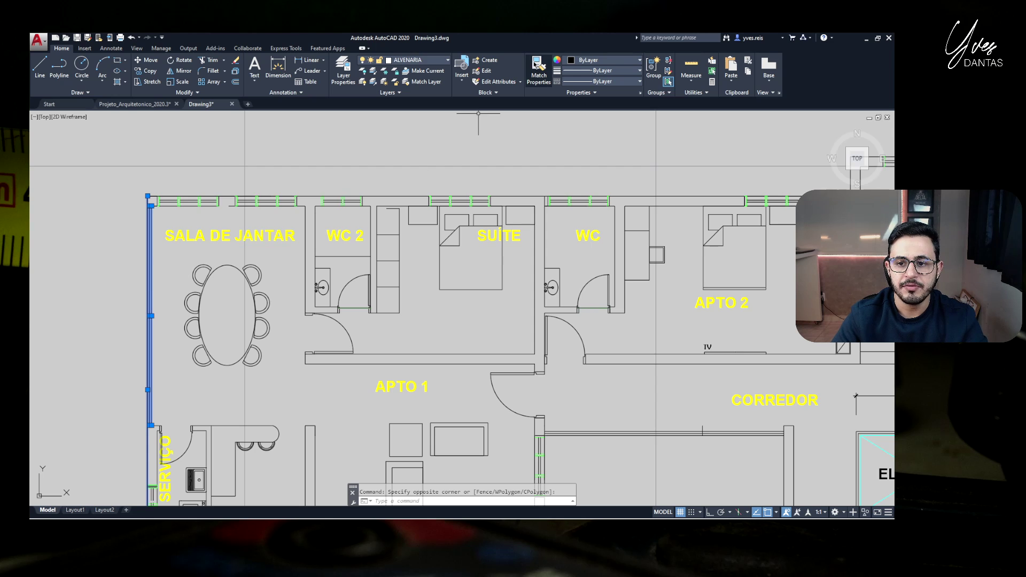
click(536, 65)
scroll(288, 197, down, 2)
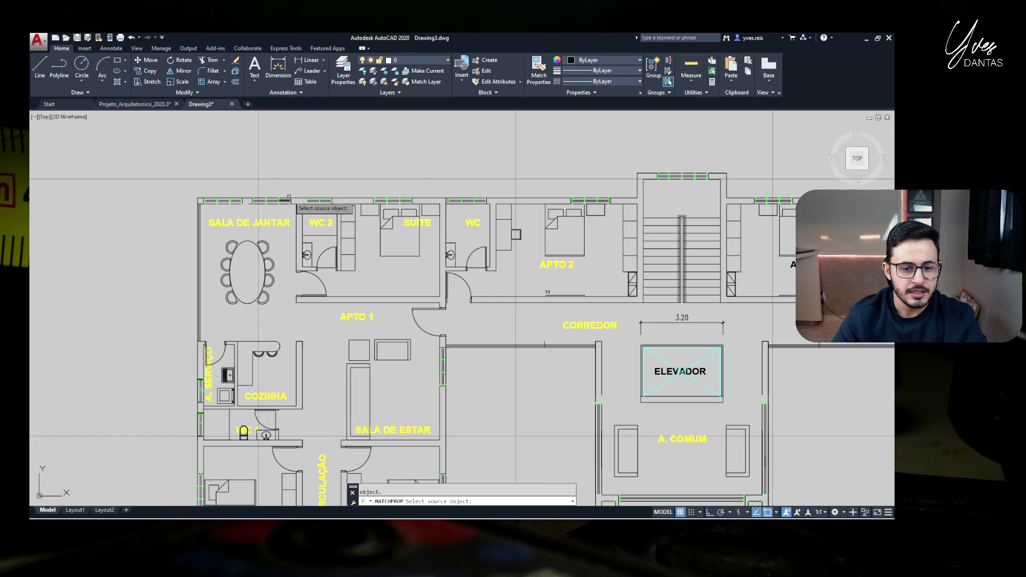
scroll(464, 151, down, 6)
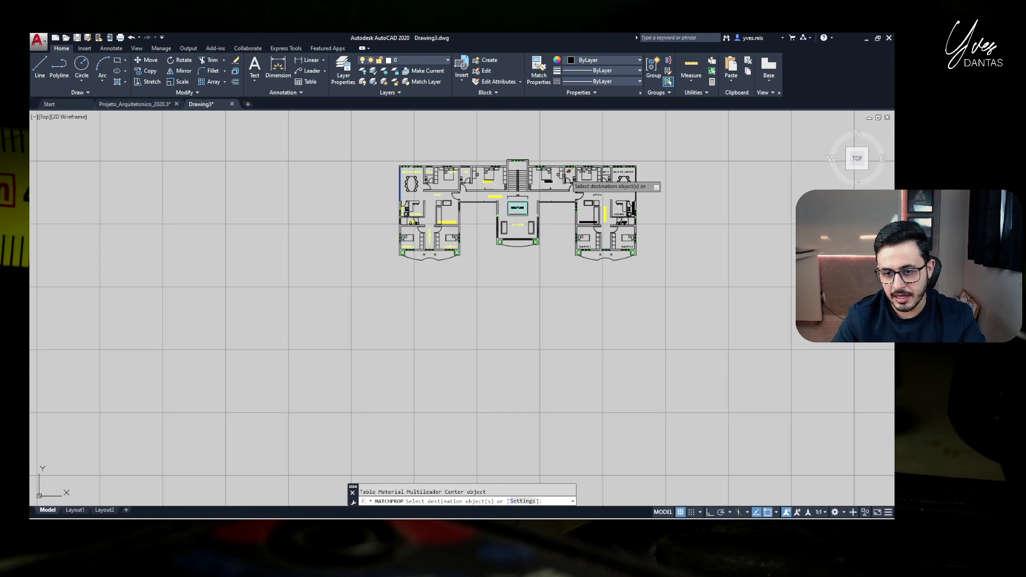
middle_drag(582, 146, 515, 199)
click(643, 154)
click(273, 349)
key(Escape)
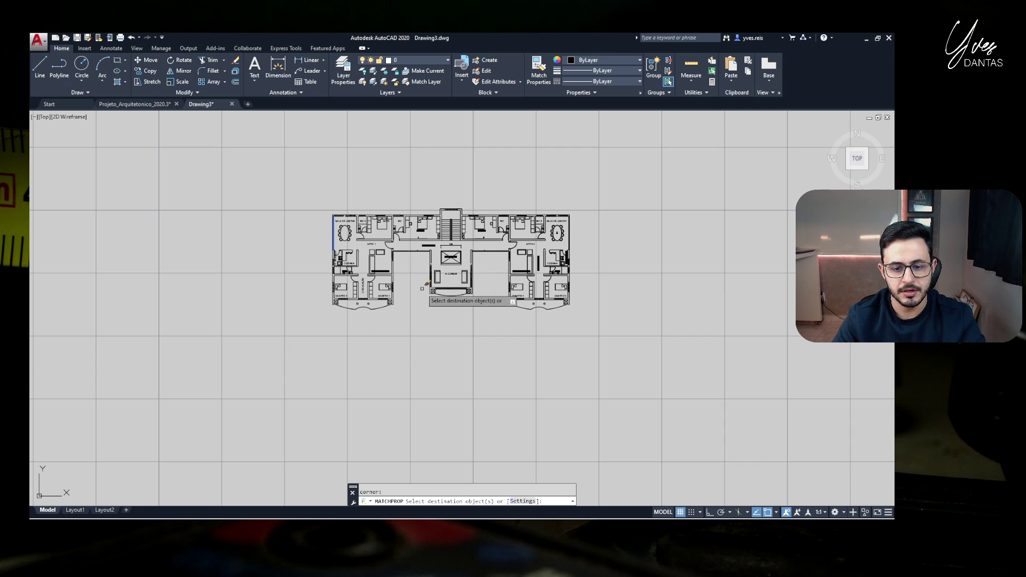
Check the layer and properties of the floor plan objects around APTO 4 and APTO 2
scroll(499, 293, up, 5)
middle_drag(500, 293, 491, 407)
click(741, 156)
click(535, 322)
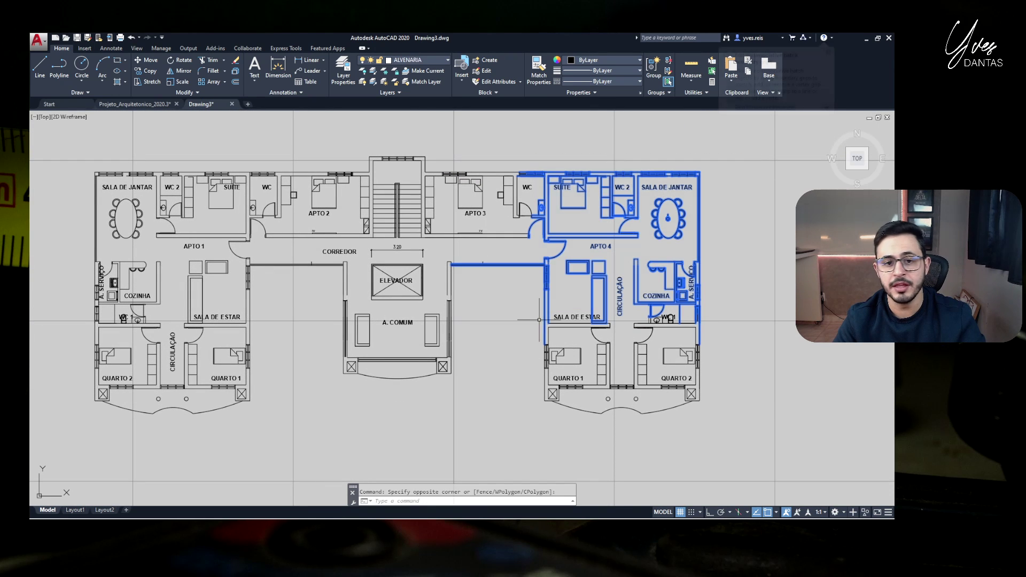
key(Escape)
click(428, 143)
click(266, 222)
key(Escape)
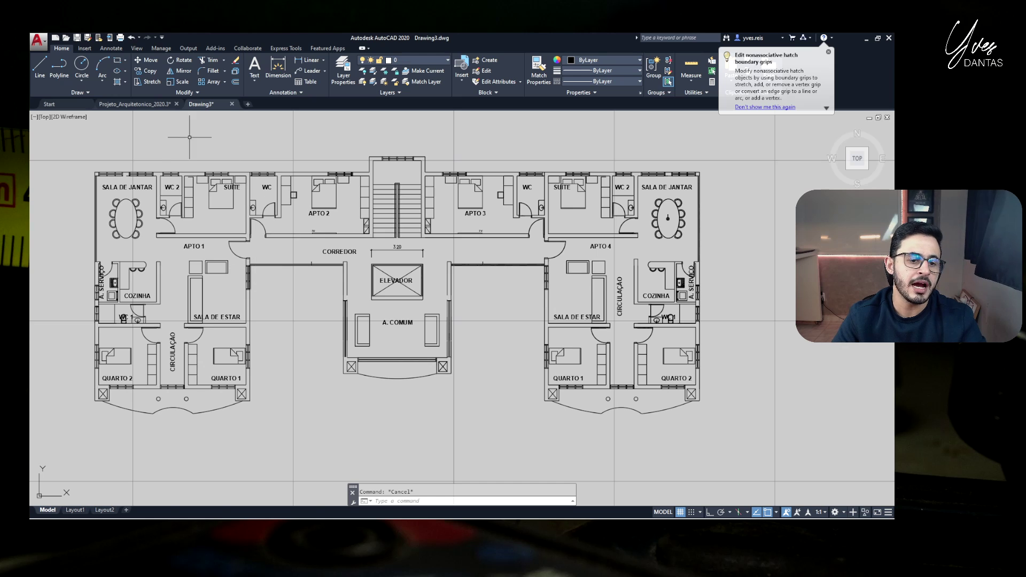
scroll(131, 180, up, 2)
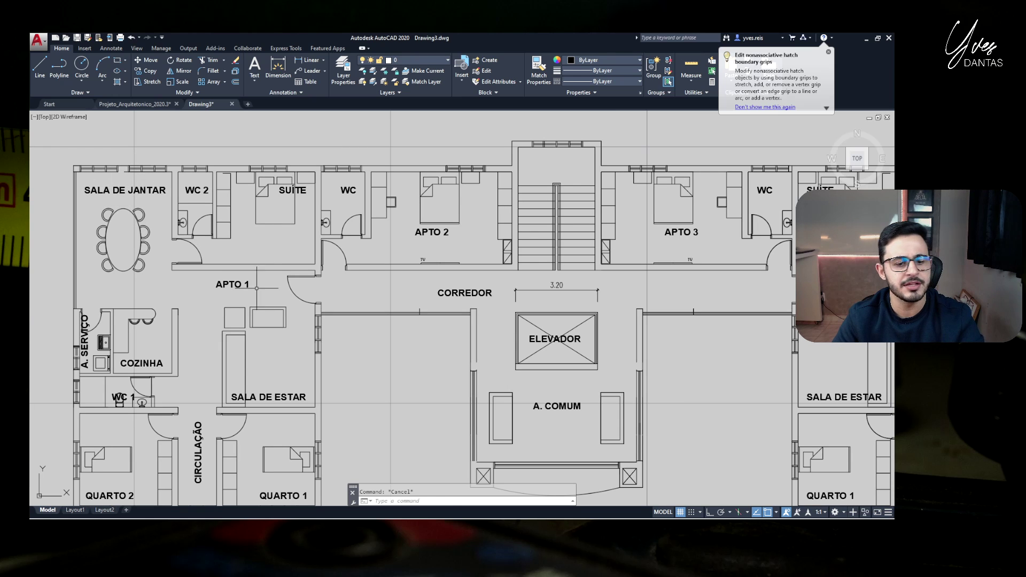
scroll(482, 292, down, 2)
middle_drag(521, 293, 410, 292)
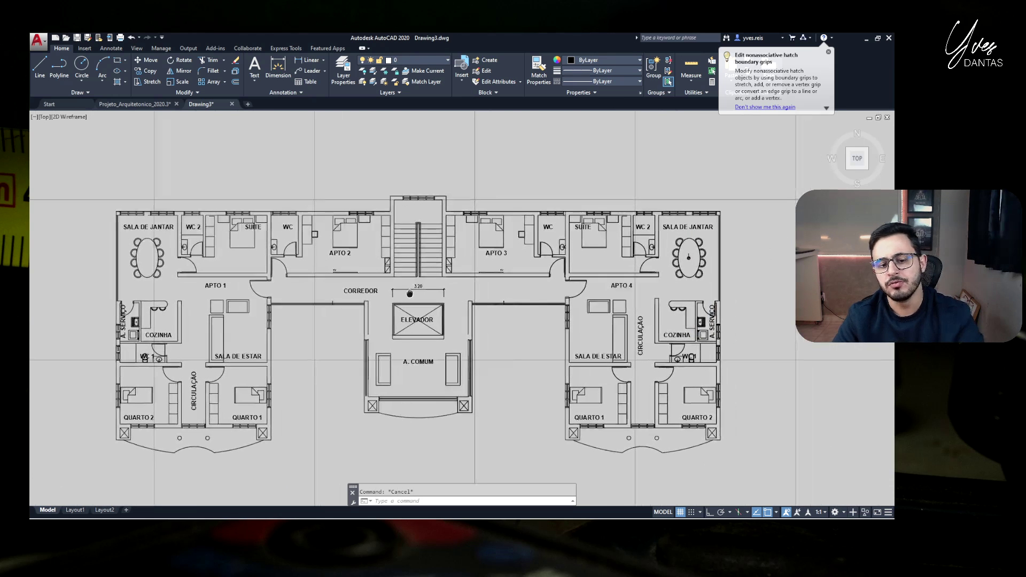
scroll(340, 223, up, 4)
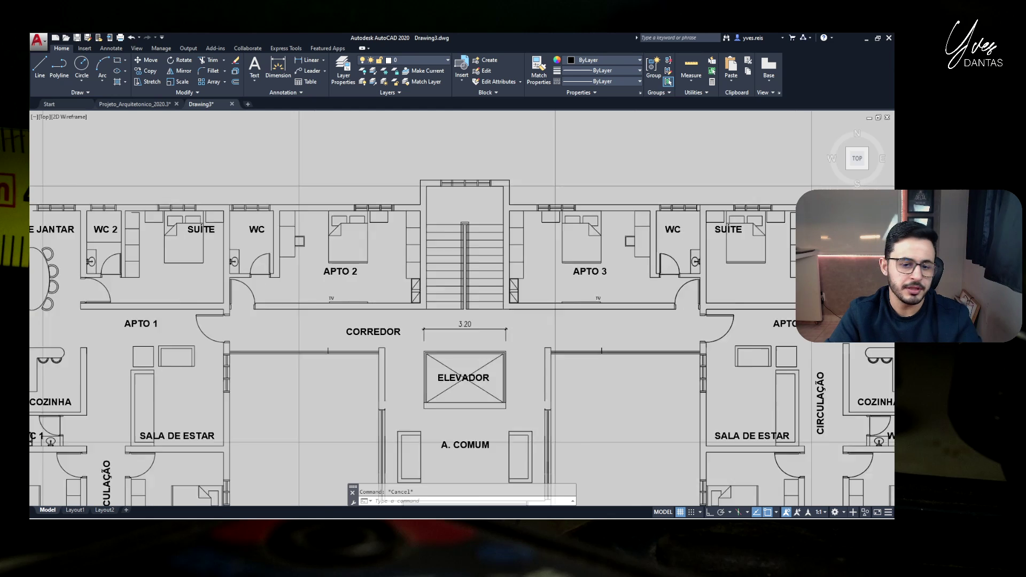
scroll(402, 291, down, 4)
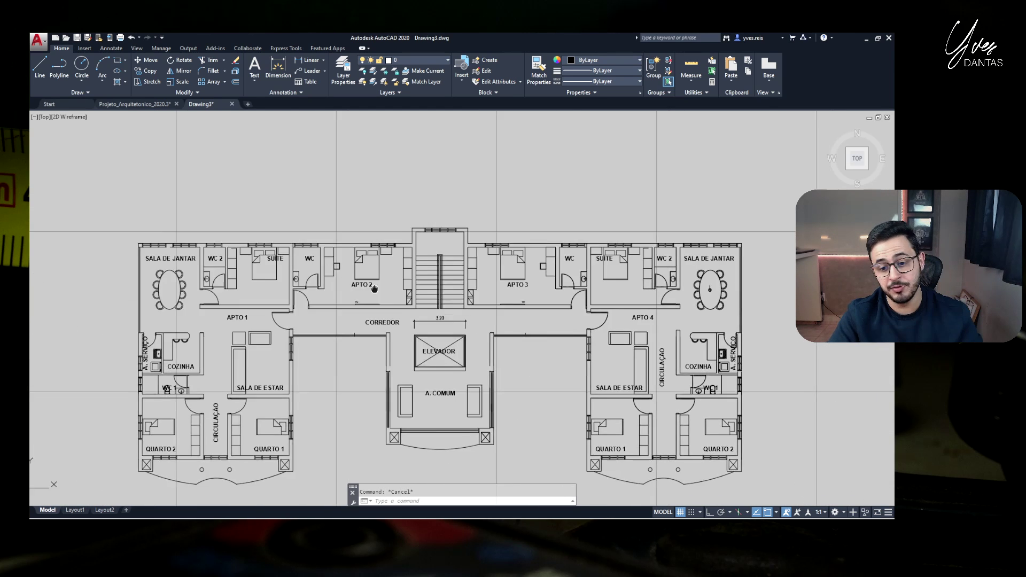
Lock the ALVENARIA layer
middle_drag(382, 250, 317, 247)
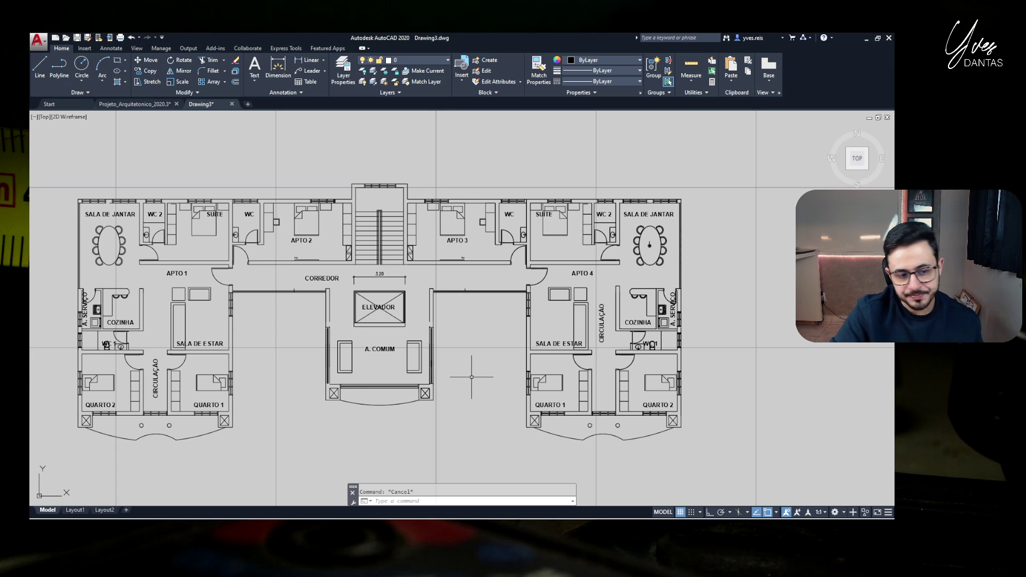
scroll(469, 375, down, 2)
scroll(475, 372, up, 2)
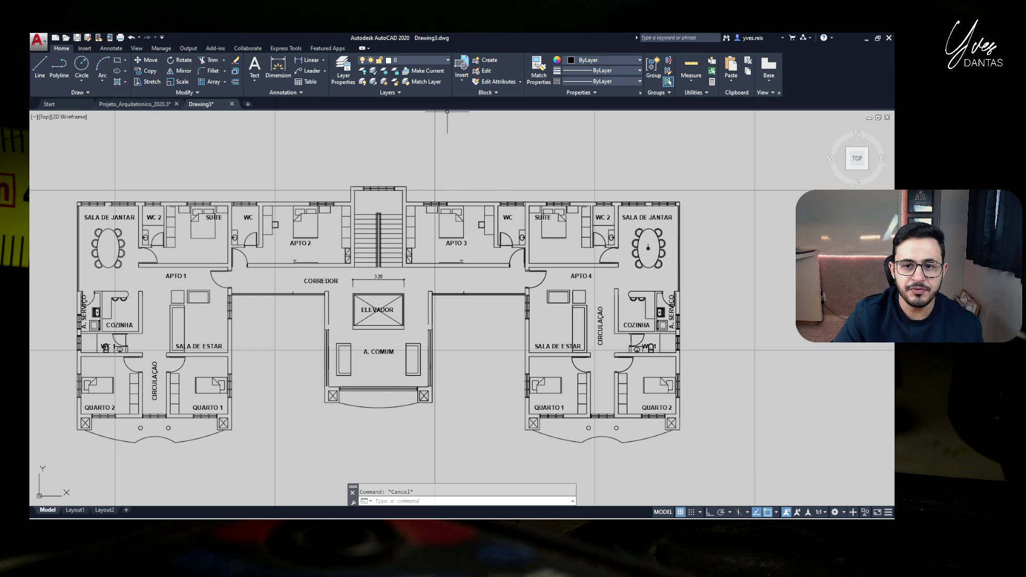
click(448, 61)
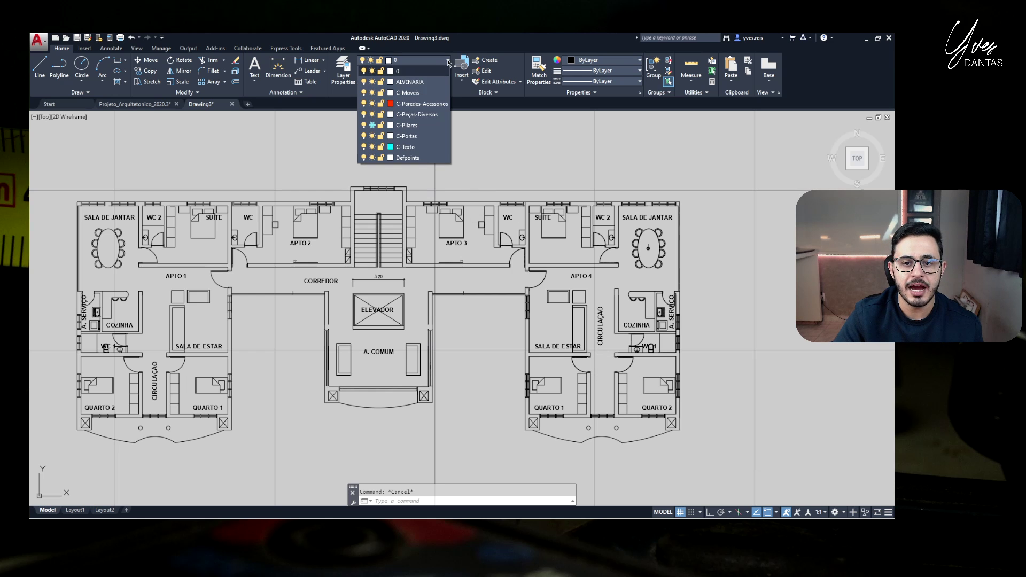
click(382, 83)
click(382, 83)
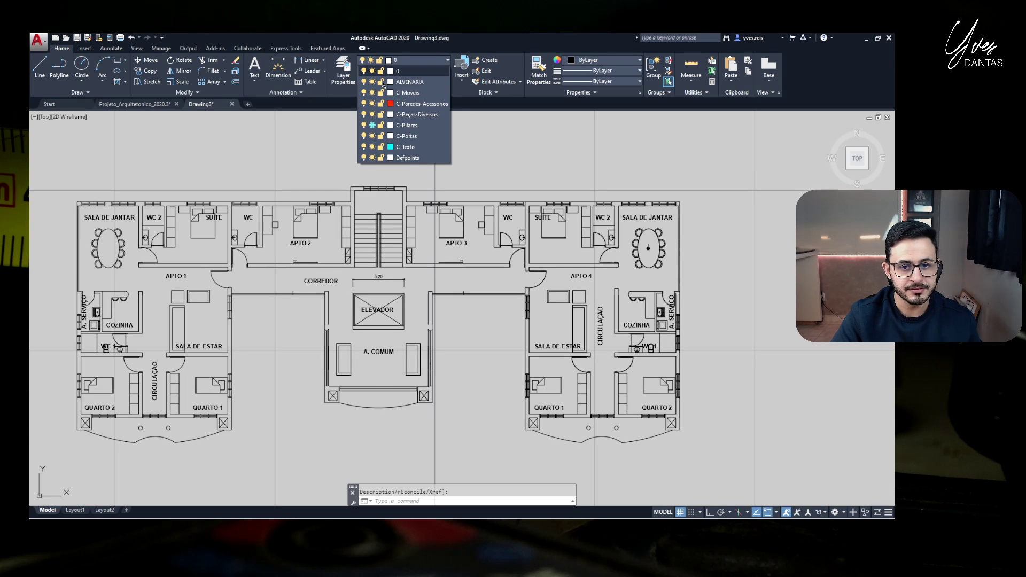
click(388, 191)
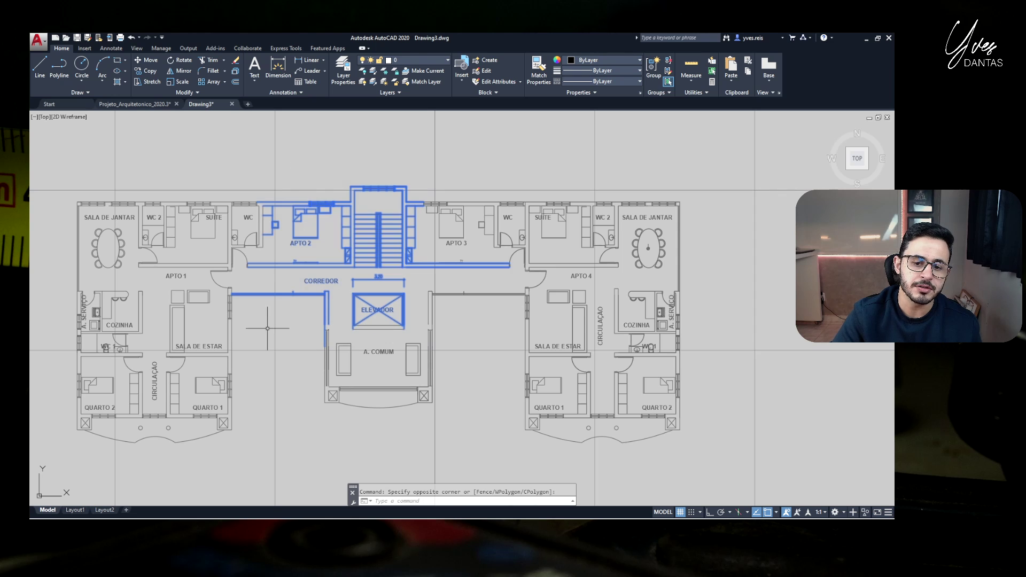
Try to erase floor plan objects on the locked ALVENARIA layer
key(Delete)
click(289, 336)
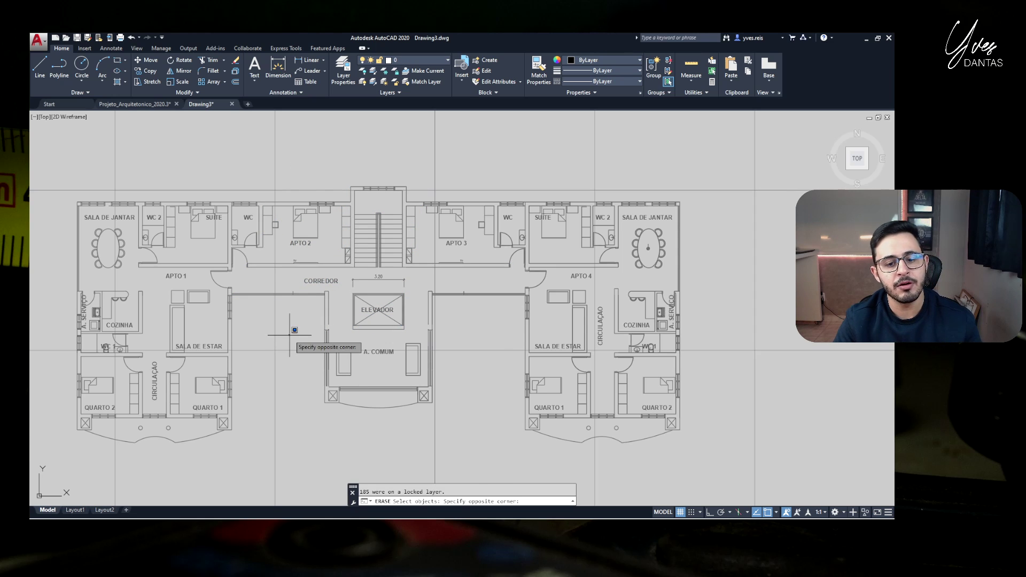
click(431, 117)
Unlock the ALVENARIA layer and erase the objects around the staircase, APTO 2 and APTO 3
click(436, 60)
click(383, 89)
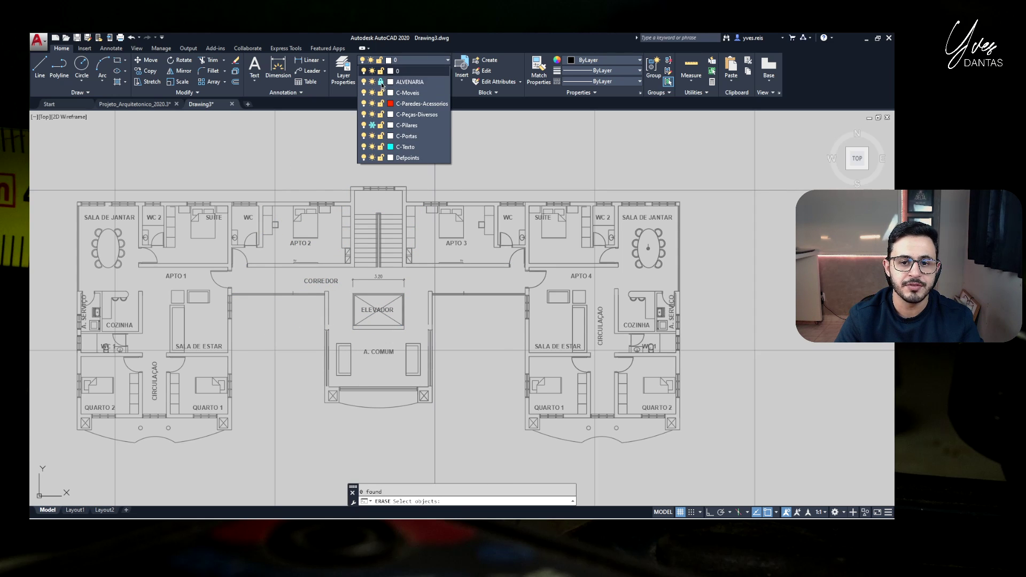
click(532, 128)
click(283, 261)
key(Return)
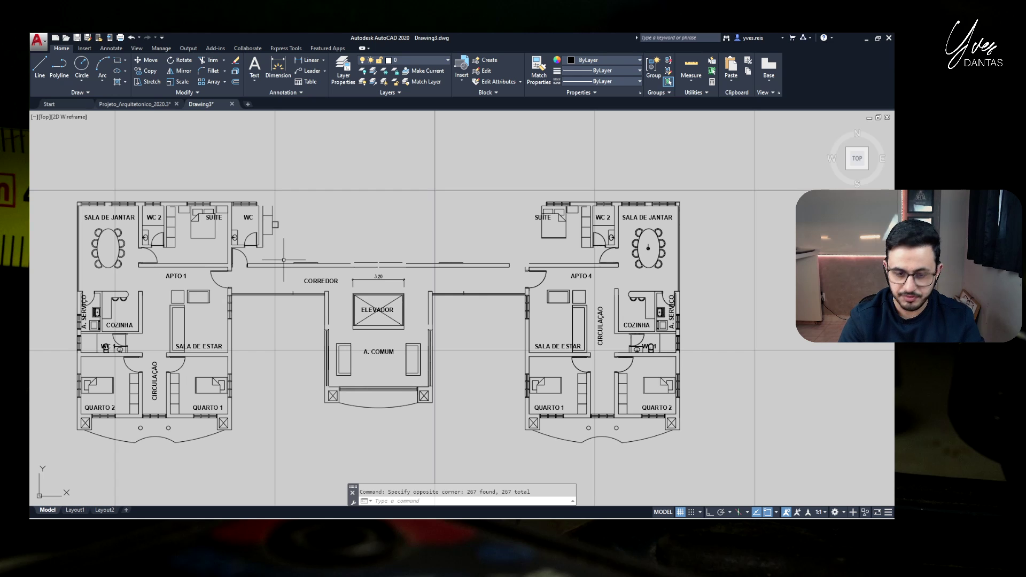
Undo the last erasure and check the lock state of the ALVENARIA layer
key(ctrl+z)
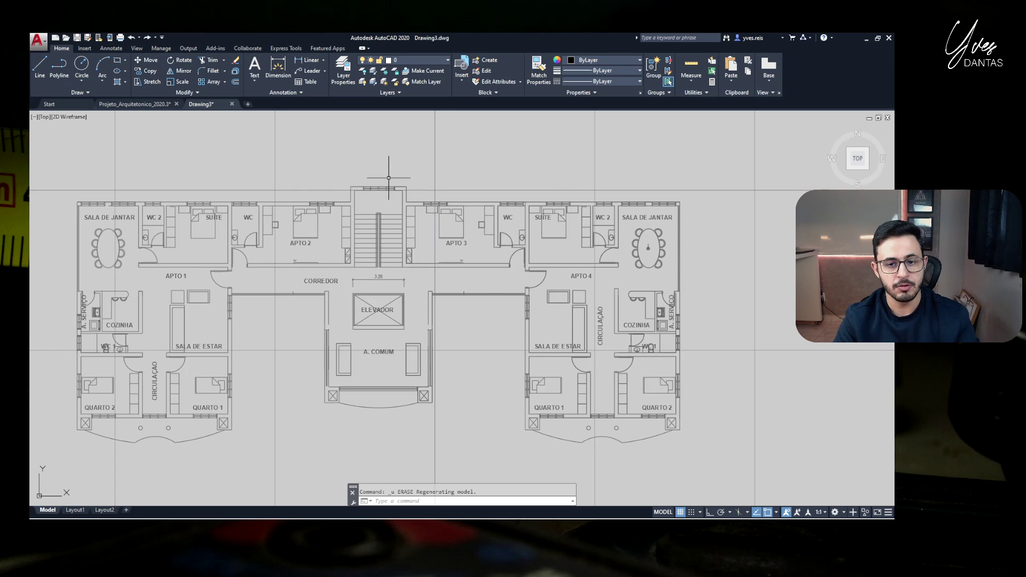
click(442, 60)
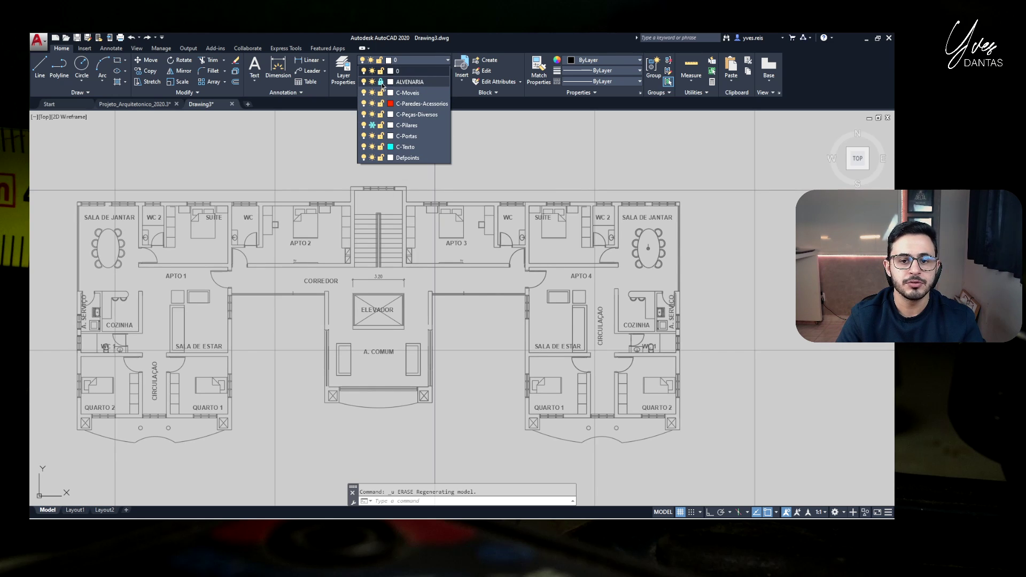
click(521, 156)
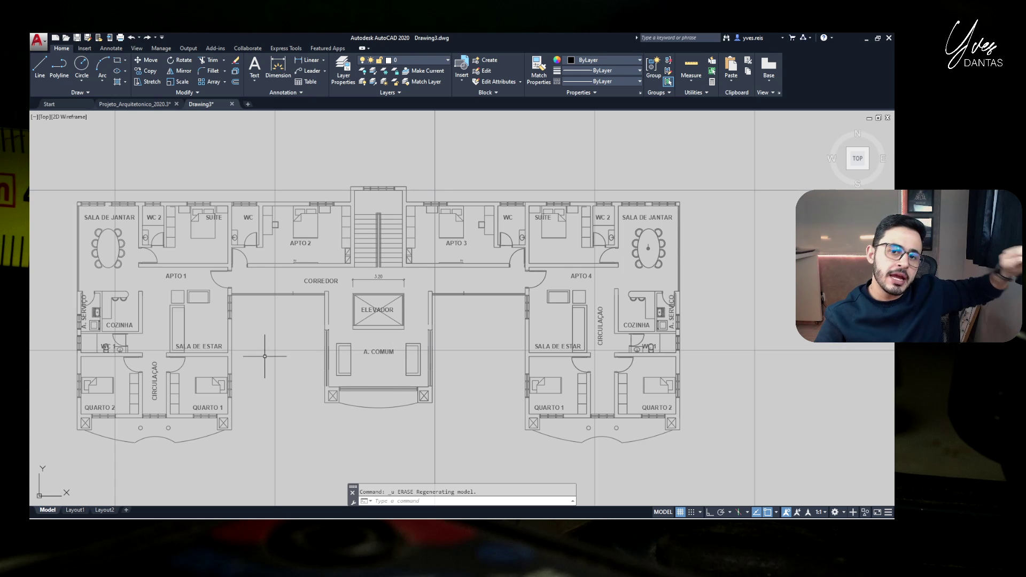
Create a layer named ELETRODUTOS with the color magenta and make it the current layer
click(350, 73)
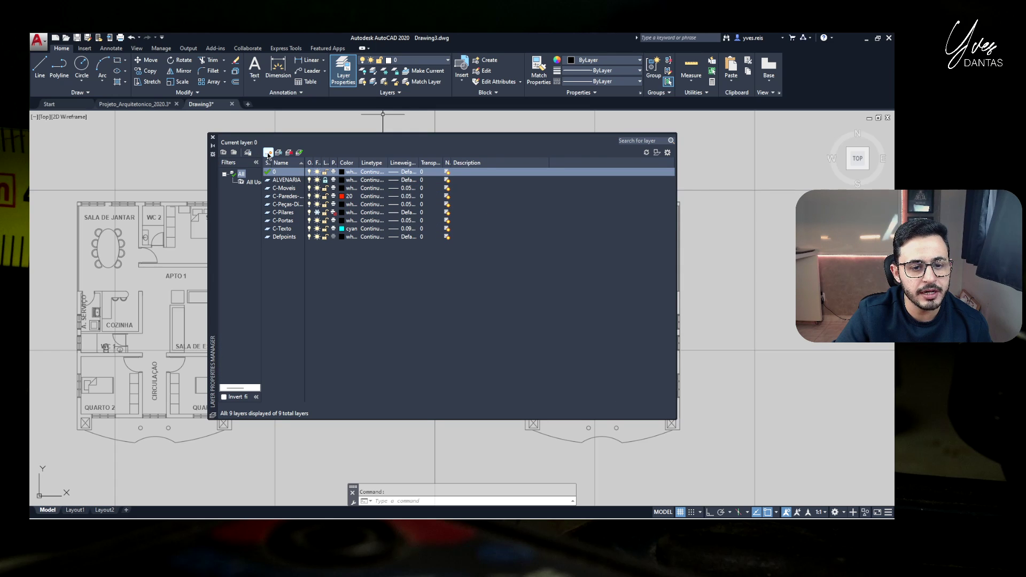
click(268, 153)
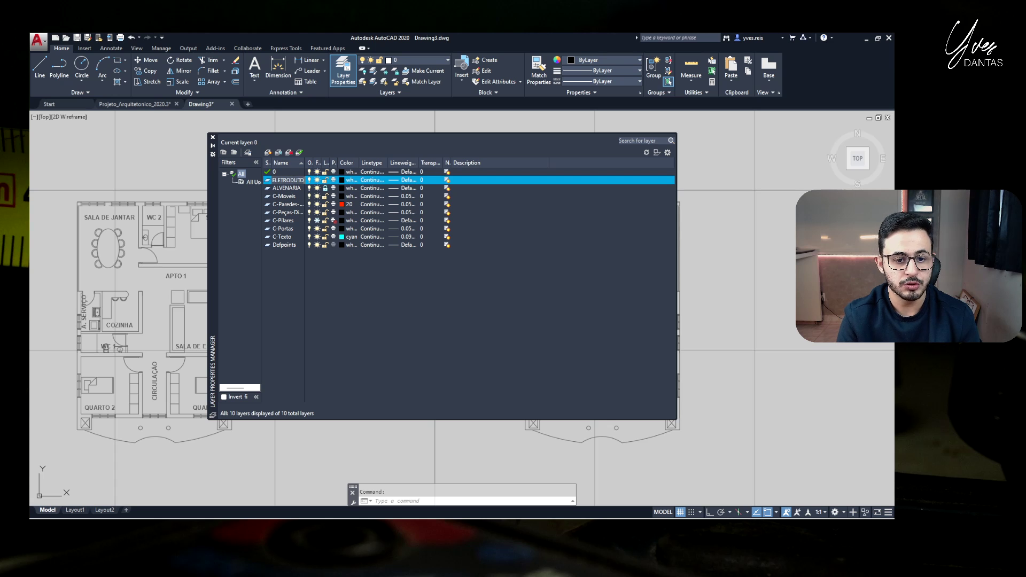
click(343, 180)
click(432, 290)
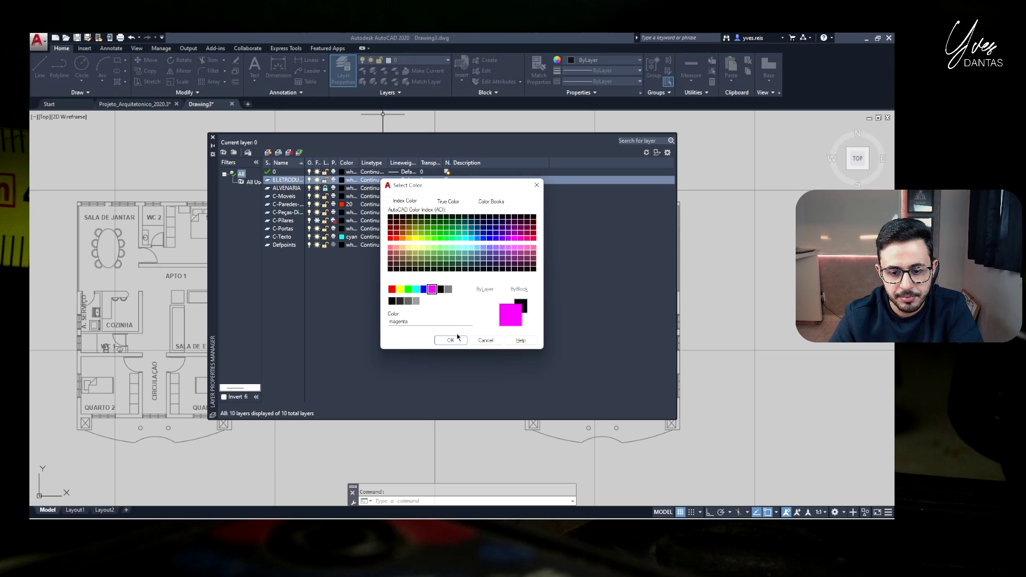
click(456, 339)
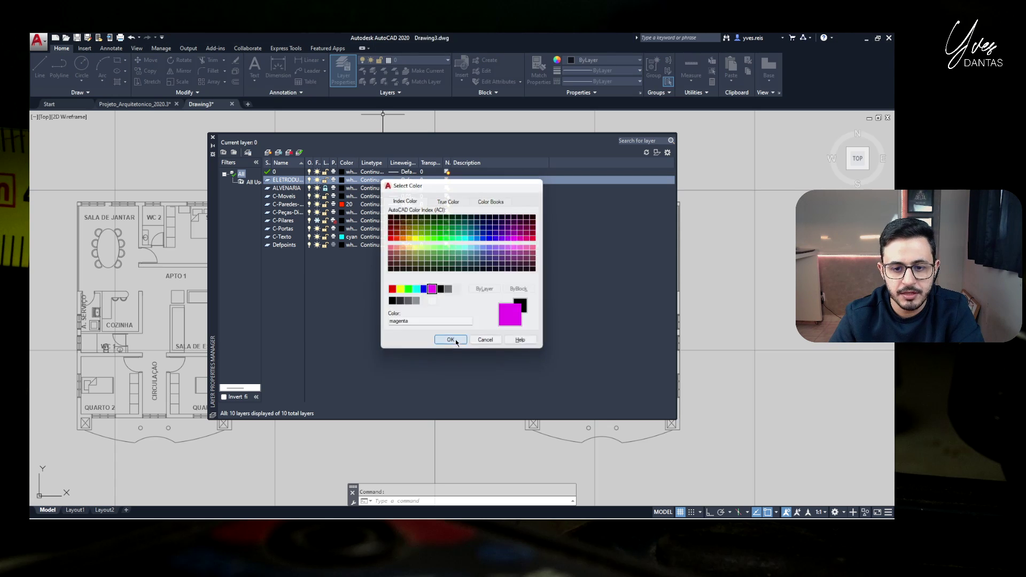
click(212, 138)
click(421, 63)
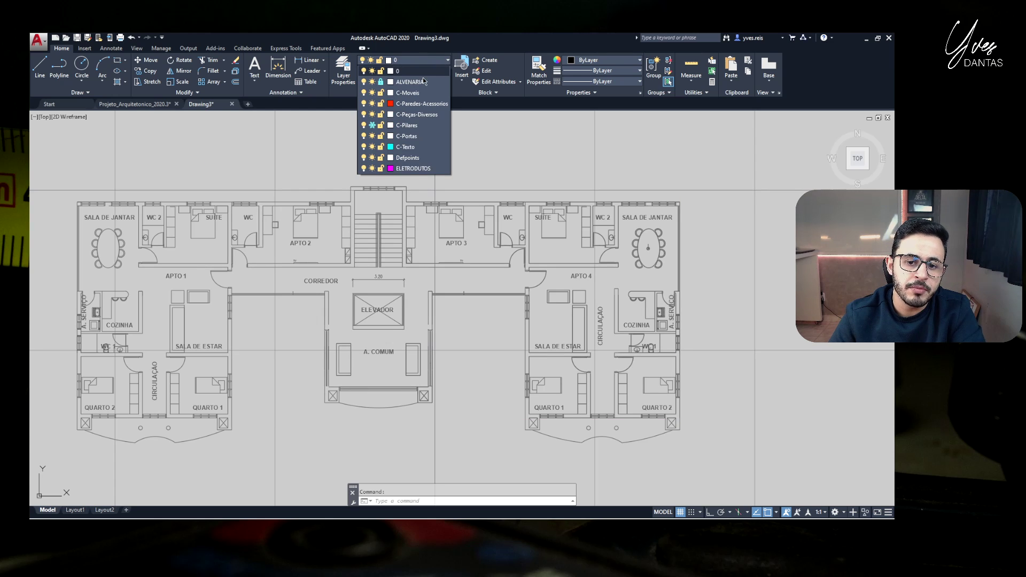
click(408, 174)
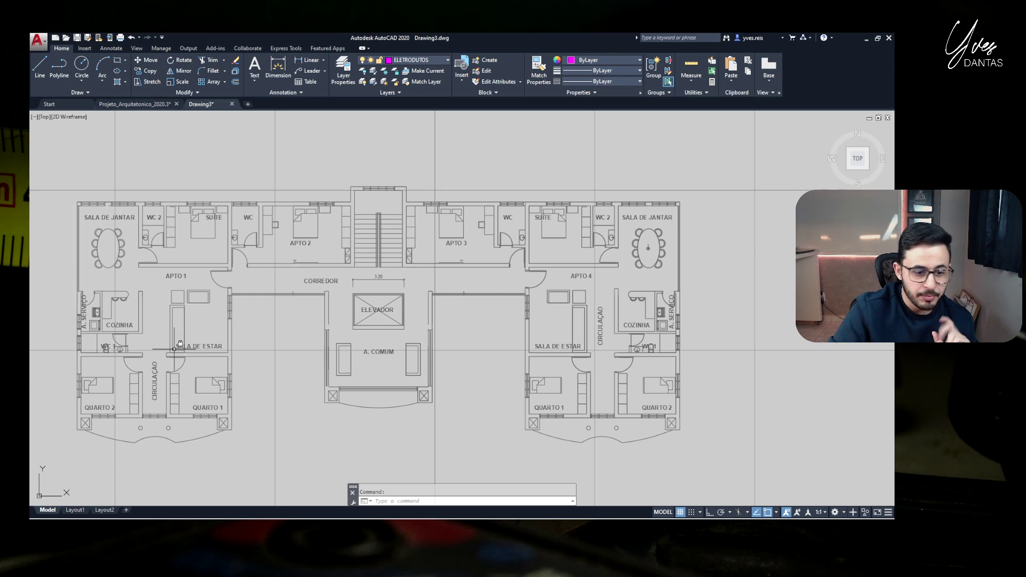
Draw a rectangle across the full thickness of the wall between COZINHA and APTO 1's living area, at the wall's upper end
scroll(166, 337, up, 4)
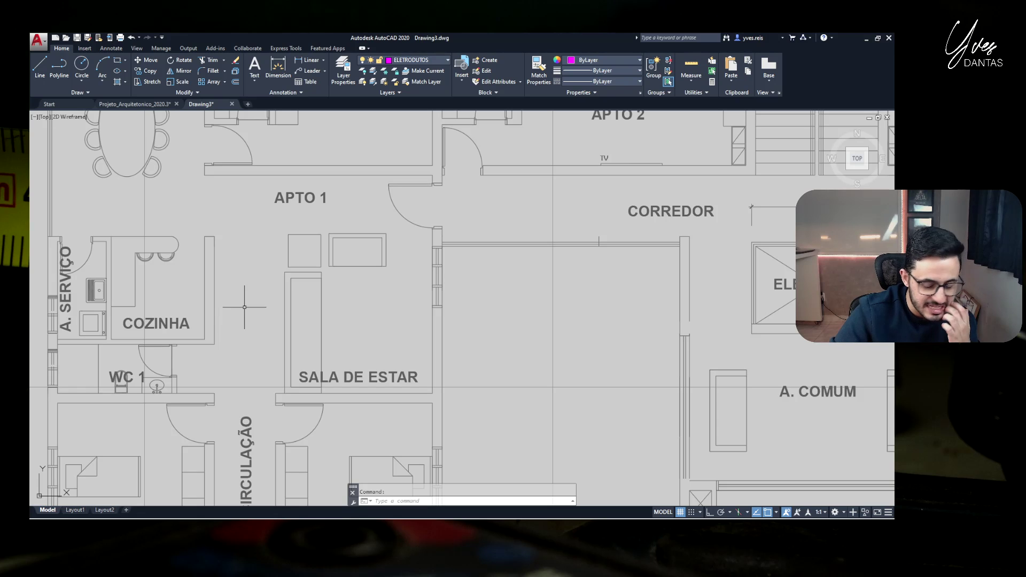
click(117, 61)
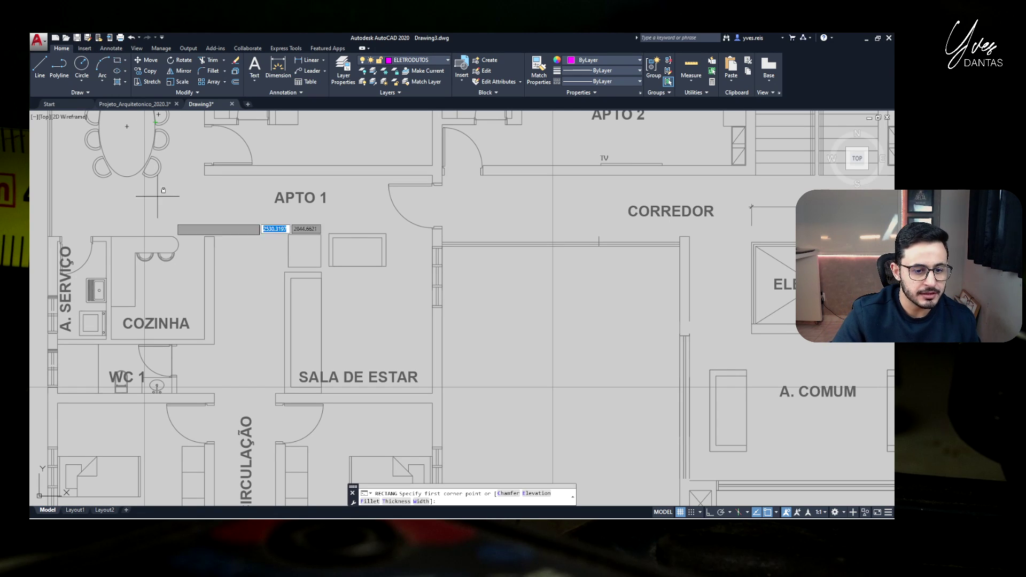
click(205, 239)
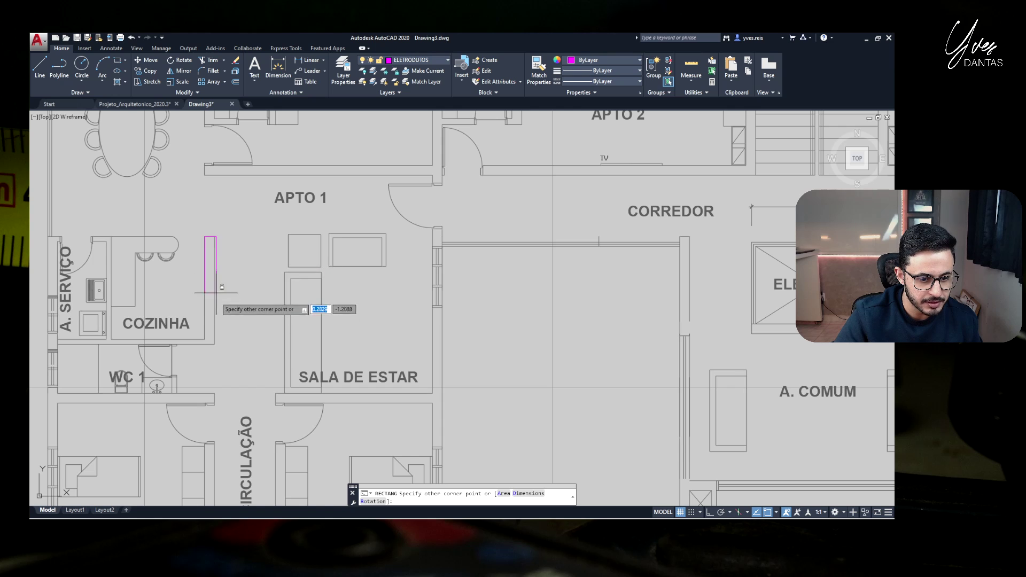
click(215, 261)
scroll(213, 241, up, 4)
key(Escape)
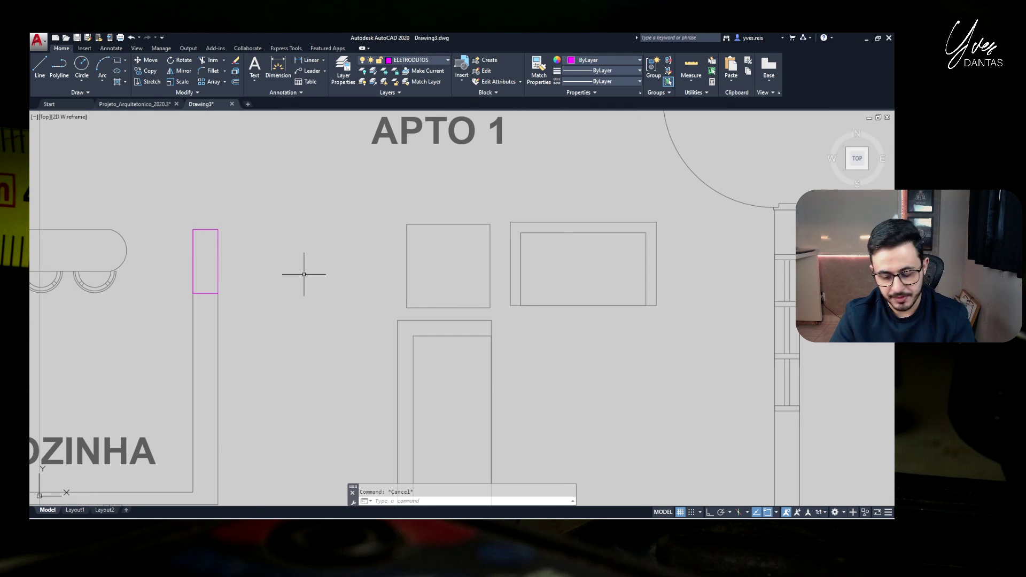
Draw a diagonal polyline from the lower-left to the upper-right corner of the magenta rectangle
key(Return)
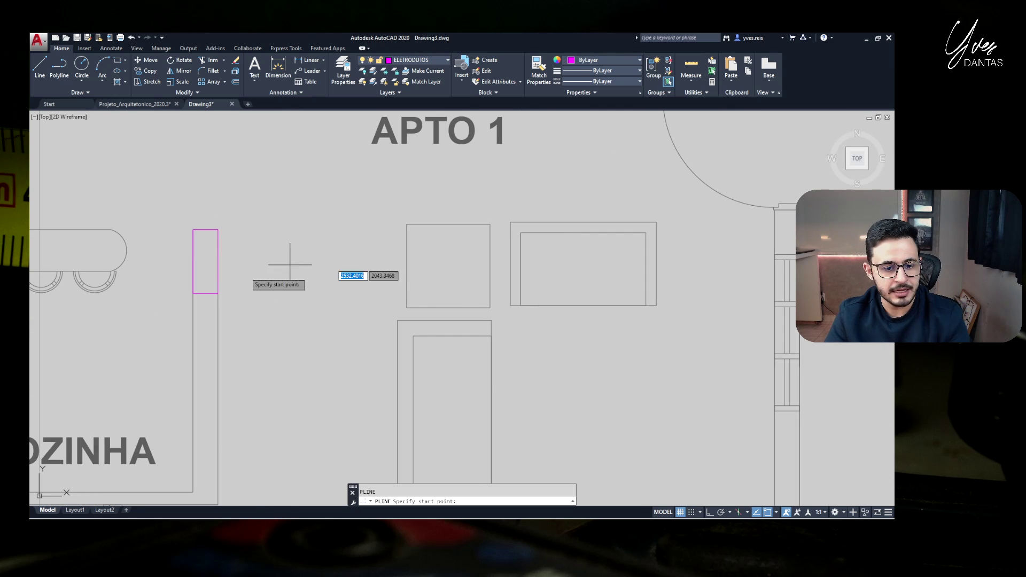
click(193, 292)
click(218, 231)
key(Escape)
scroll(264, 306, down, 4)
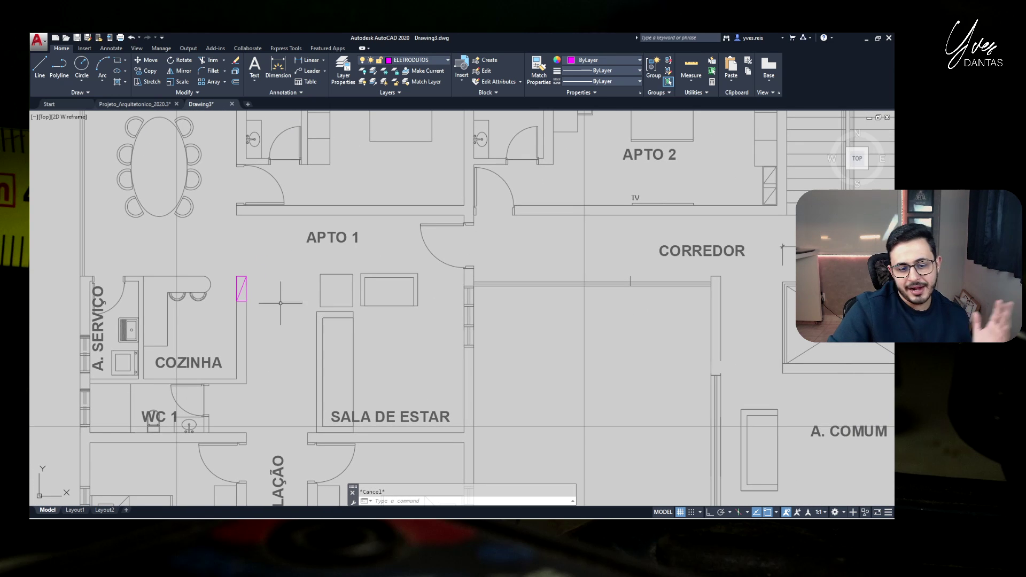
Move the magenta rectangle and its diagonal straight down along the wall, beside the COZINHA counter
scroll(252, 315, up, 4)
click(227, 289)
click(215, 240)
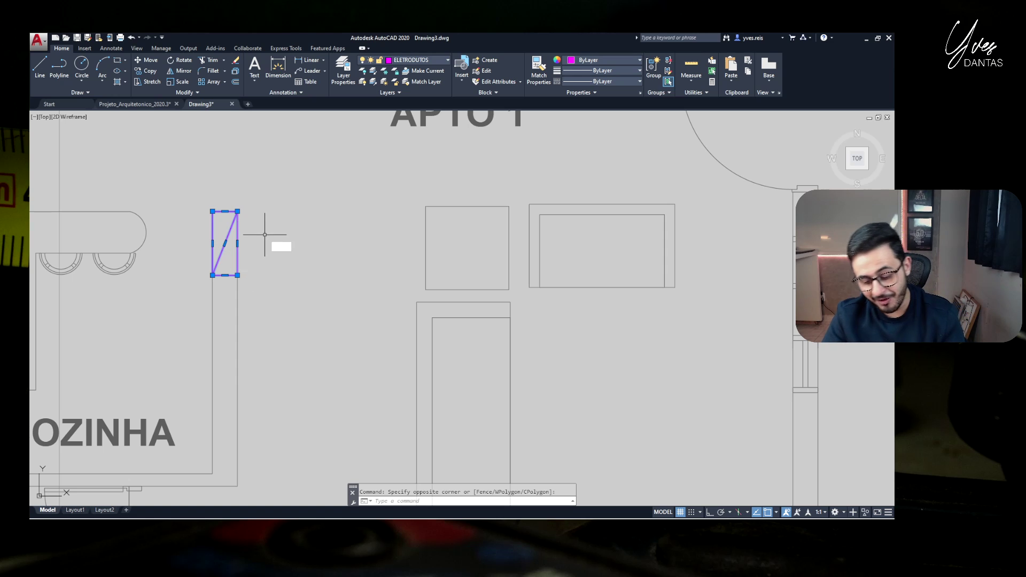
key(m)
key(Return)
click(237, 244)
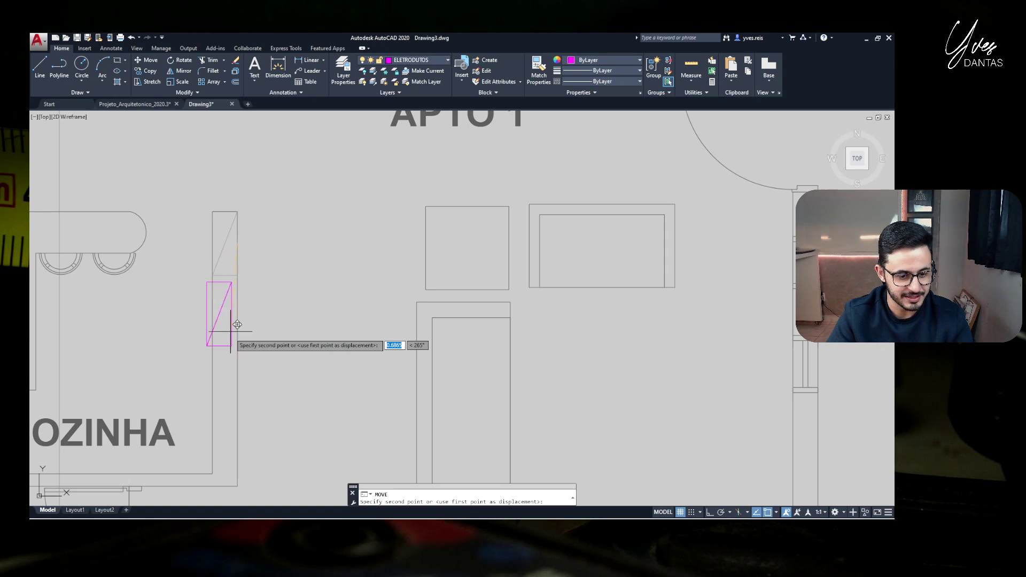
click(237, 362)
key(Escape)
scroll(333, 316, down, 2)
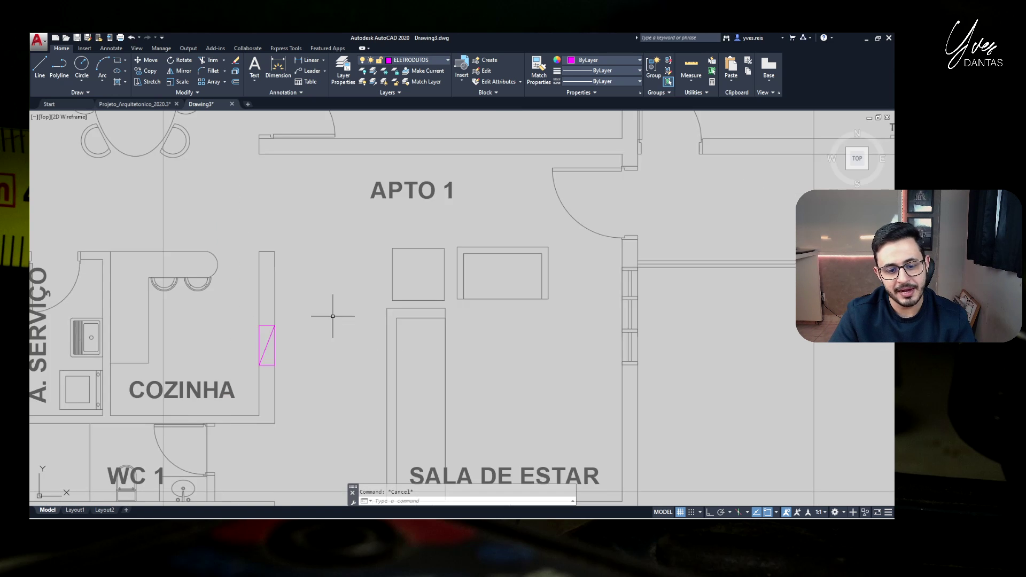
Draw a three-point arc from the midpoint of the magenta rectangle's outer side up into APTO 1's living area
middle_drag(332, 316, 276, 259)
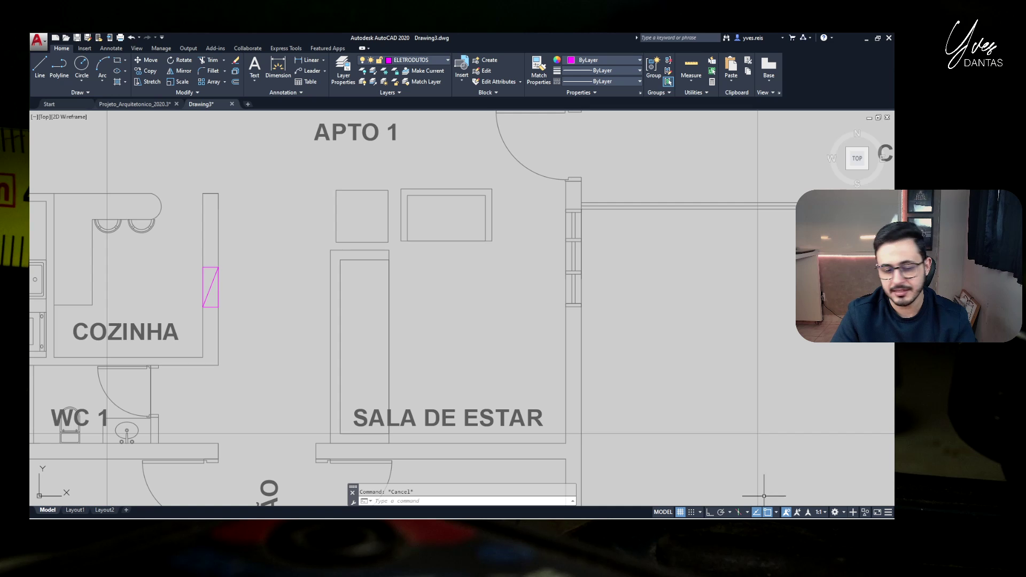
scroll(232, 294, down, 2)
middle_drag(280, 275, 268, 293)
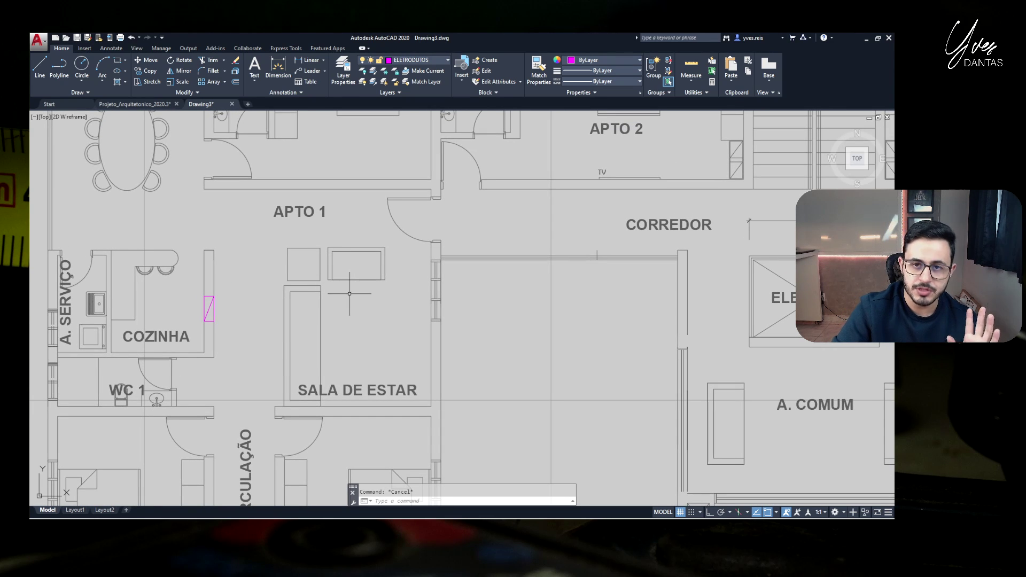
scroll(267, 300, down, 3)
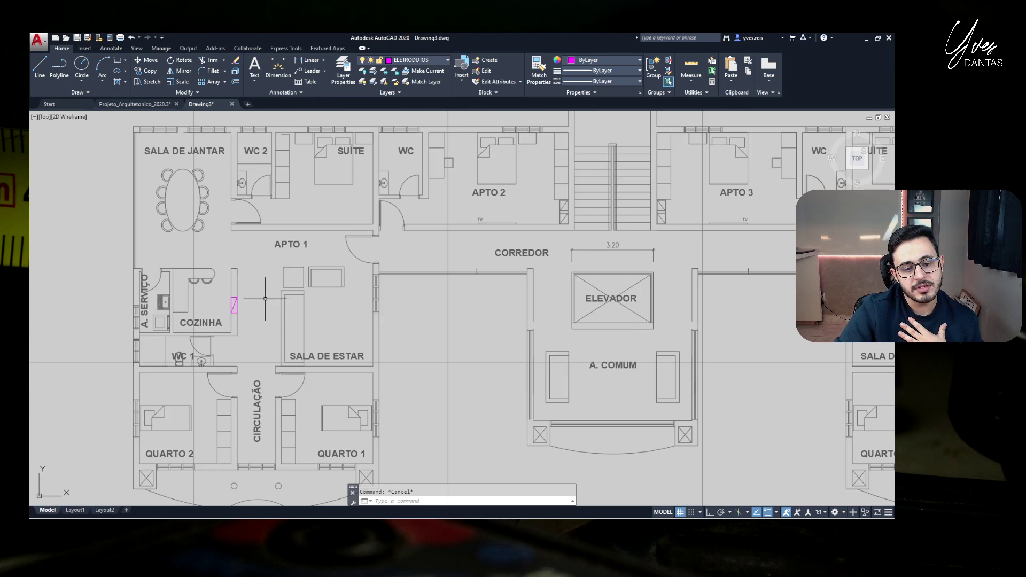
middle_drag(269, 300, 254, 333)
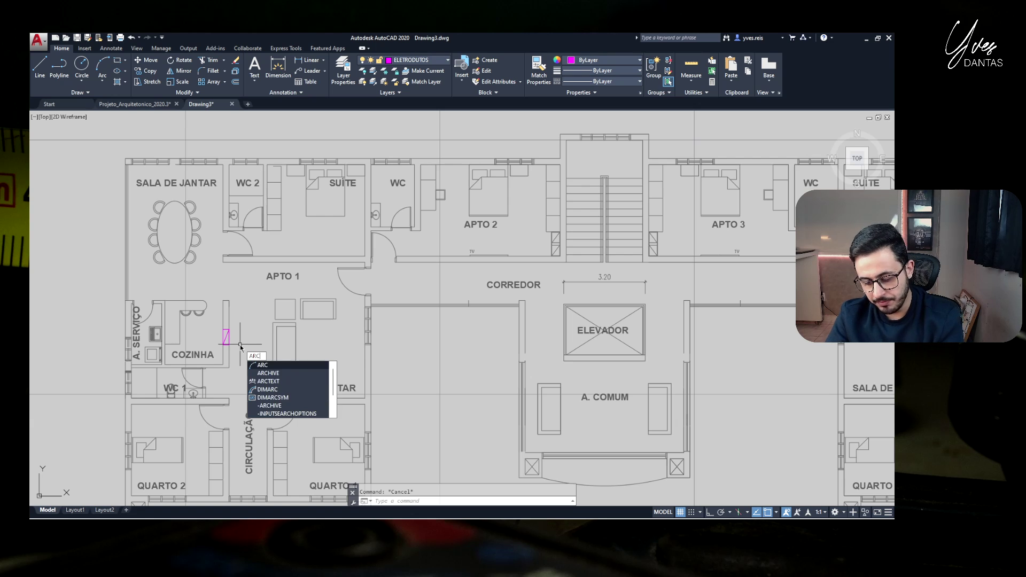
key(Return)
scroll(240, 344, up, 3)
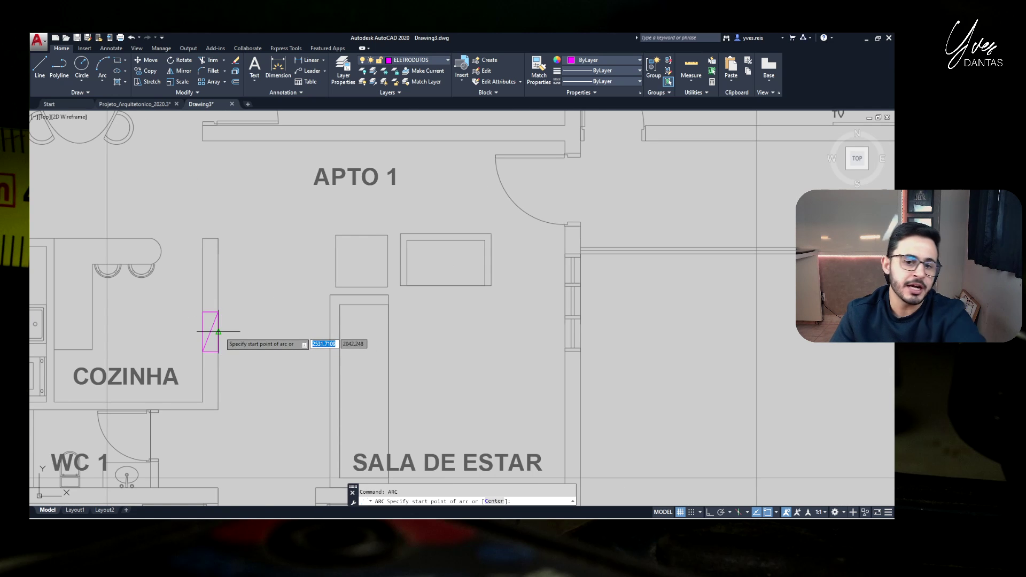
click(218, 331)
click(276, 329)
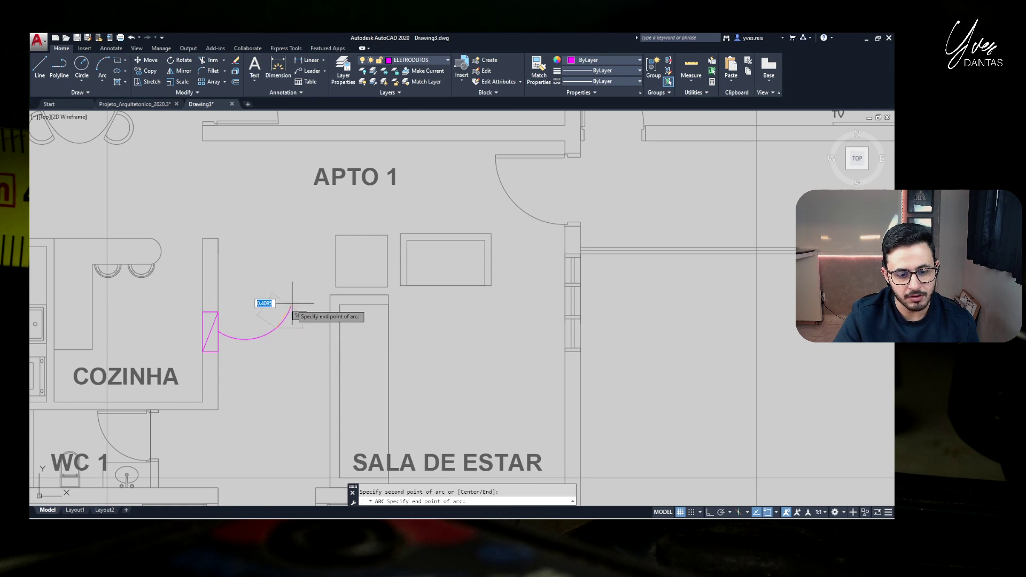
click(312, 262)
Flatten the arc's curvature by moving its midpoint slightly inward toward its center
click(293, 308)
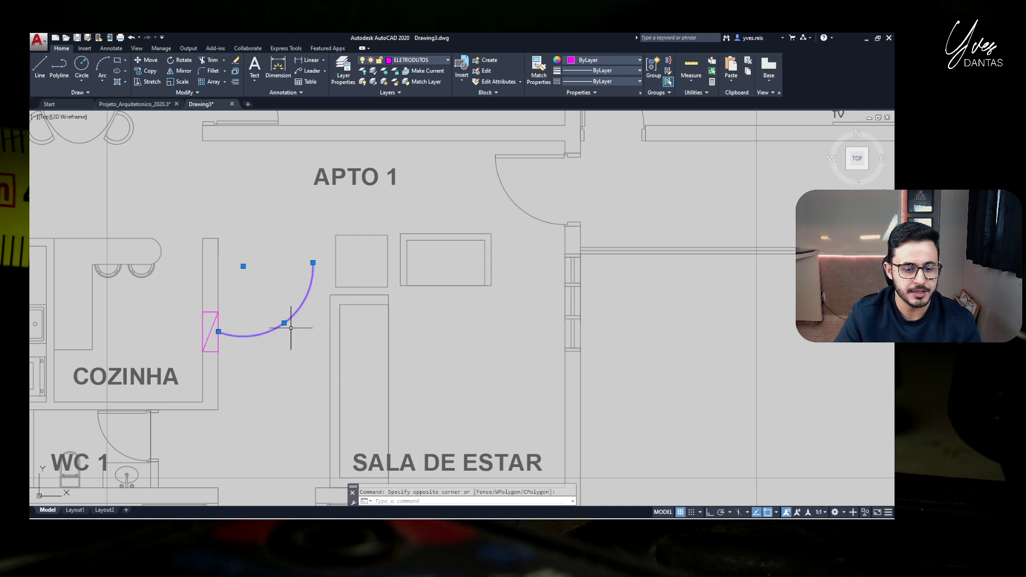
click(284, 323)
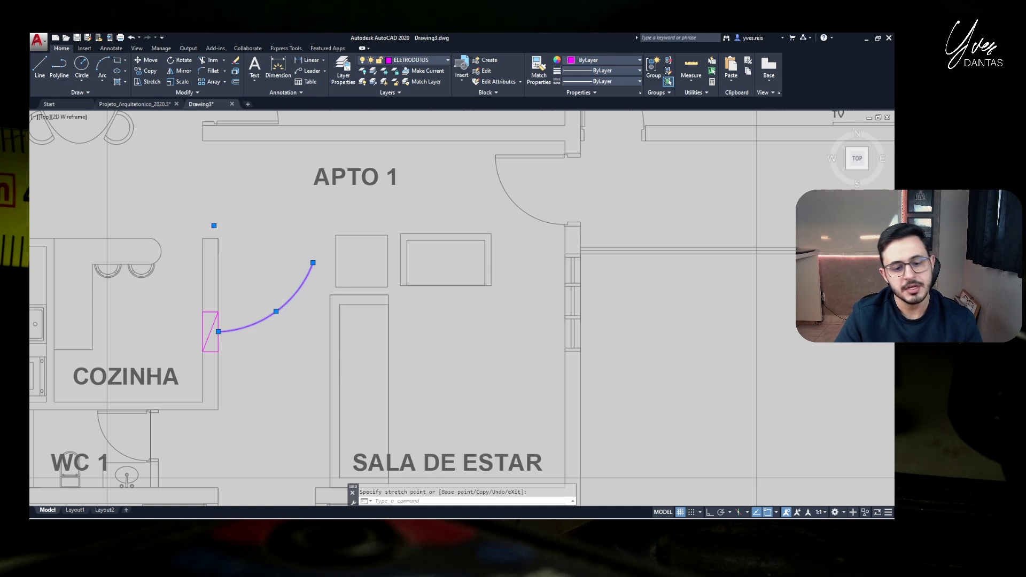
key(Escape)
key(Escape)
scroll(293, 338, down, 5)
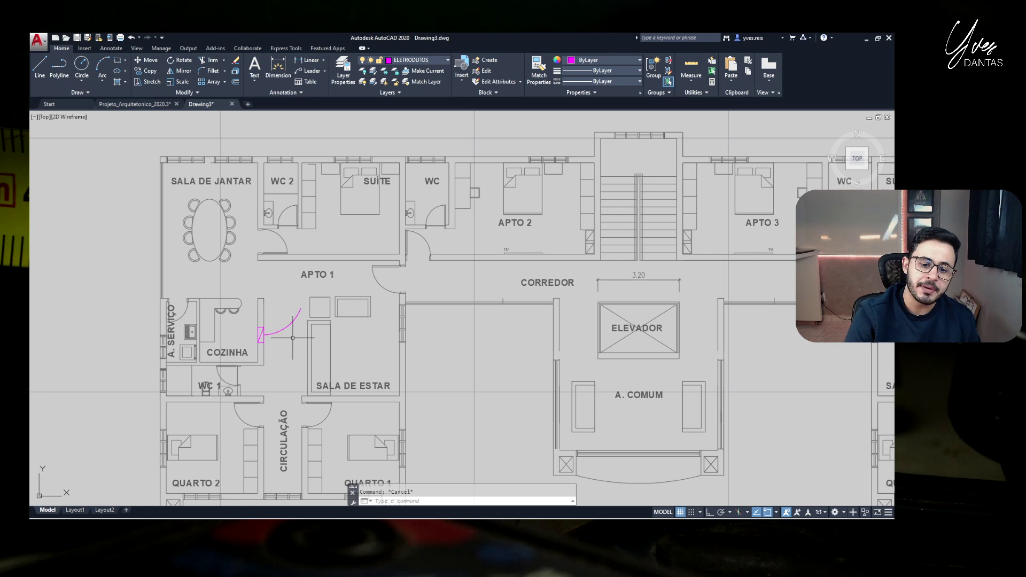
Draw a polyline from the arc's upper end straight up below the APTO 1 label, and along the CORREDOR past the elevator
key(Return)
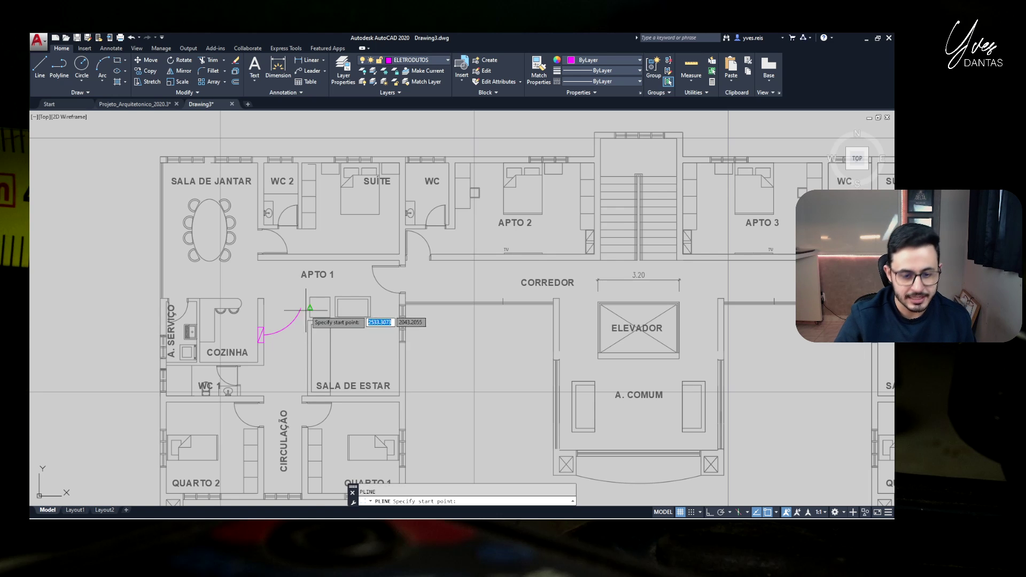
scroll(305, 314, up, 4)
click(289, 297)
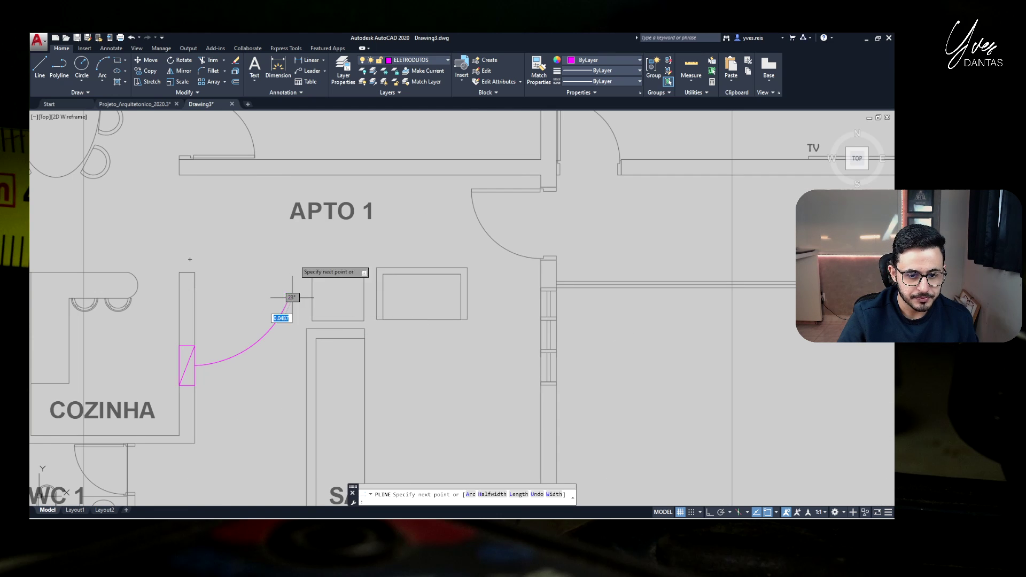
click(288, 232)
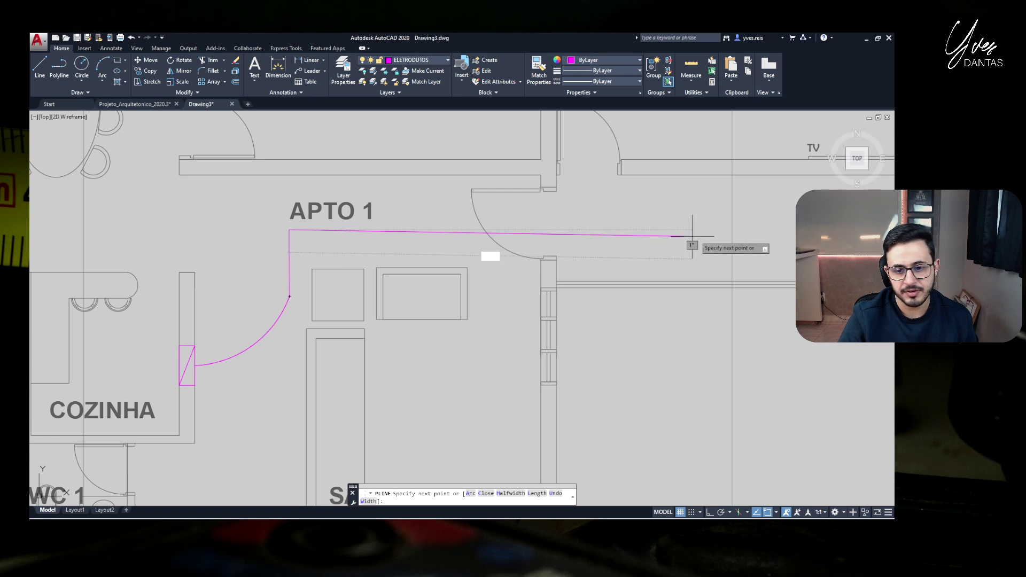
middle_drag(692, 235, 460, 244)
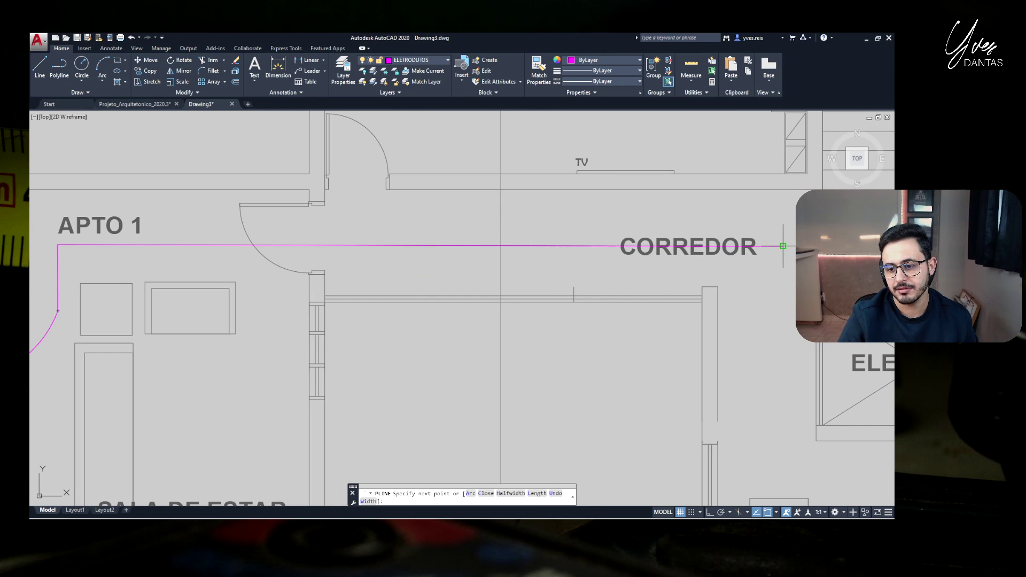
scroll(748, 254, down, 4)
middle_drag(735, 256, 327, 285)
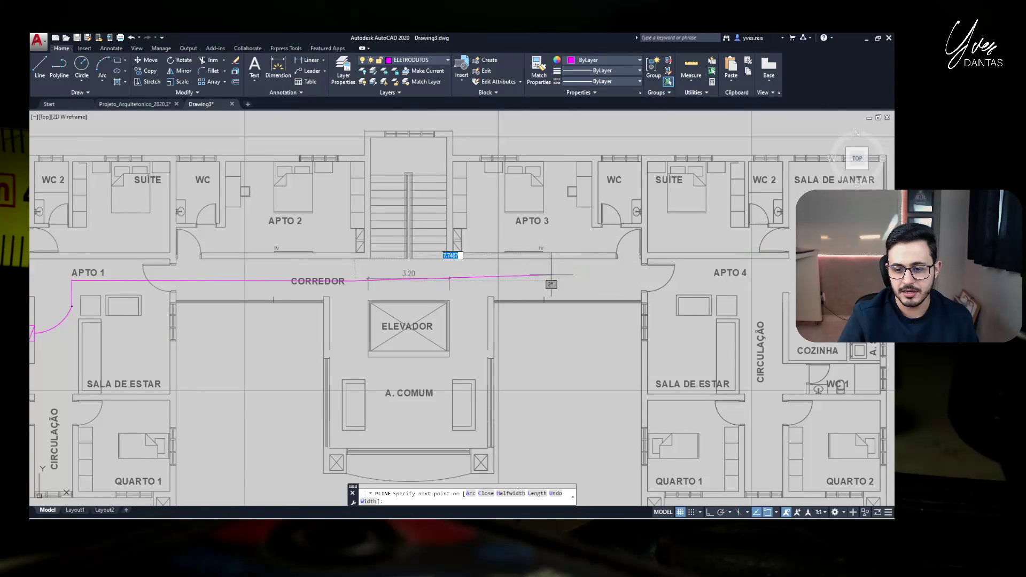
scroll(561, 282, down, 4)
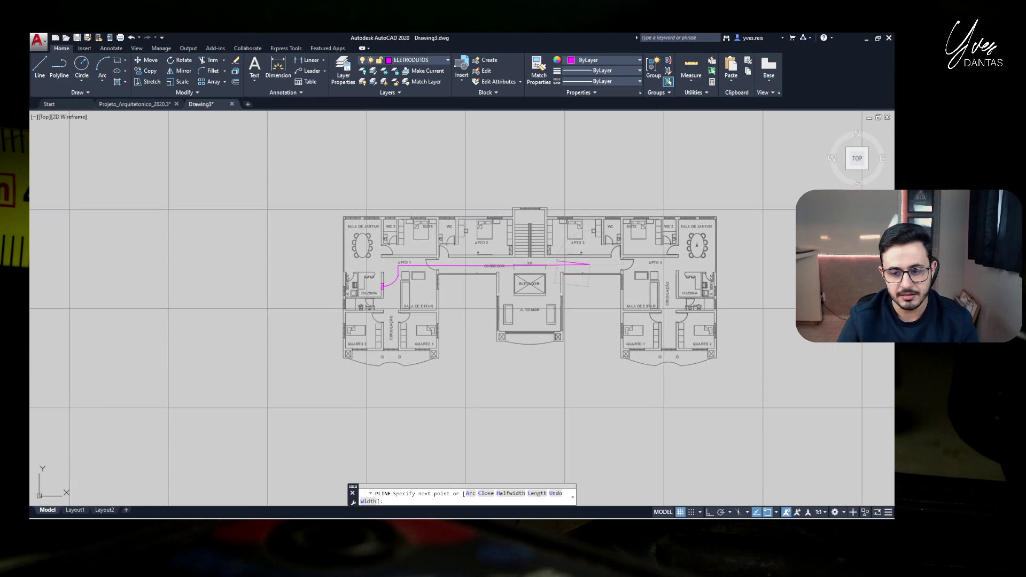
key(Escape)
Stretch the magenta arc's upper end slightly upward along the polyline's short vertical segment
scroll(421, 265, up, 5)
scroll(377, 311, up, 2)
scroll(348, 300, up, 6)
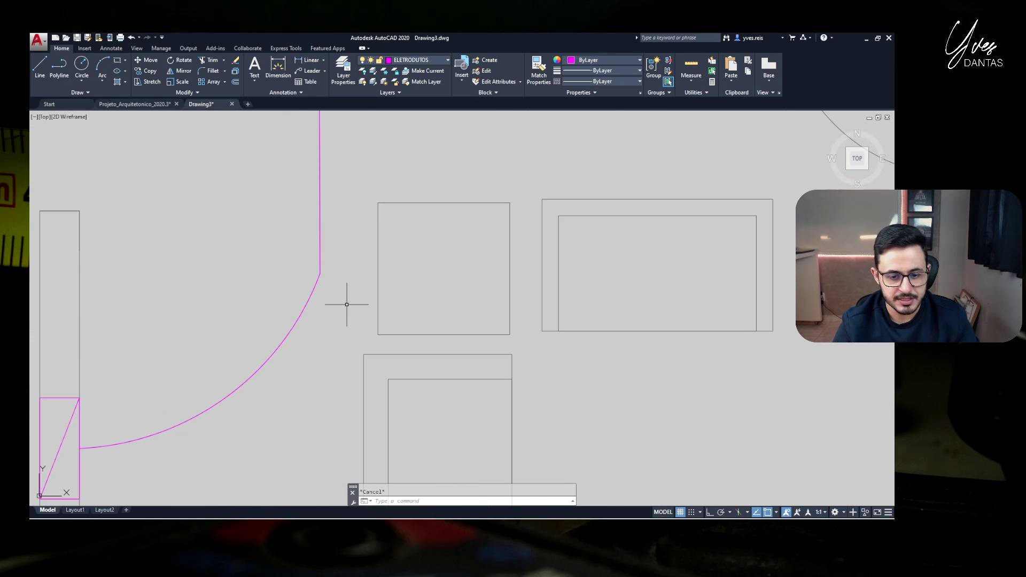
click(314, 330)
click(255, 312)
key(Escape)
scroll(326, 267, down, 4)
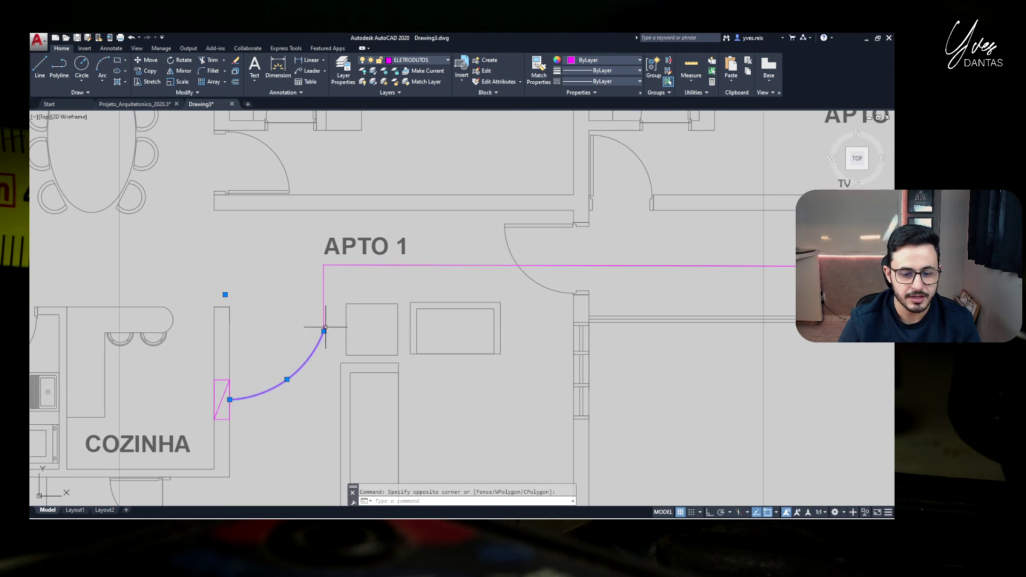
click(324, 332)
click(323, 265)
key(Escape)
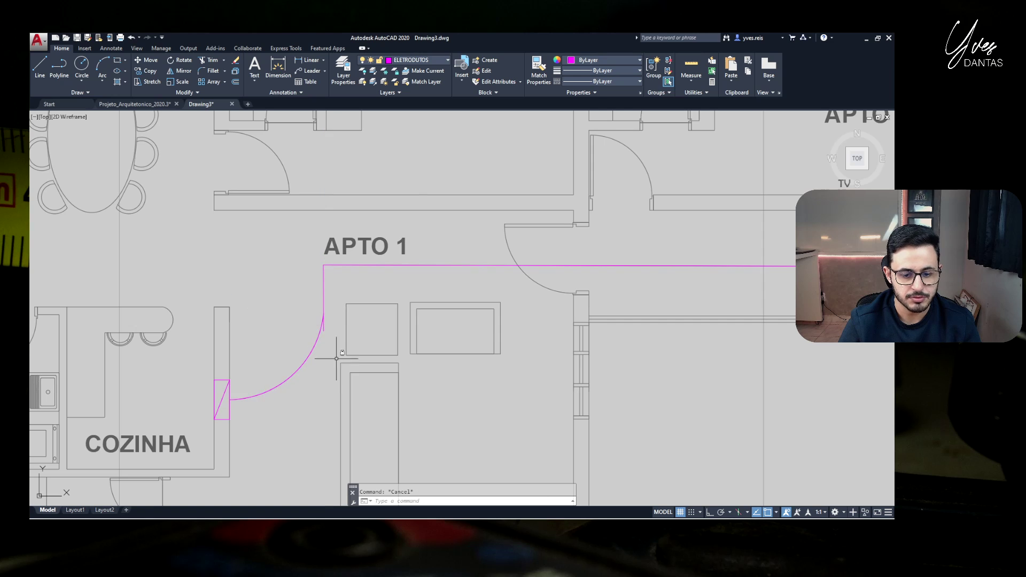
Shorten the polyline's vertical segment by moving its lower end up to meet the arc's upper endpoint
scroll(321, 271, up, 5)
click(305, 241)
click(266, 202)
scroll(332, 292, down, 5)
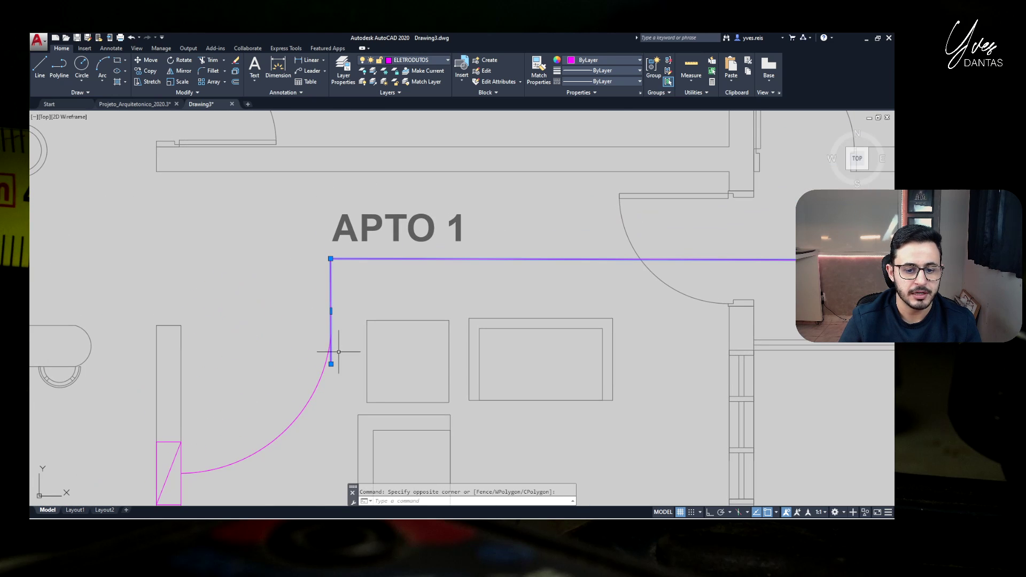
click(331, 364)
click(332, 311)
key(Escape)
scroll(366, 363, down, 6)
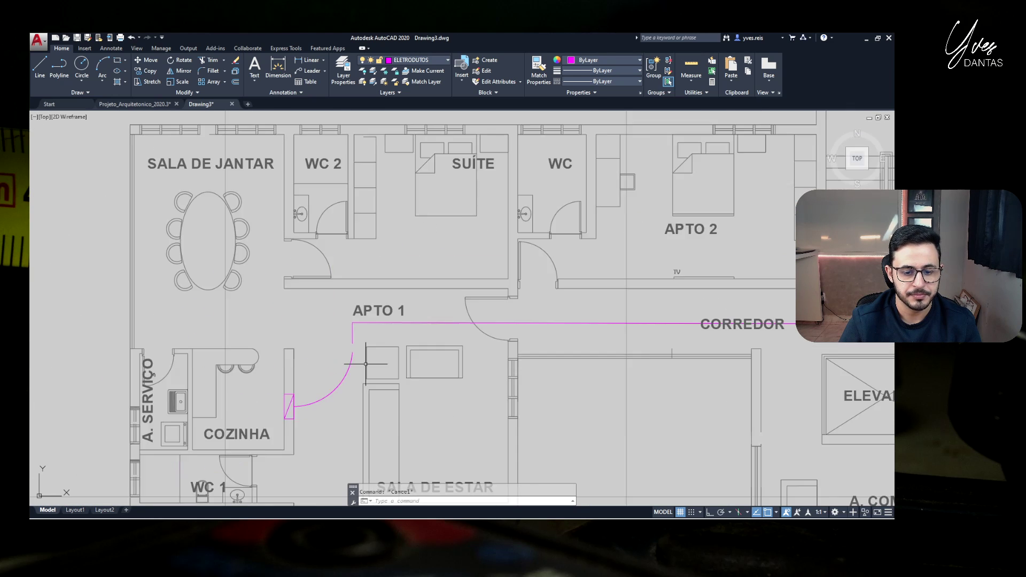
scroll(348, 340, up, 4)
click(417, 390)
click(367, 393)
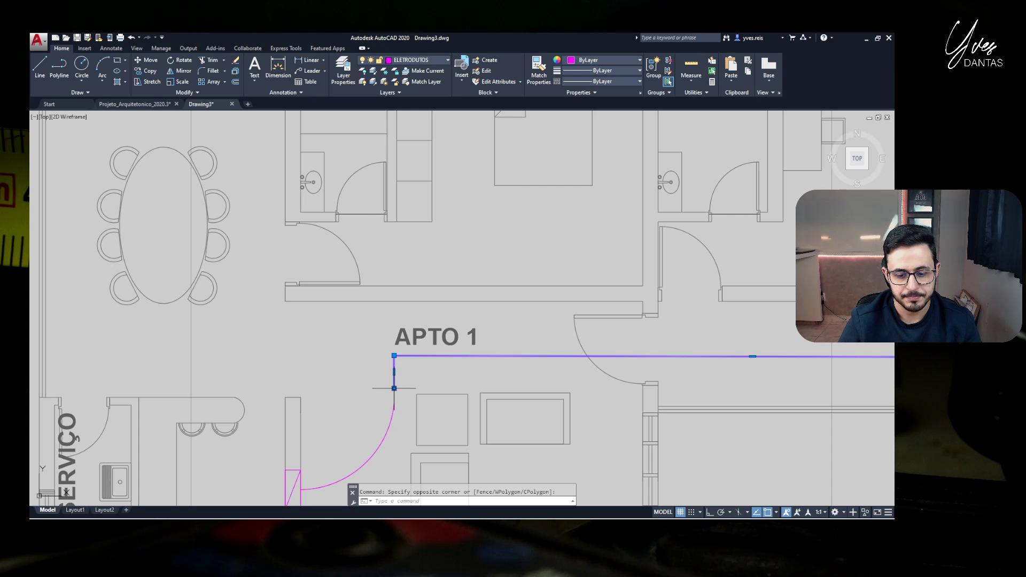
key(Escape)
scroll(323, 348, down, 5)
scroll(330, 351, up, 1)
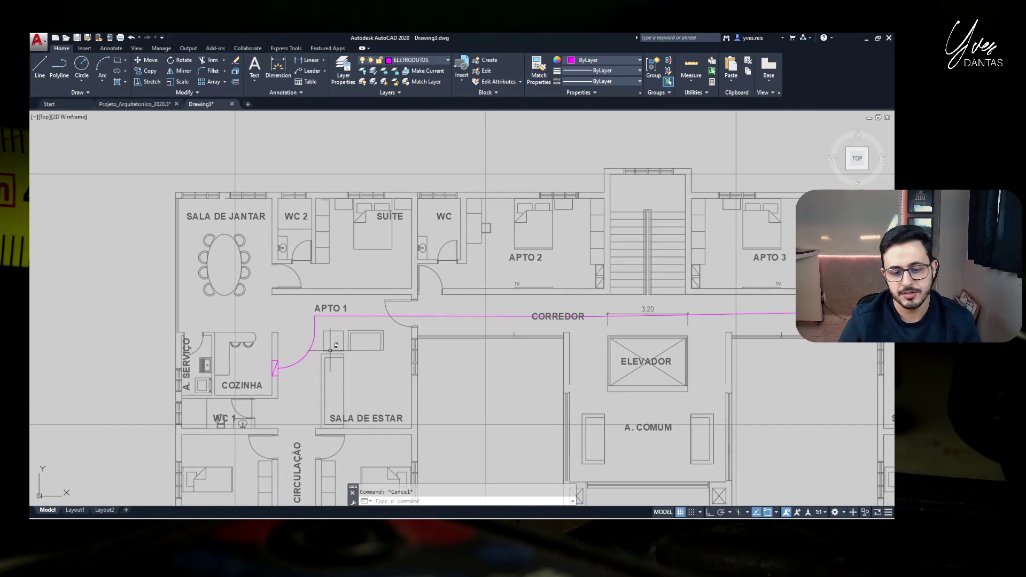
middle_drag(475, 355, 412, 332)
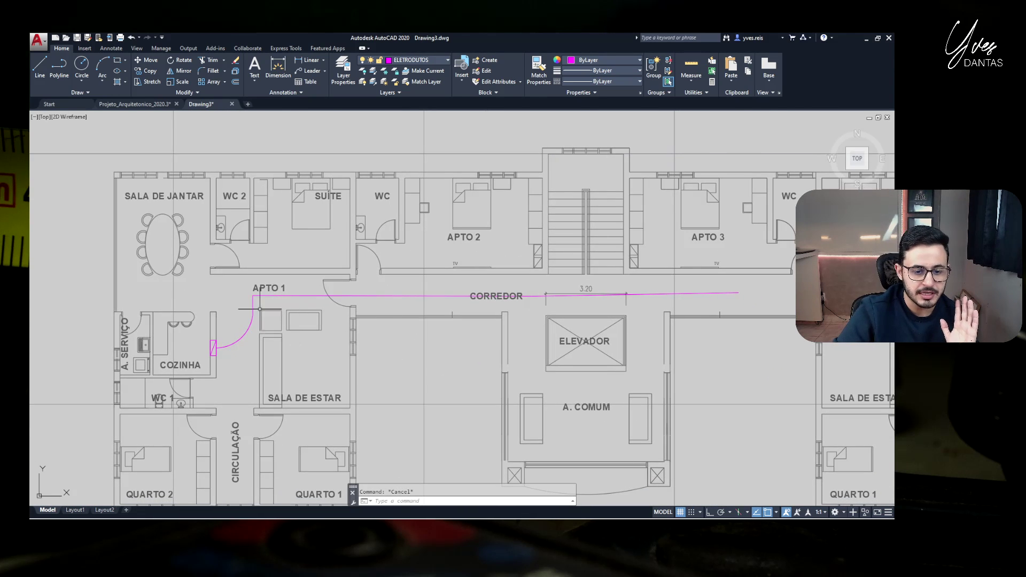
Try to fillet the polyline's corner below the APTO 1 label using the current fillet radius
scroll(260, 309, up, 4)
click(246, 271)
click(206, 284)
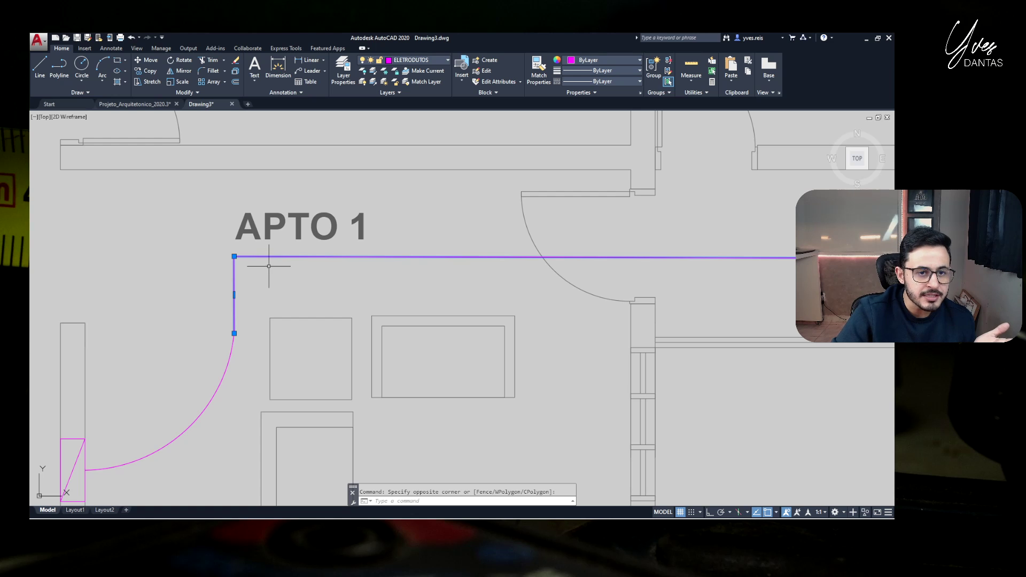
click(213, 72)
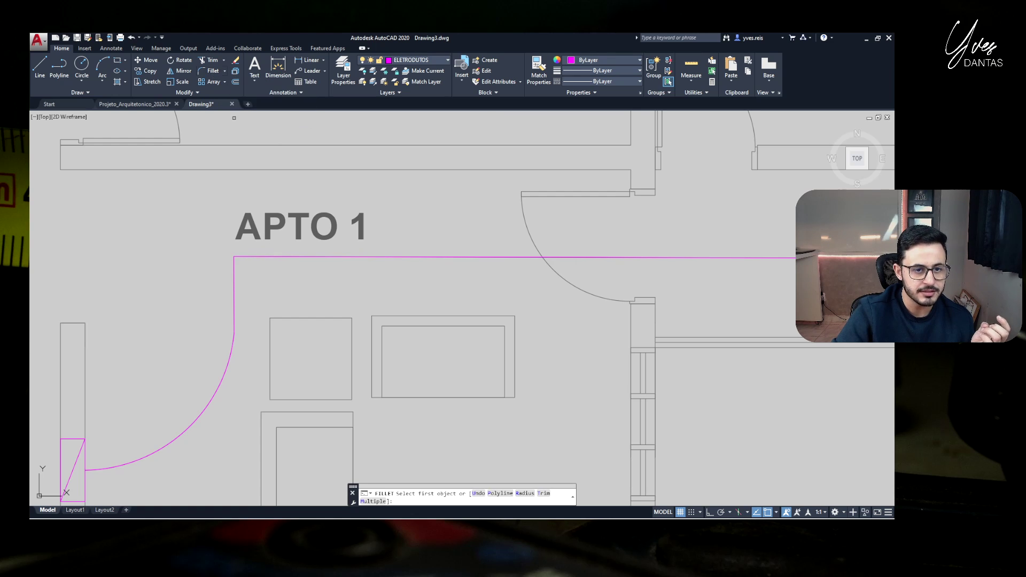
click(233, 267)
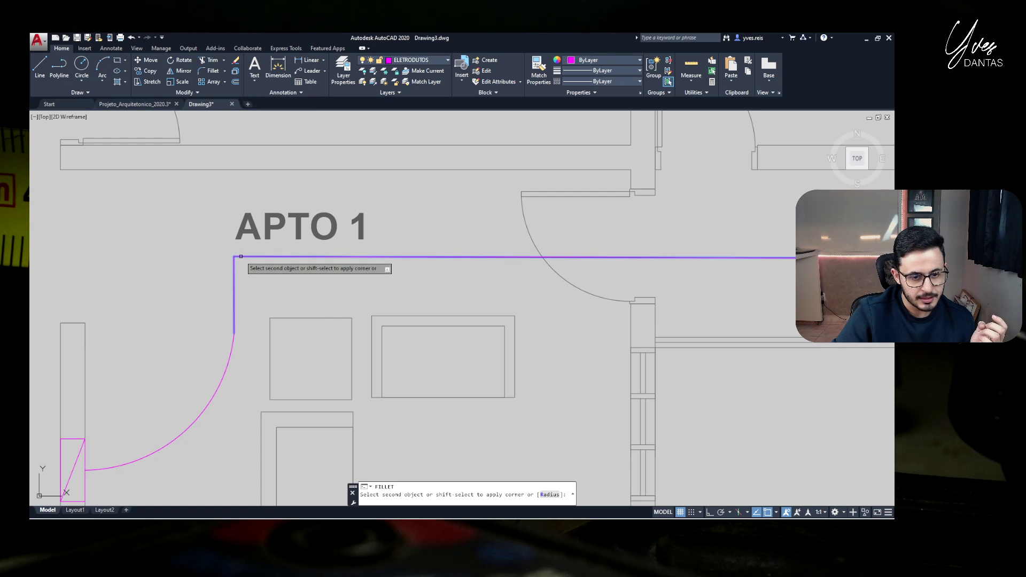
click(241, 258)
scroll(246, 281, down, 4)
scroll(246, 281, up, 4)
Fillet the polyline's corner below the APTO 1 label with a radius of 0.05
click(247, 279)
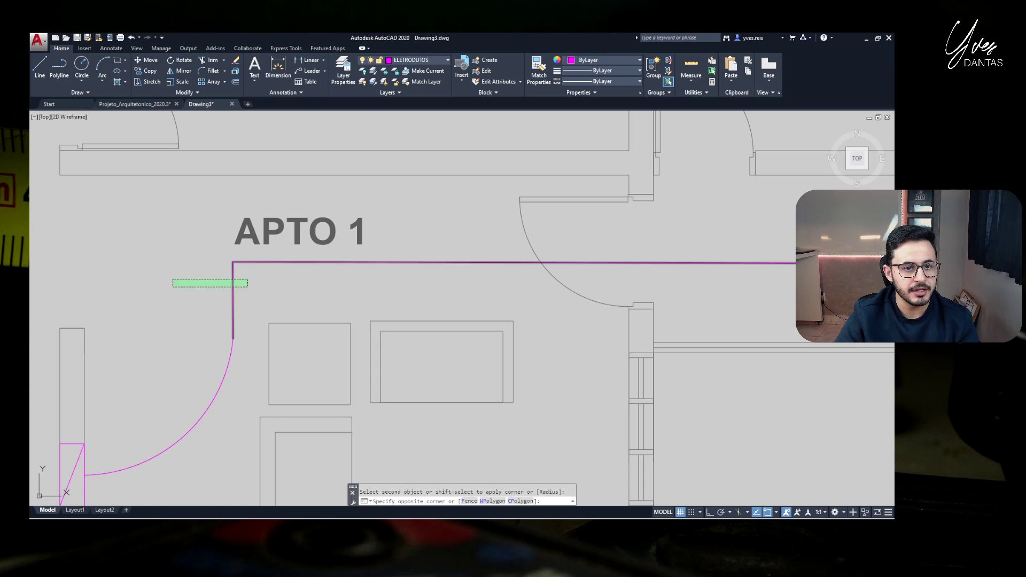
click(172, 287)
click(213, 74)
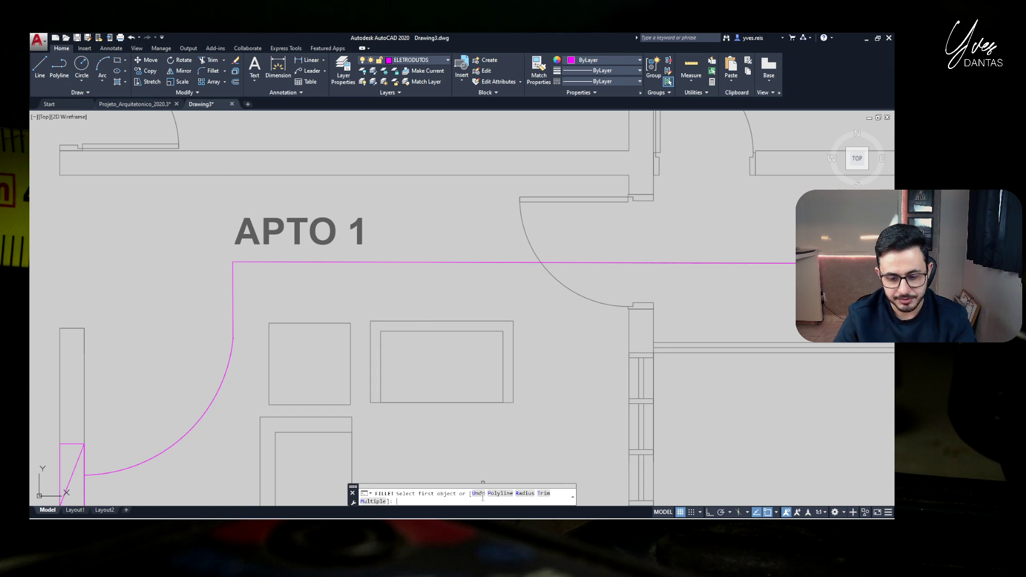
text(R)
key(Return)
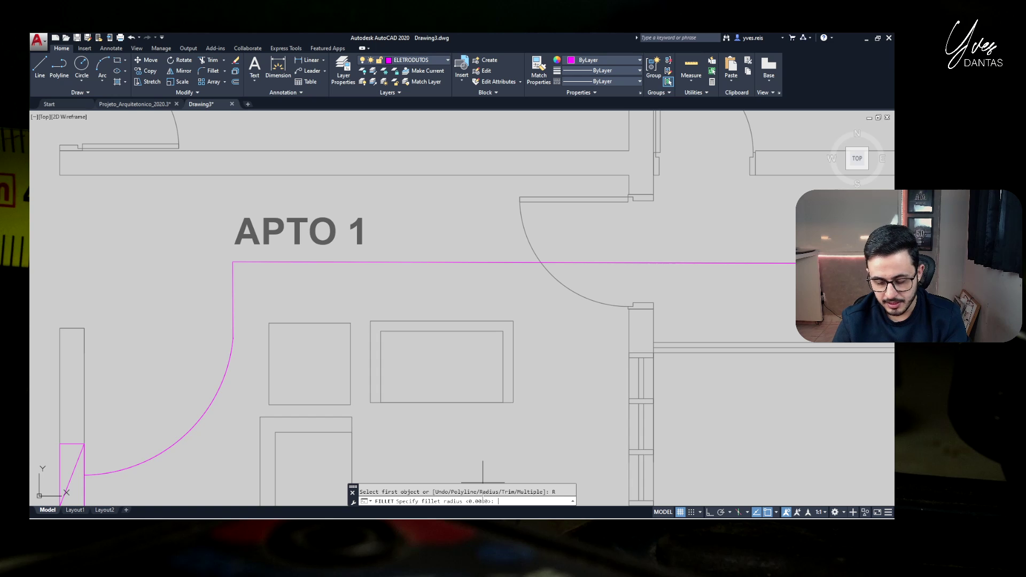
text(0.05)
key(Return)
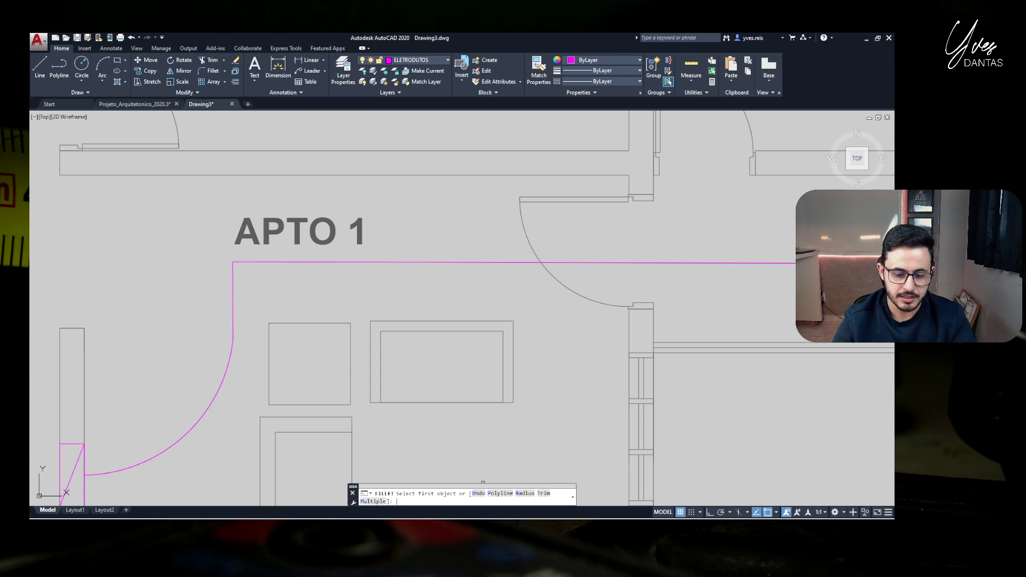
click(234, 291)
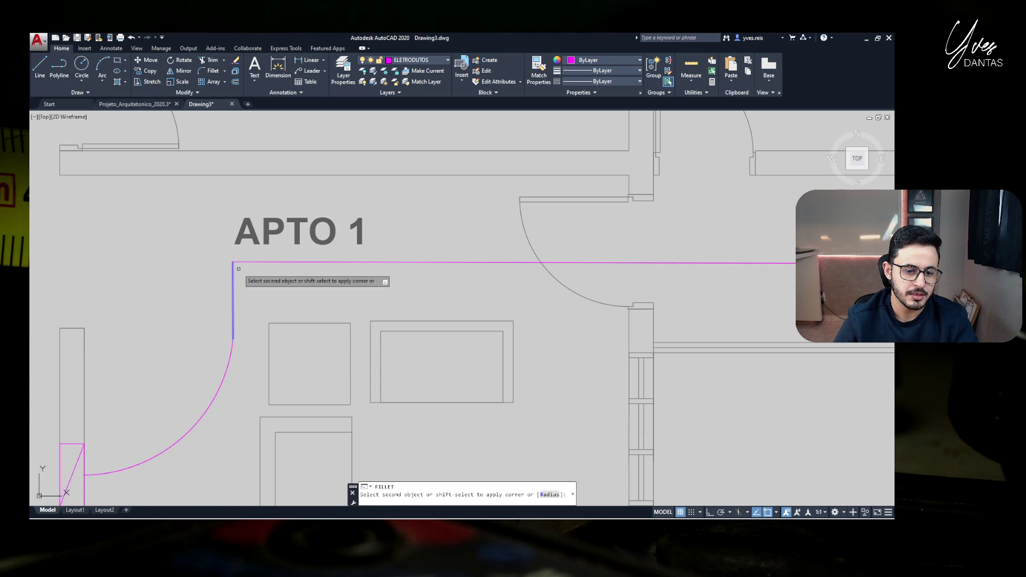
click(239, 263)
scroll(299, 230, down, 4)
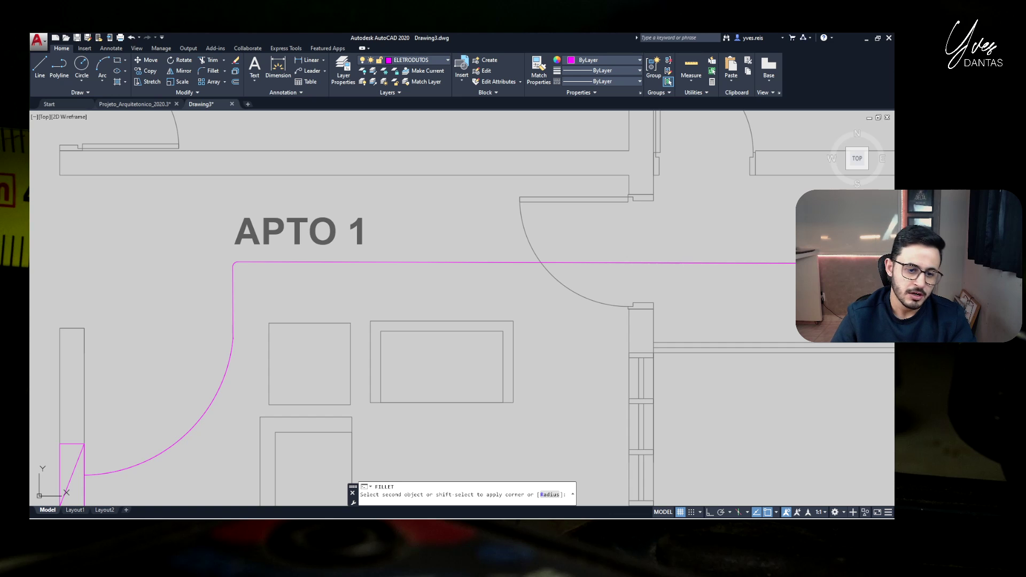
key(Escape)
scroll(310, 264, down, 2)
middle_drag(593, 305, 682, 297)
scroll(378, 279, up, 6)
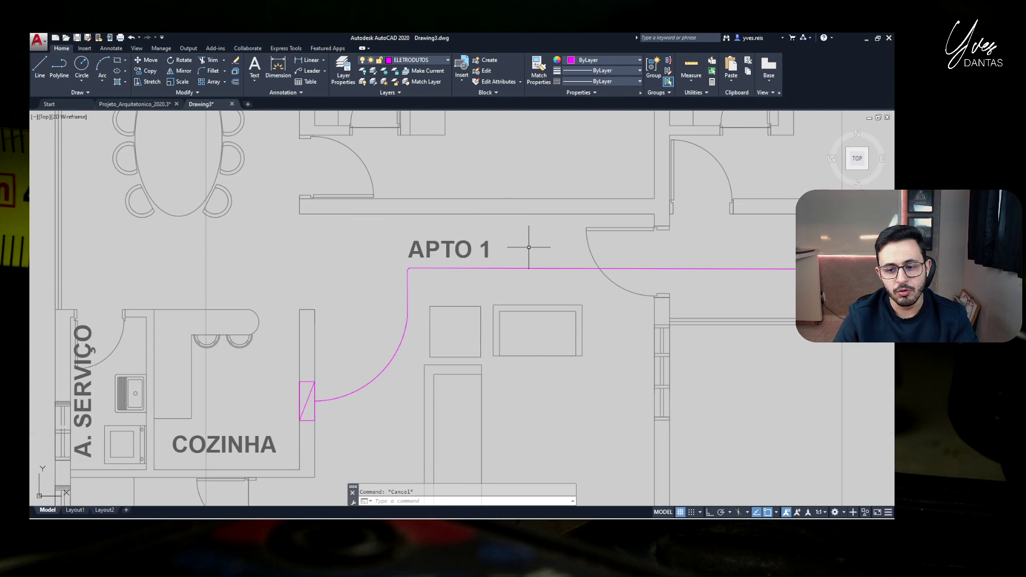
Delete everything crossing a window over APTO 1 while the ALVENARIA layer is locked, and undo the deletion
scroll(534, 267, down, 5)
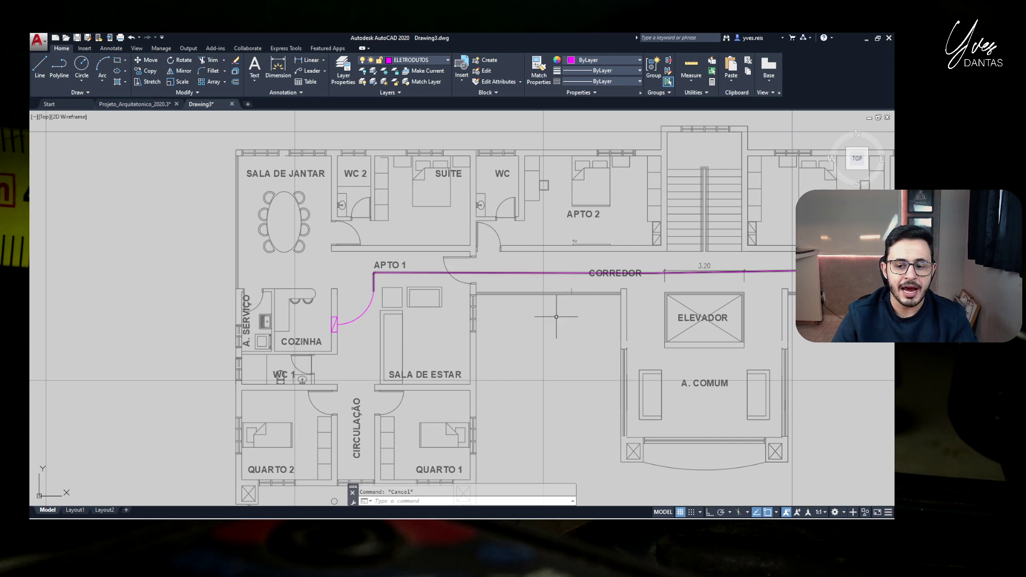
click(572, 341)
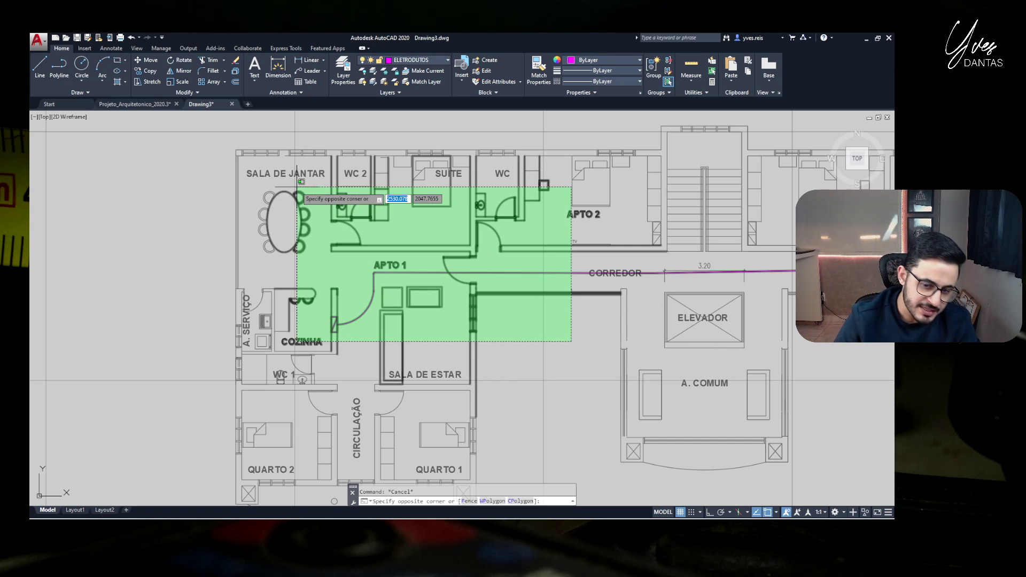
click(265, 165)
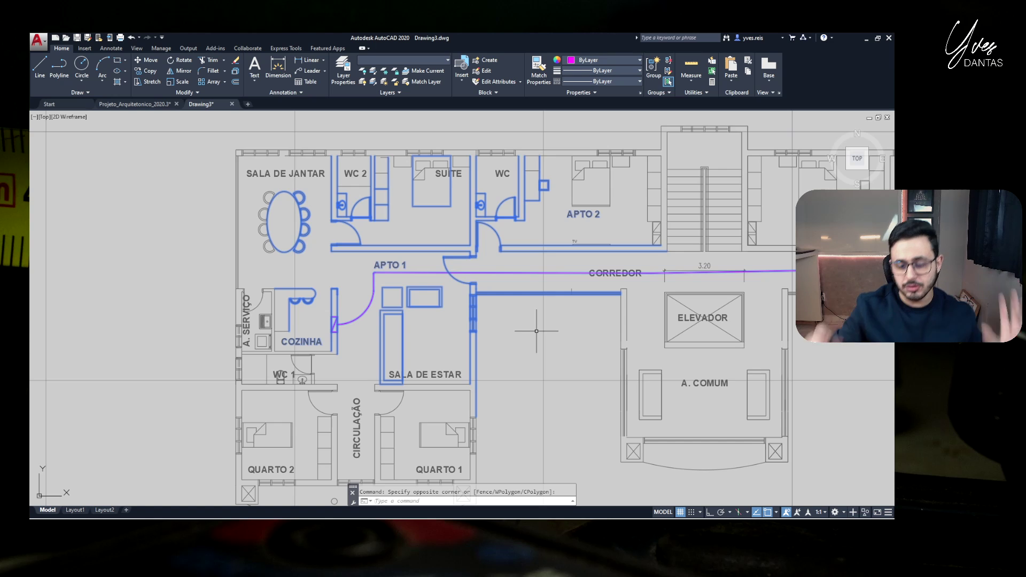
key(Delete)
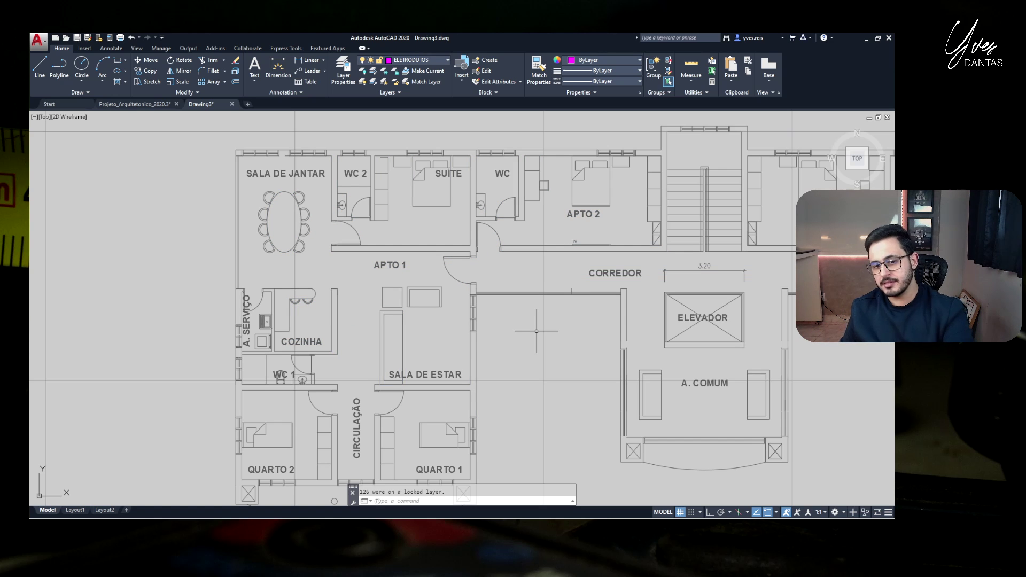
key(ctrl+z)
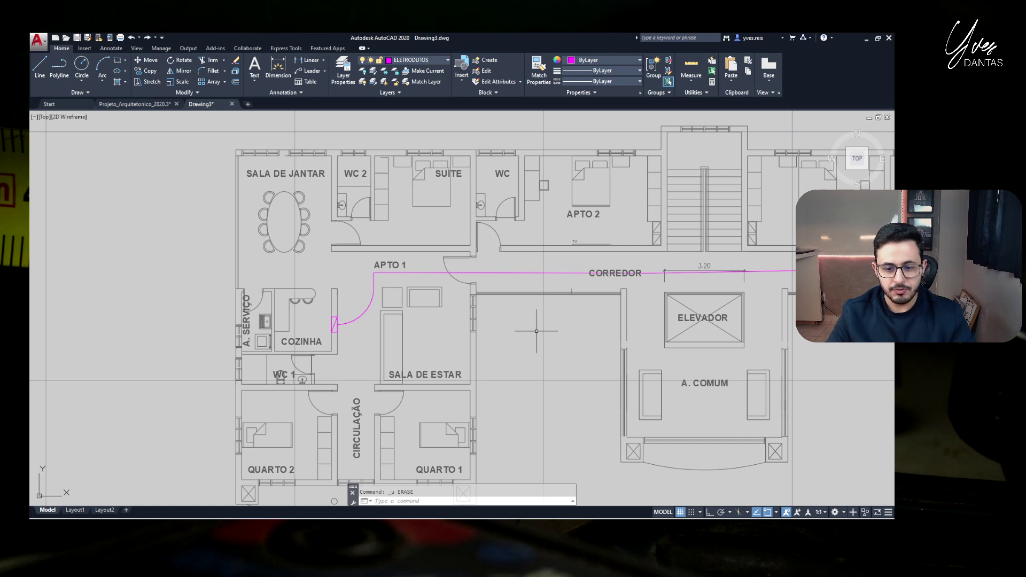
Unlock the ALVENARIA layer and delete the objects crossing a window over APTO 1's living area
click(423, 59)
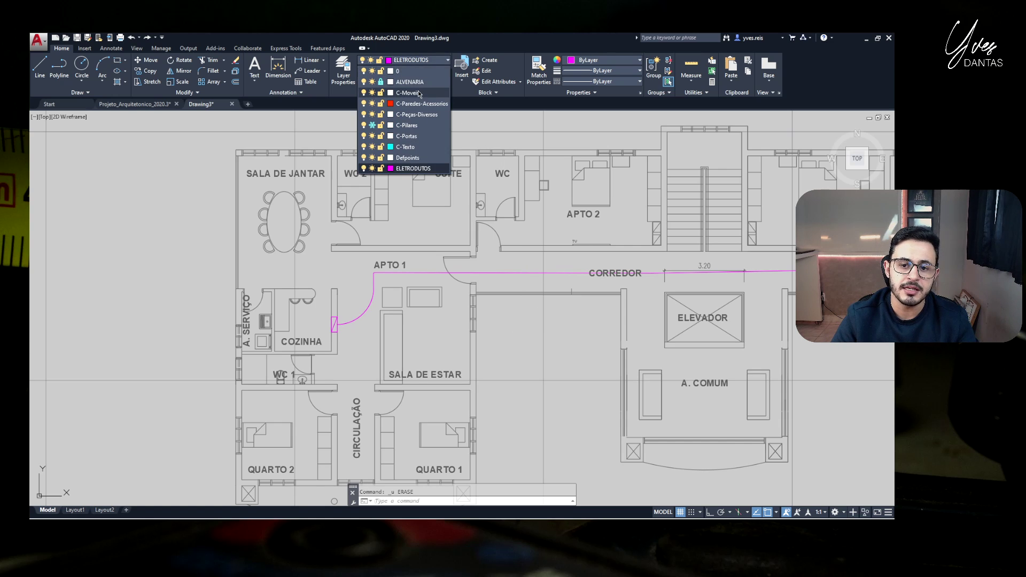
click(381, 81)
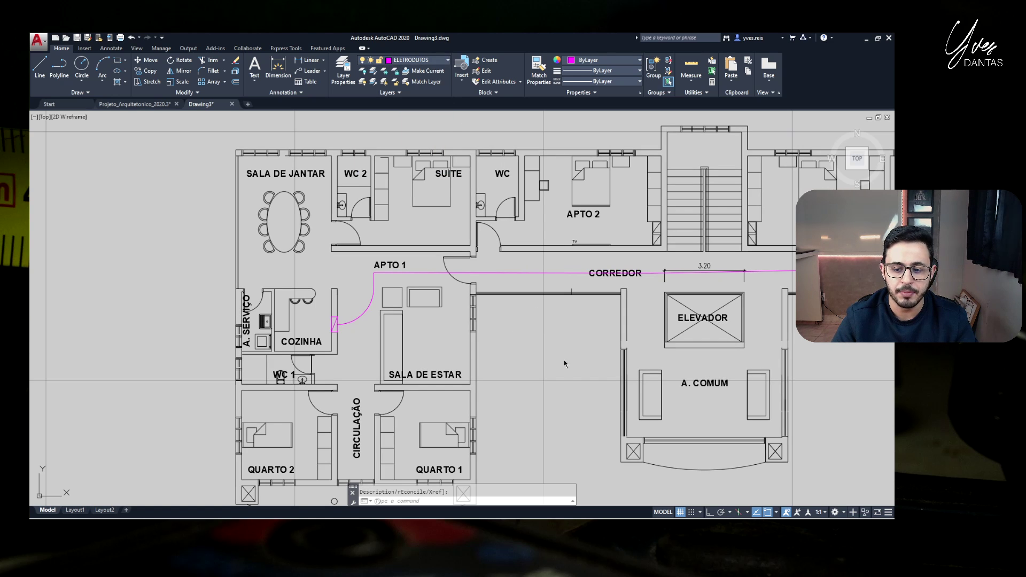
click(537, 348)
click(349, 227)
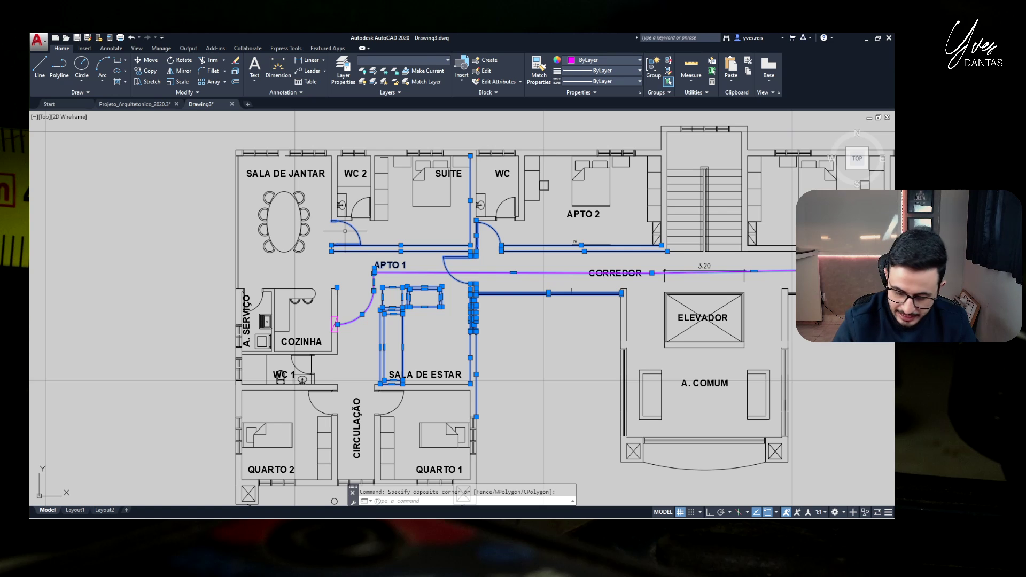
key(Delete)
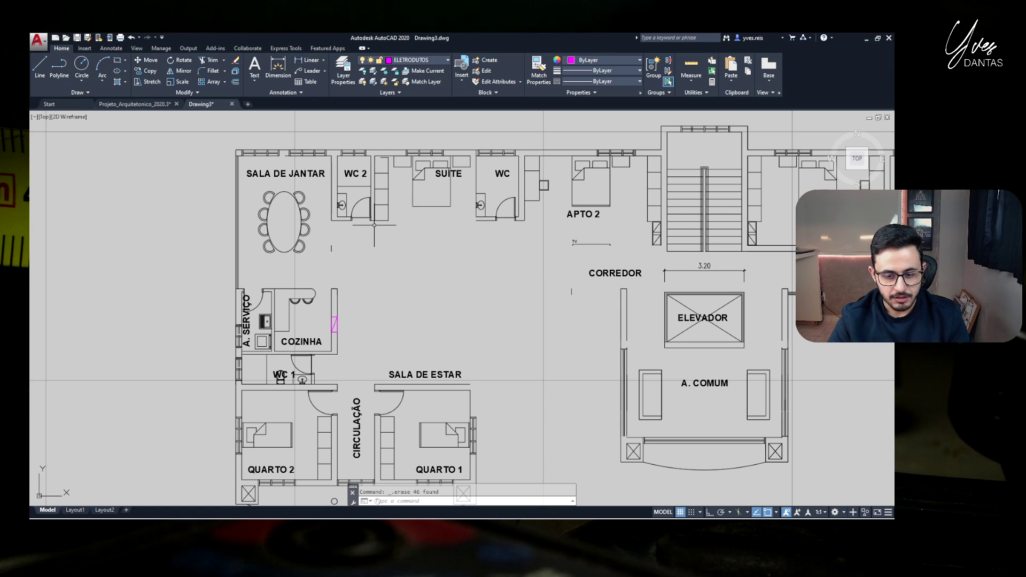
Undo the deletion in APTO 1 and lock the ALVENARIA layer again
key(ctrl+z)
click(442, 62)
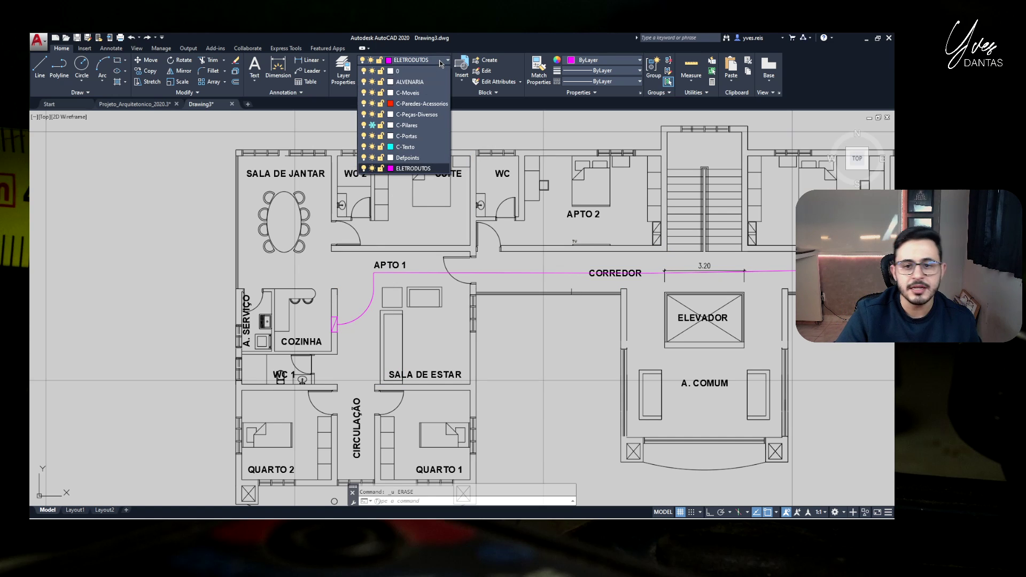
click(380, 83)
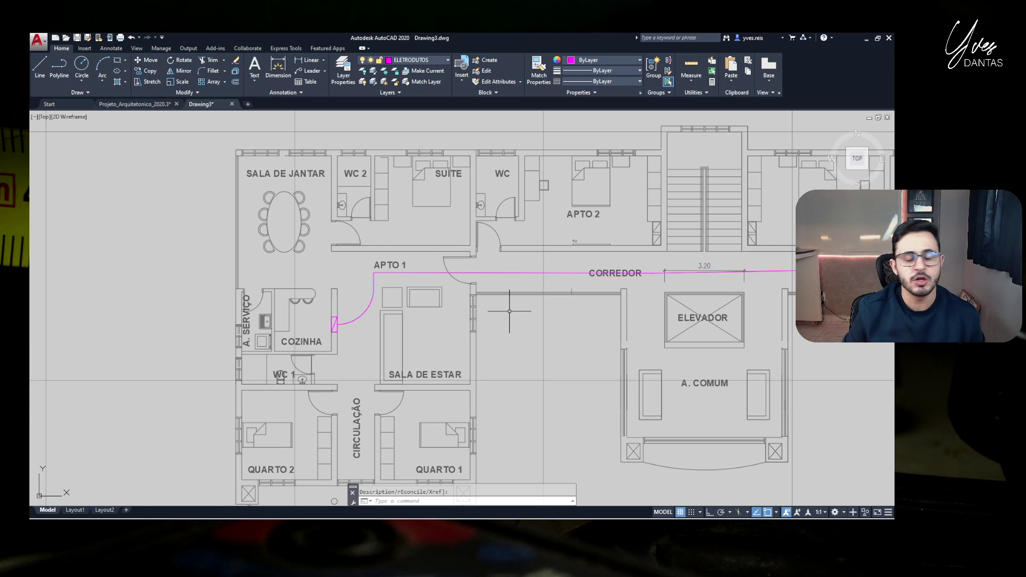
Hide the ribbon with the RIBBONCLOSE command and restore it with the RIBBON command
text(RIBBON)
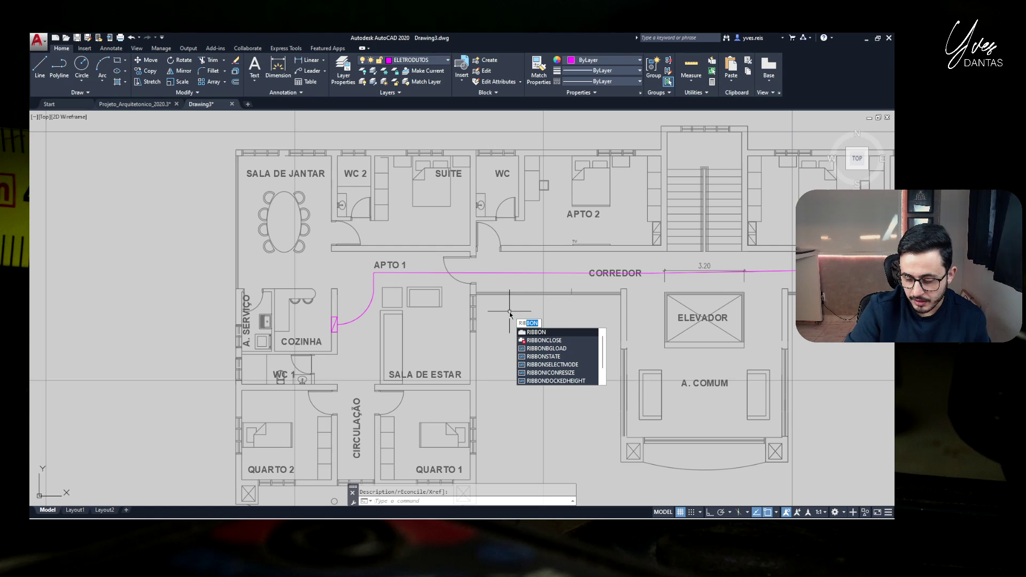
key(Down)
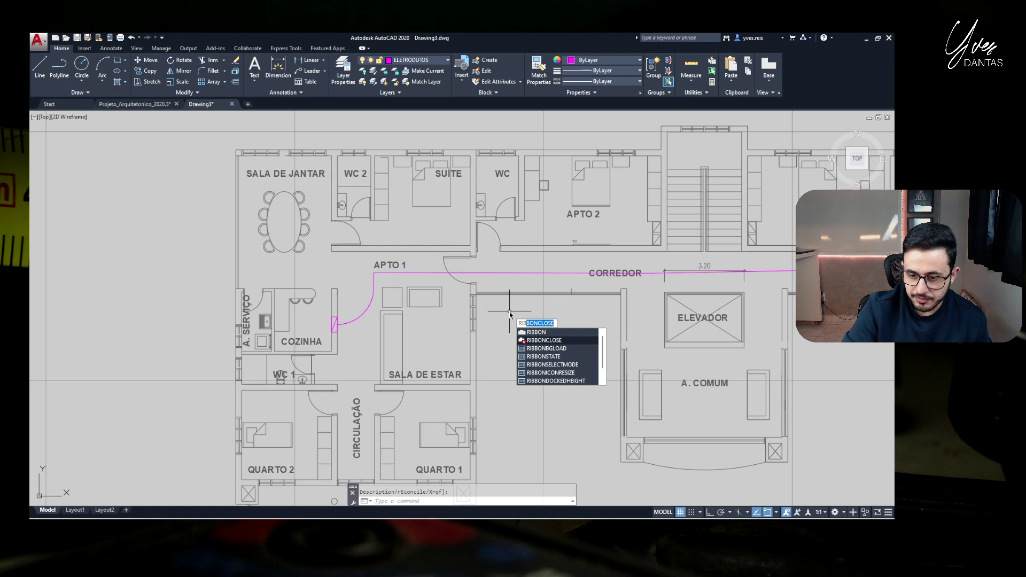
key(Return)
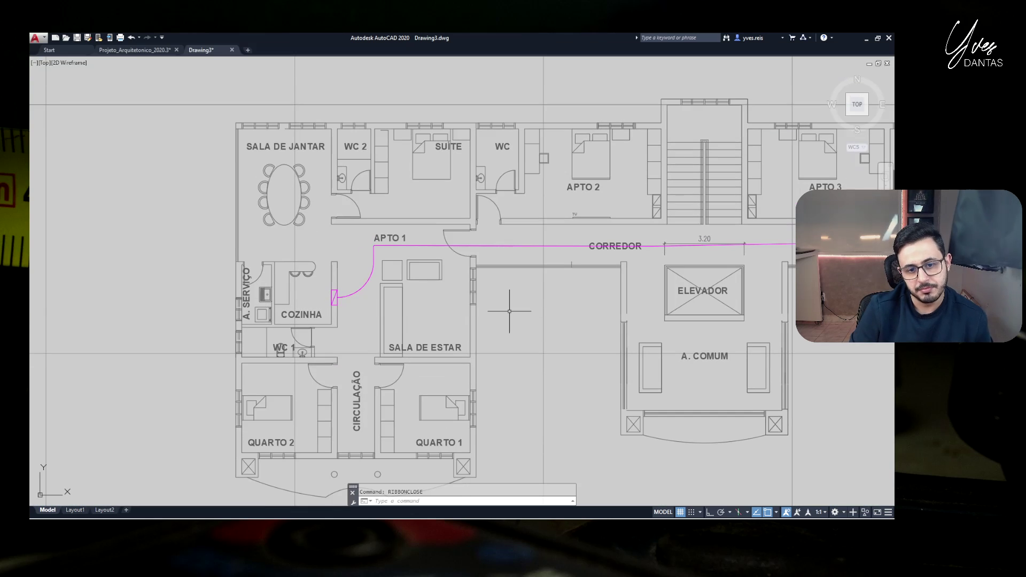
middle_drag(509, 311, 395, 292)
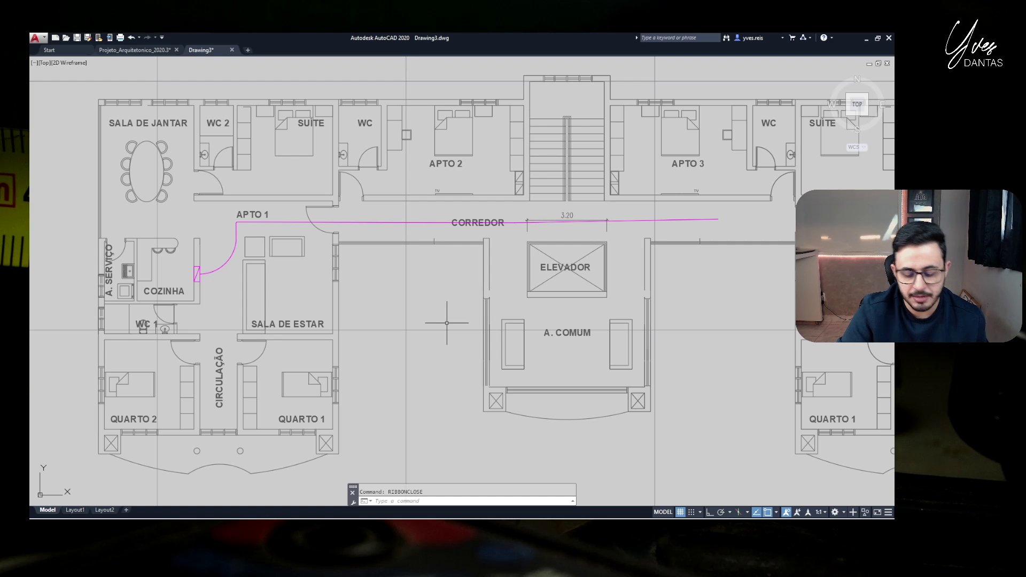
text(ri)
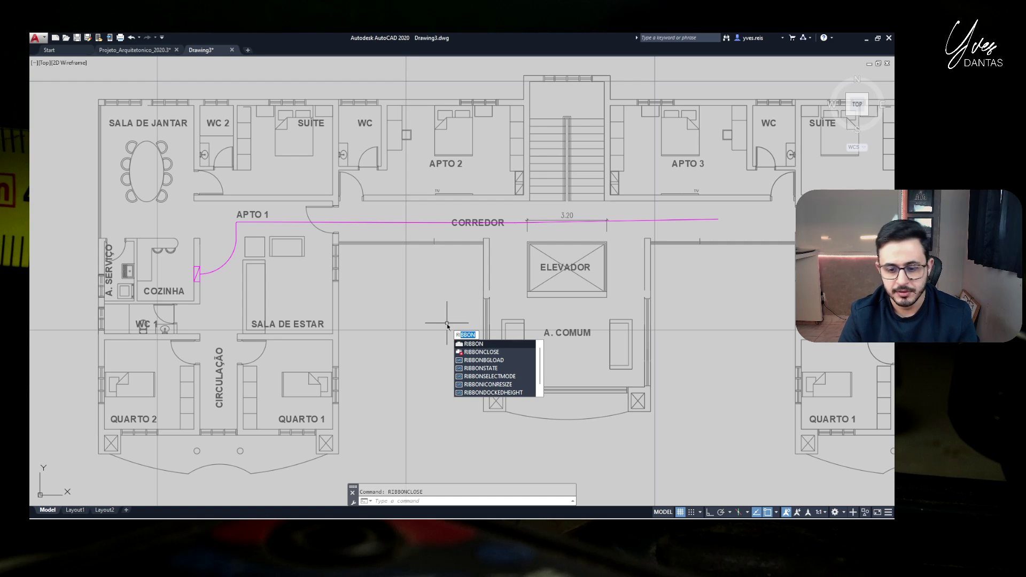
key(Return)
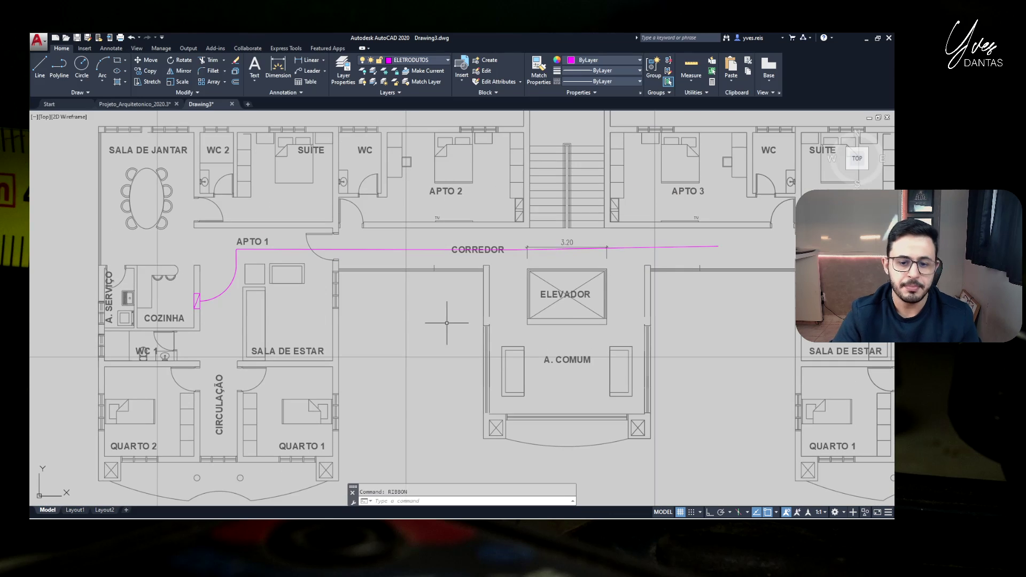
Close the ribbon with RIBBONCLOSE to enlarge the drawing area
mouse_move(460, 339)
middle_down()
mouse_move(421, 328)
mouse_move(396, 335)
middle_up()
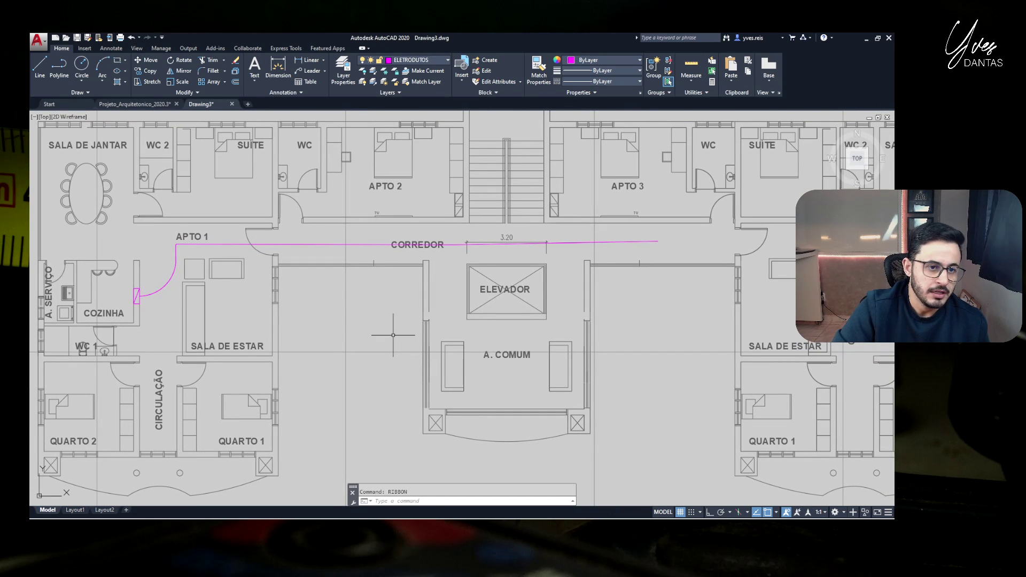
text(RIB)
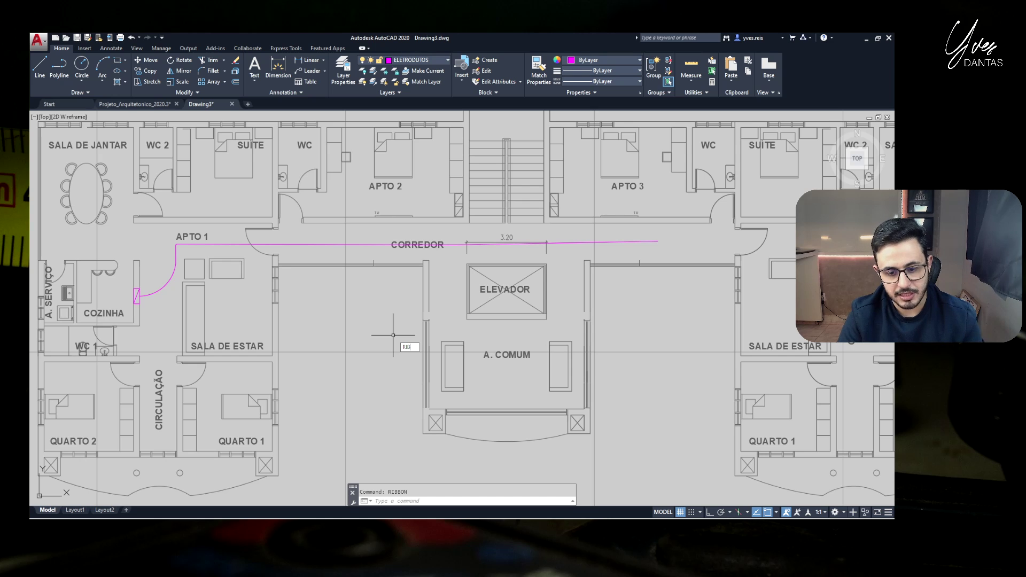
key(Return)
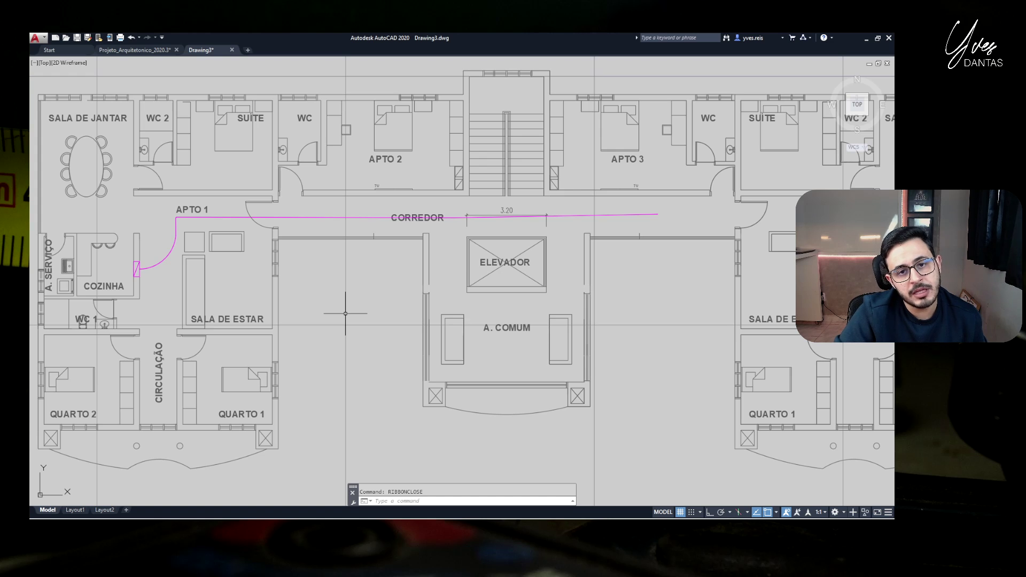
Place the single-line text "PÉ DIREITO = 3,75 M" below the floor plan with height 2.5 and rotation 0
scroll(345, 314, down, 5)
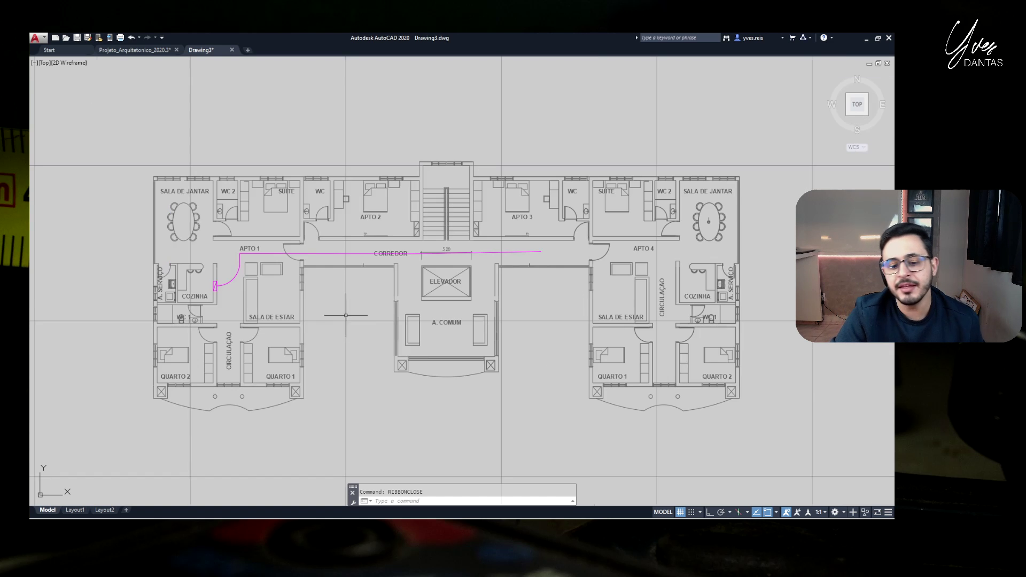
text(TEXT)
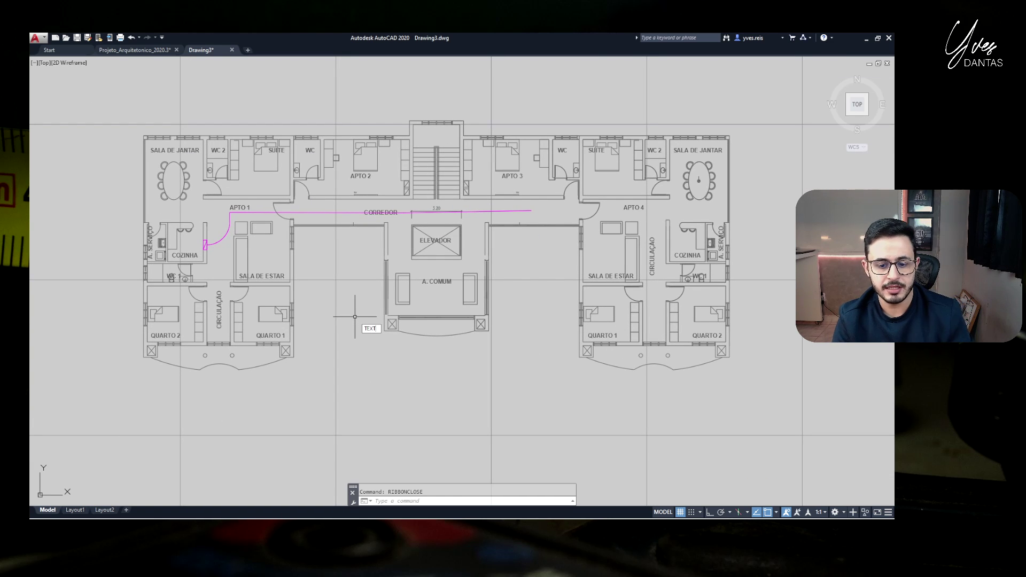
key(Return)
click(301, 416)
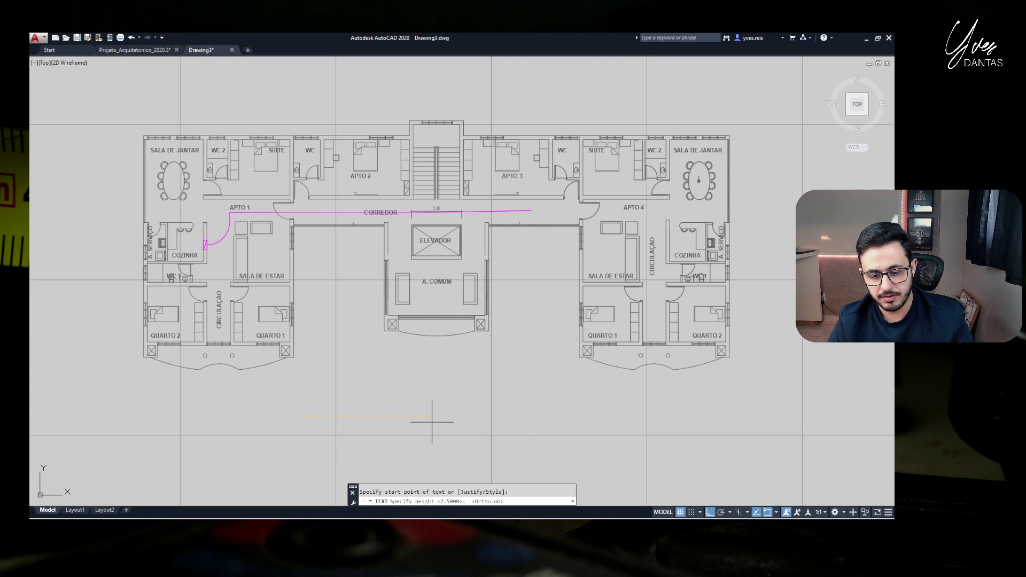
key(F8)
key(Return)
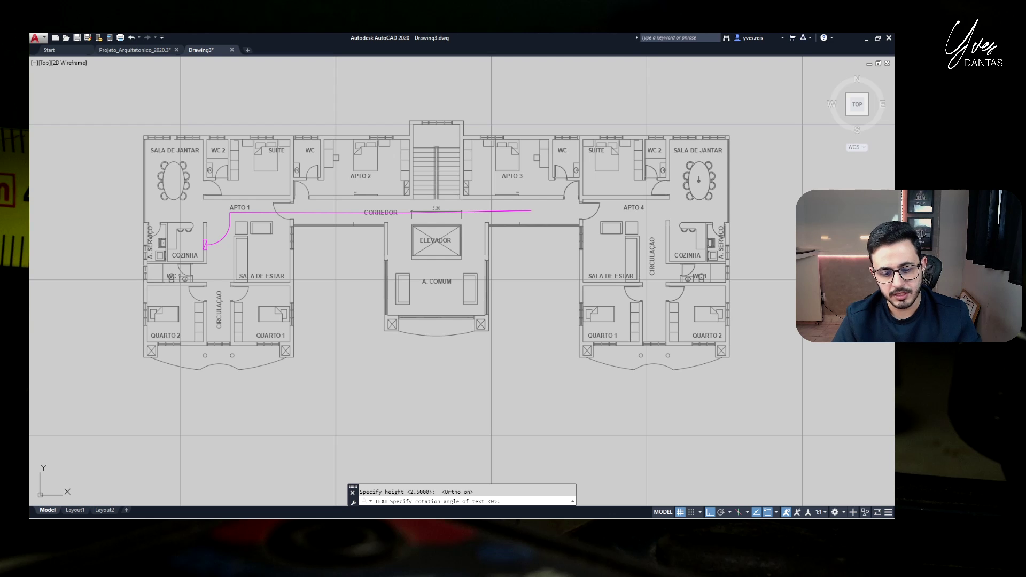
key(Return)
scroll(411, 395, down, 3)
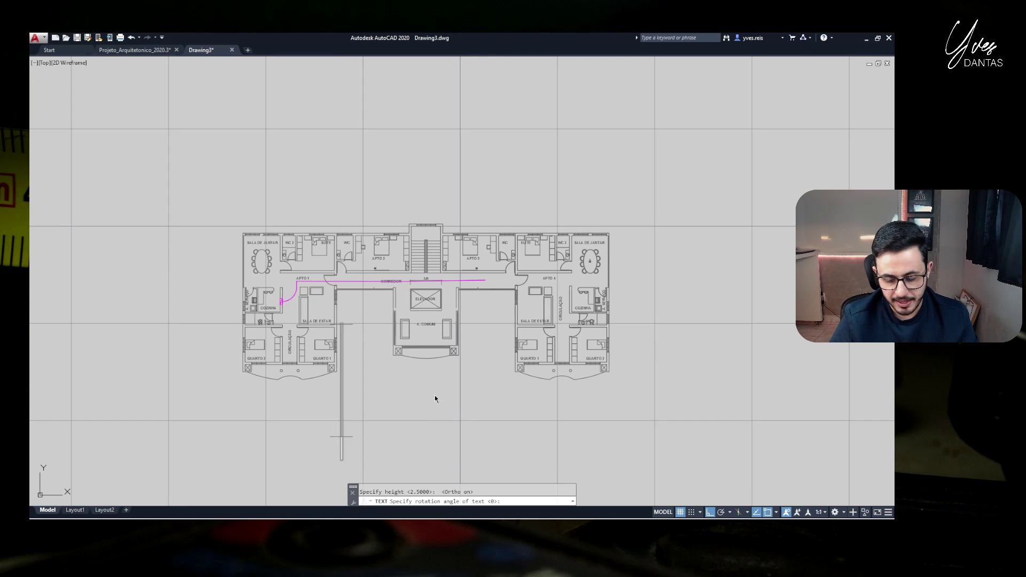
text(PÉ DIRE)
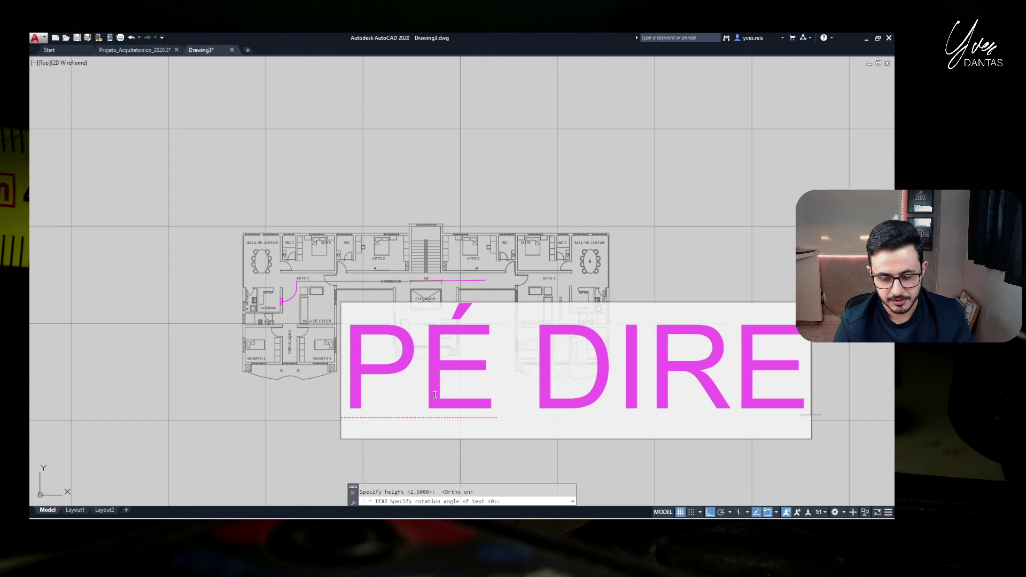
text(ITO = )
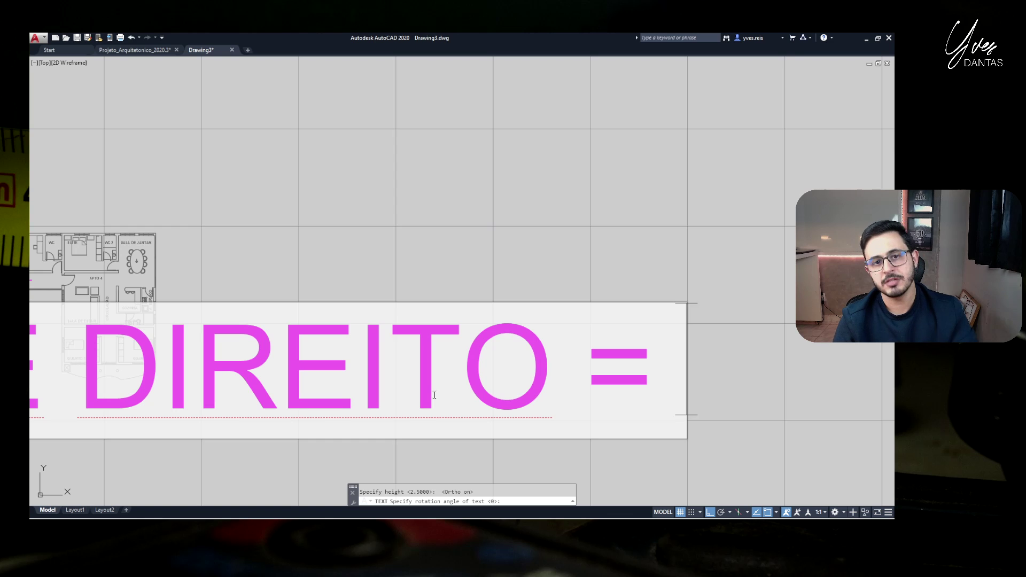
text(3,75)
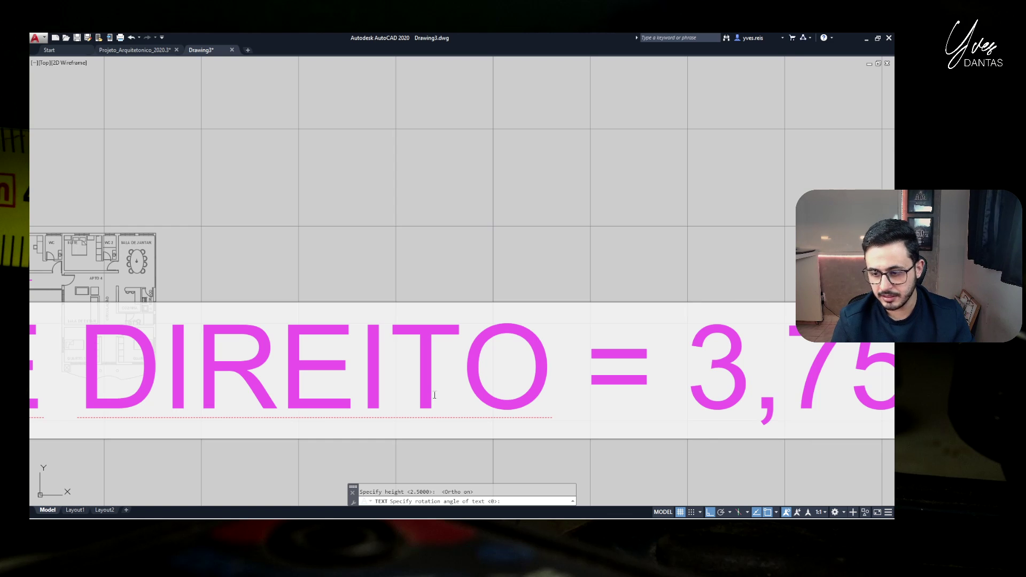
text( M)
key(Return)
key(Return)
Scale the PÉ DIREITO text by a factor of 0.05 from its insertion point
scroll(428, 176, down, 2)
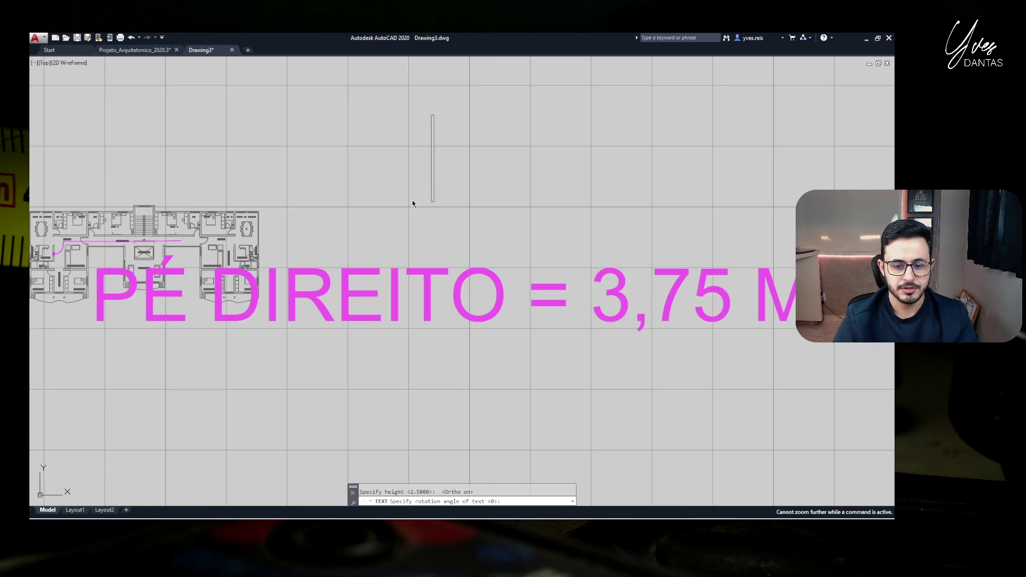
middle_drag(607, 149, 633, 159)
click(564, 184)
click(425, 383)
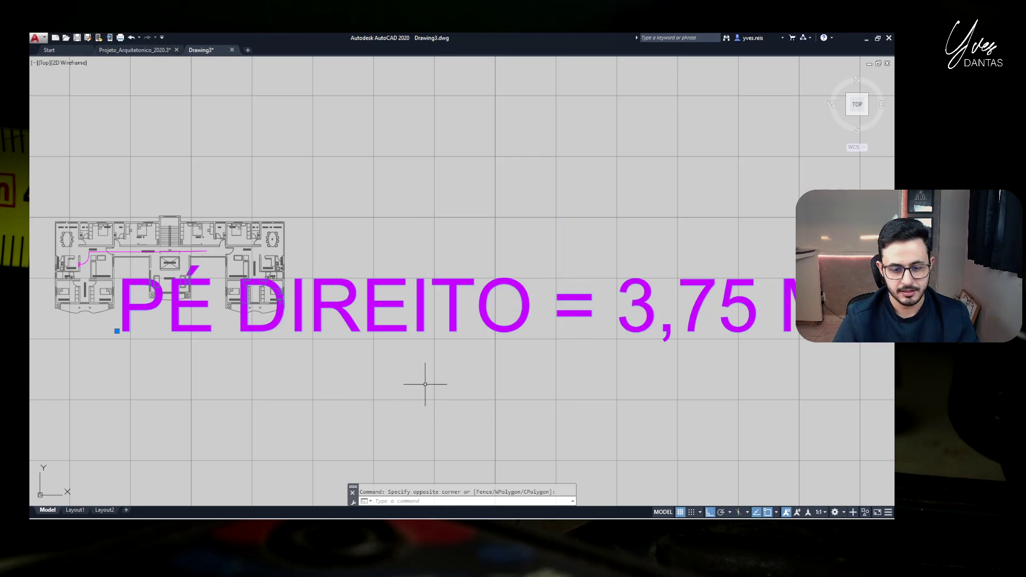
text(sc)
key(Return)
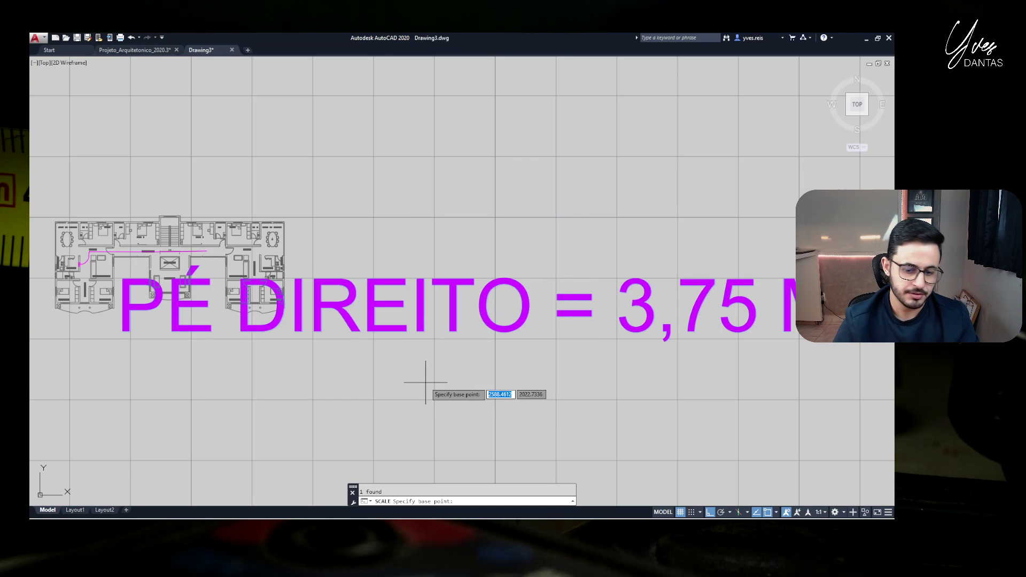
click(117, 333)
text(0.05)
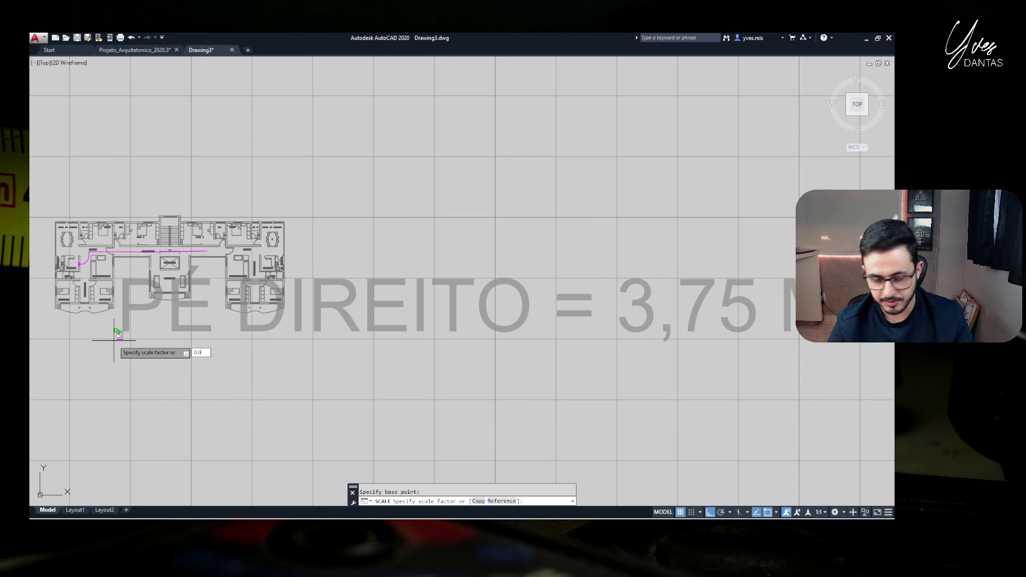
key(Return)
Move the PÉ DIREITO text up beside QUARTO 1, just below the gap between APTO 1 and A. COMUM
scroll(118, 345, up, 8)
middle_drag(161, 313, 338, 321)
scroll(337, 321, down, 5)
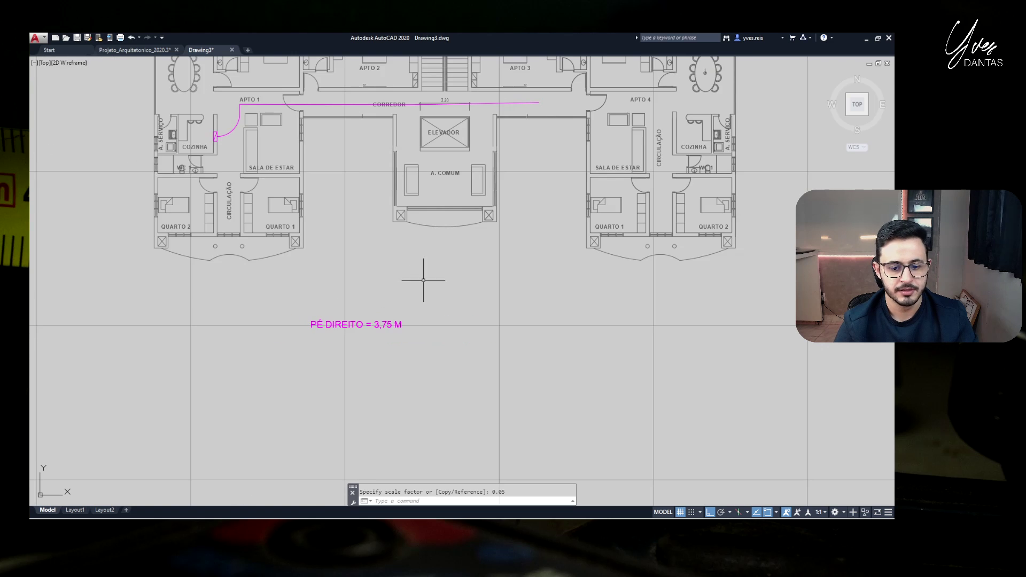
click(422, 281)
click(308, 365)
text(m)
key(space)
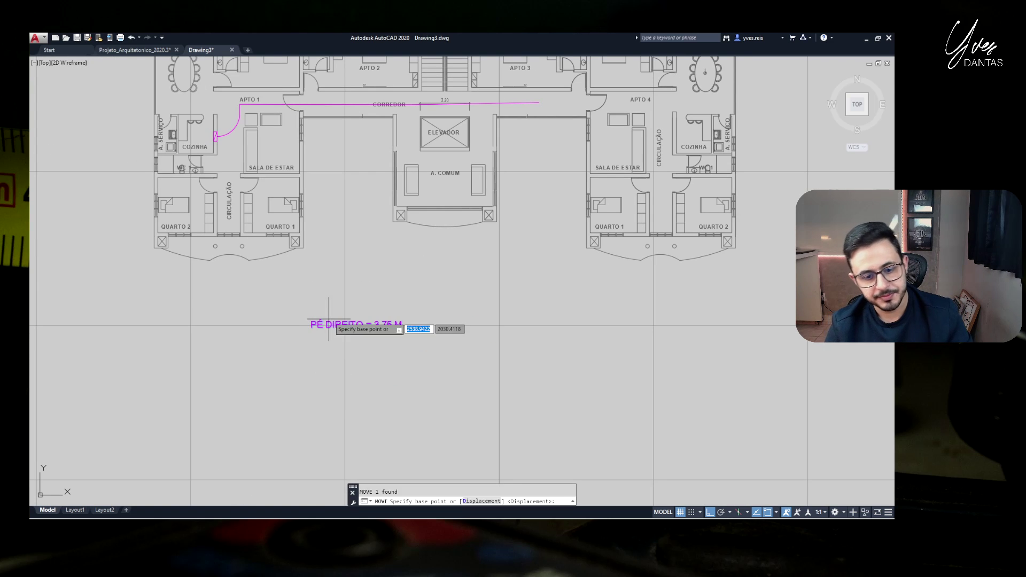
click(329, 321)
click(355, 236)
key(Escape)
scroll(364, 283, down, 4)
middle_drag(361, 267, 346, 317)
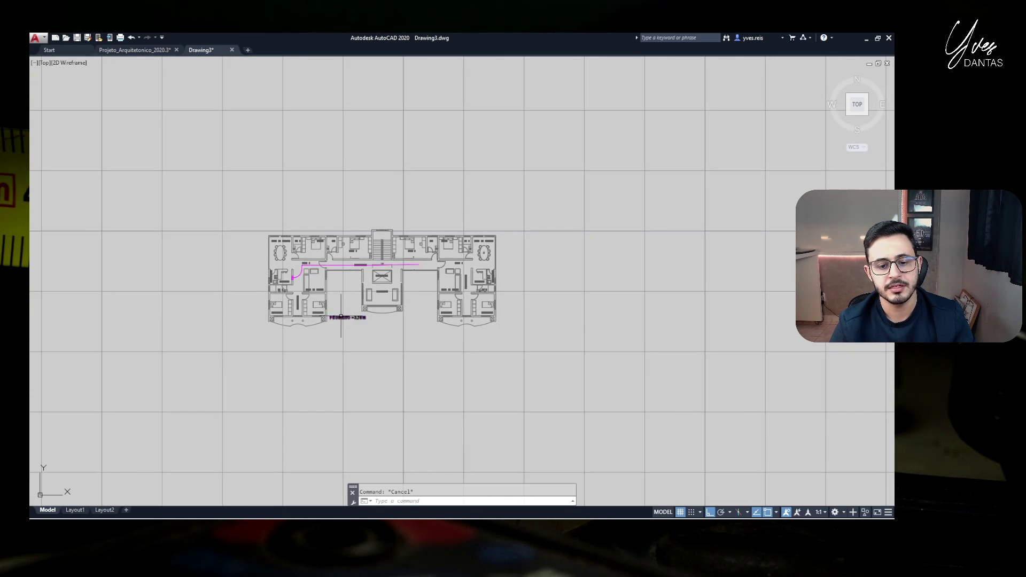
scroll(341, 317, up, 4)
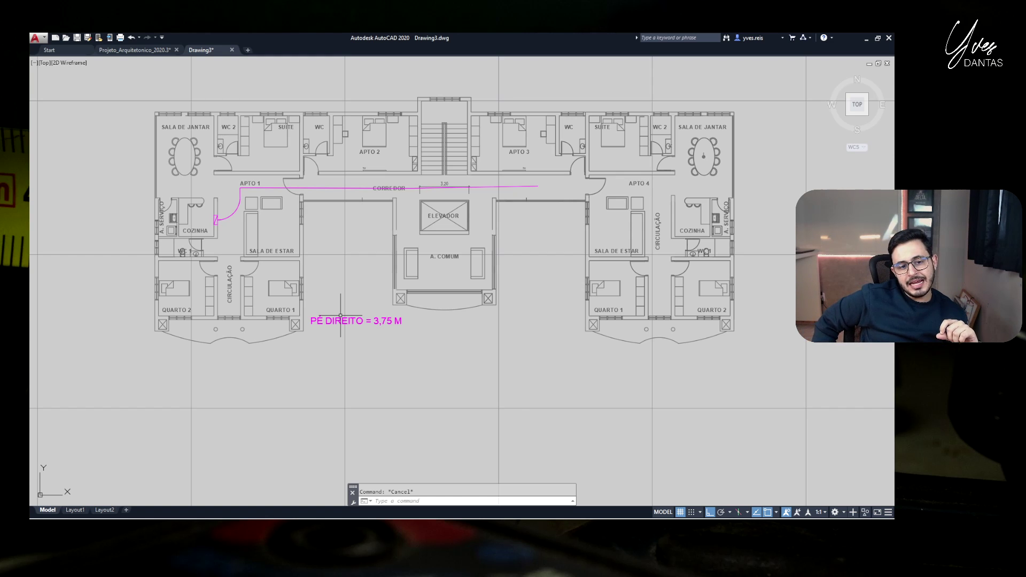
scroll(270, 220, up, 4)
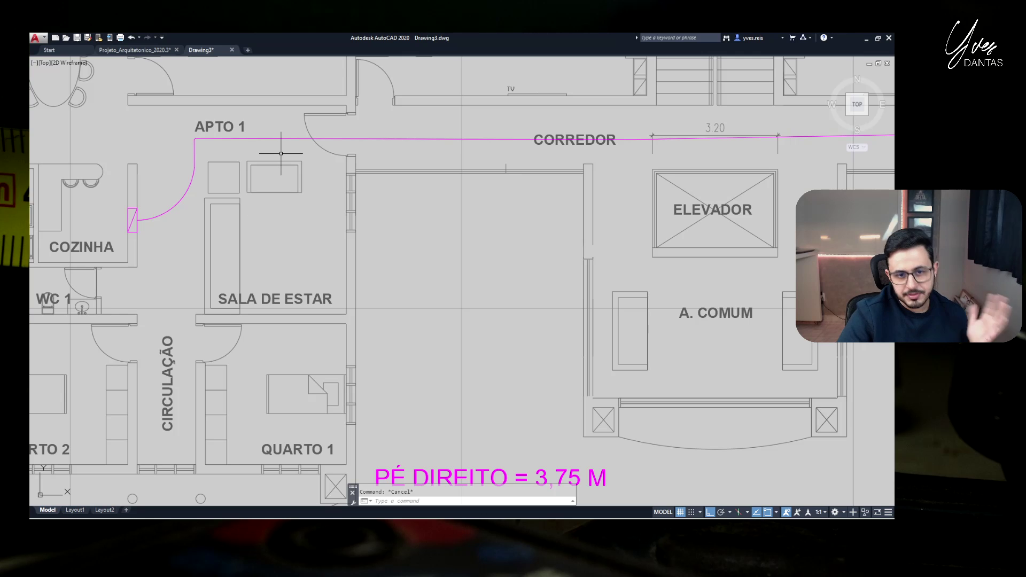
scroll(280, 154, down, 2)
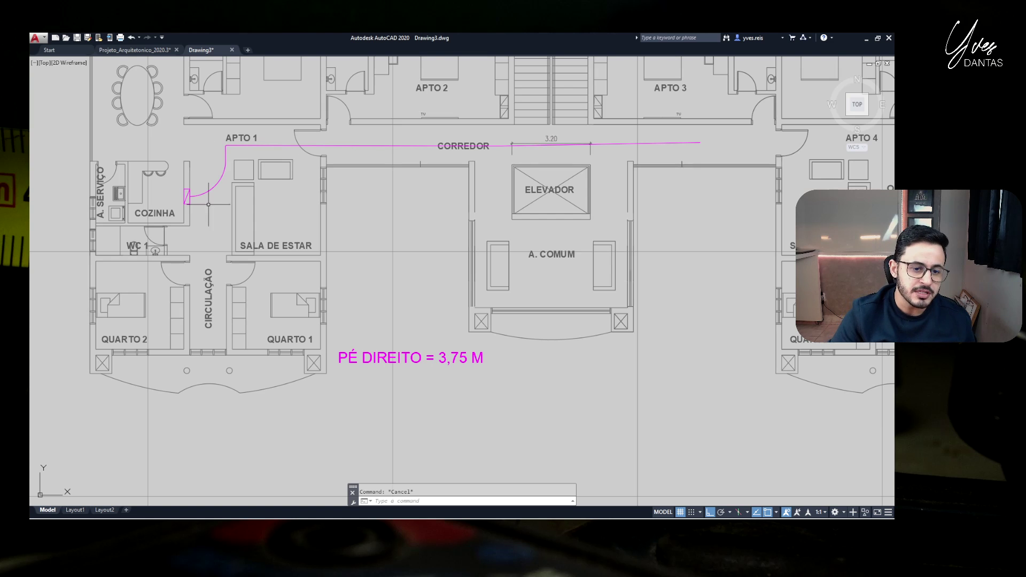
scroll(211, 190, up, 3)
scroll(221, 200, down, 3)
middle_drag(217, 238, 217, 240)
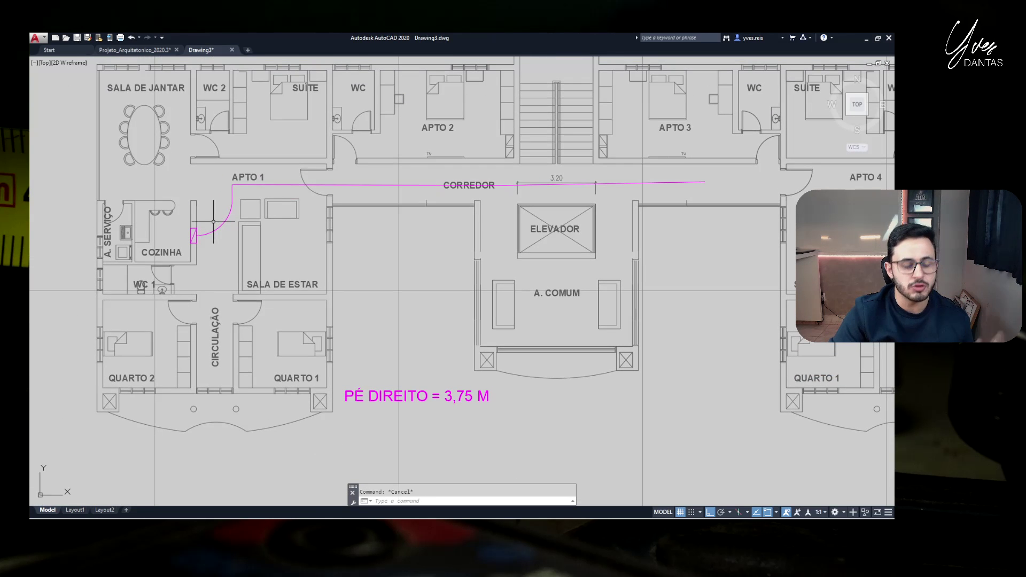
Draw a three-point arc from the conduit's corner below the APTO 1 label to the wall above, with Ortho off for the endpoint
text(a)
key(Return)
scroll(211, 161, up, 6)
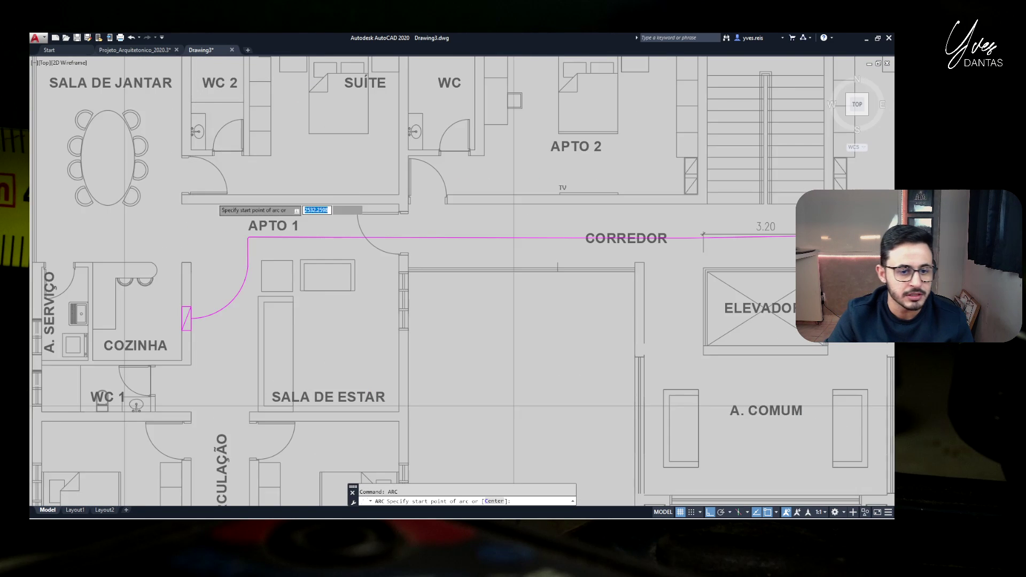
click(303, 302)
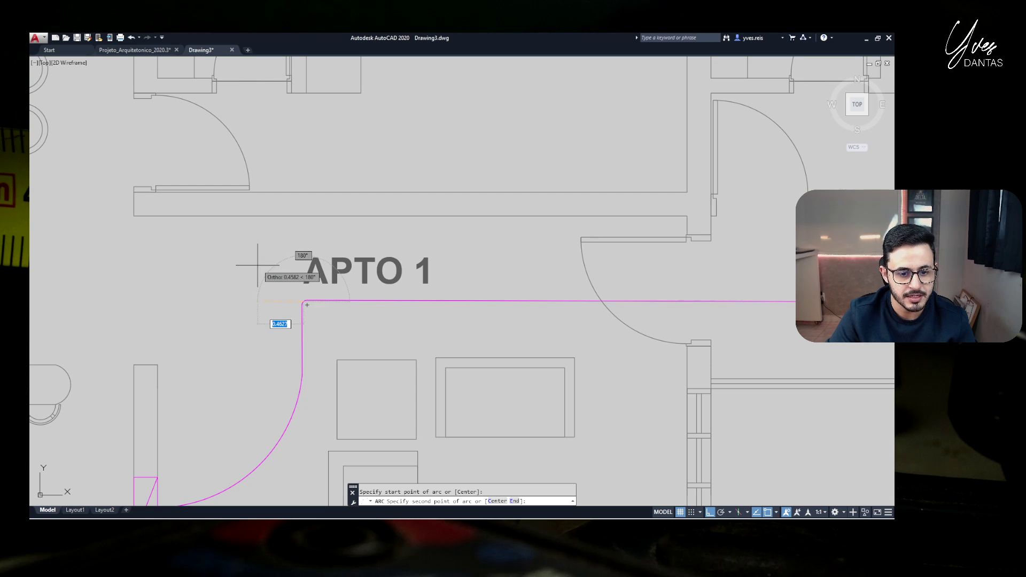
click(255, 301)
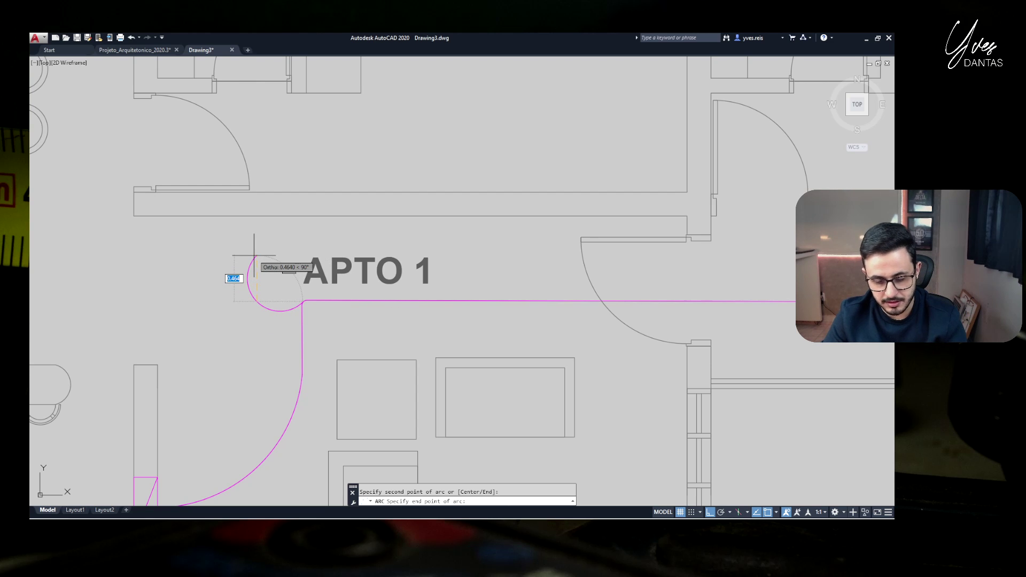
key(F8)
click(256, 217)
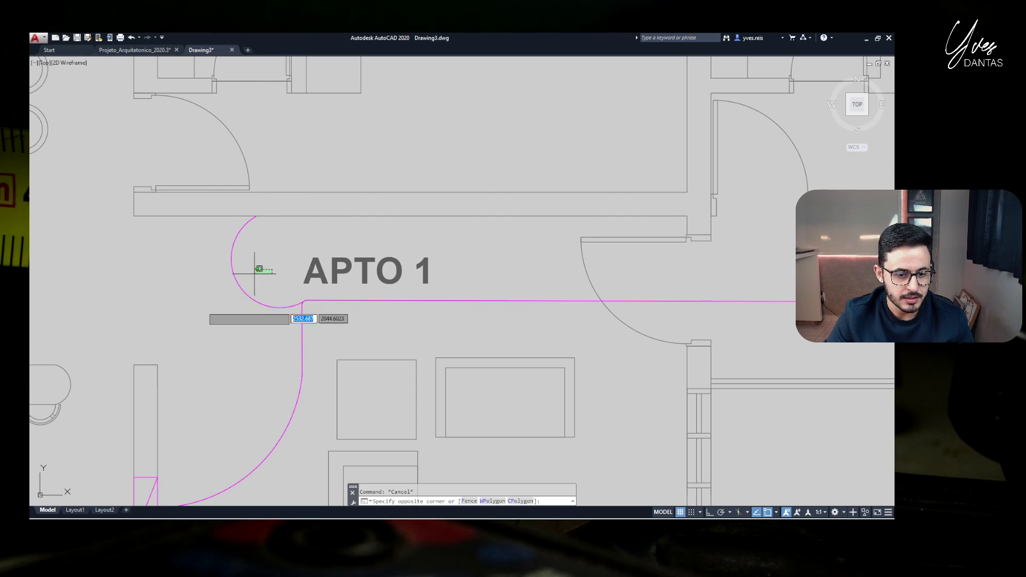
Stretch the new arc's midpoint inward to give it a shallower curve beside the APTO 1 label
click(234, 281)
click(237, 281)
key(Escape)
key(Escape)
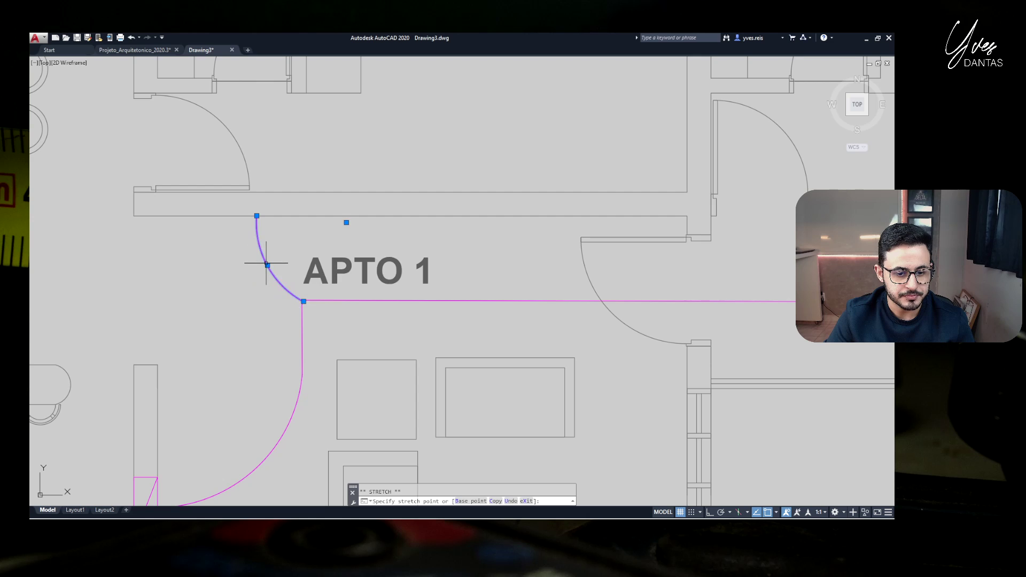
Select the small arc beside the APTO 1 label and extend the selection to all similar arcs with SELECTSIMILAR
scroll(267, 256, down, 5)
scroll(313, 255, up, 8)
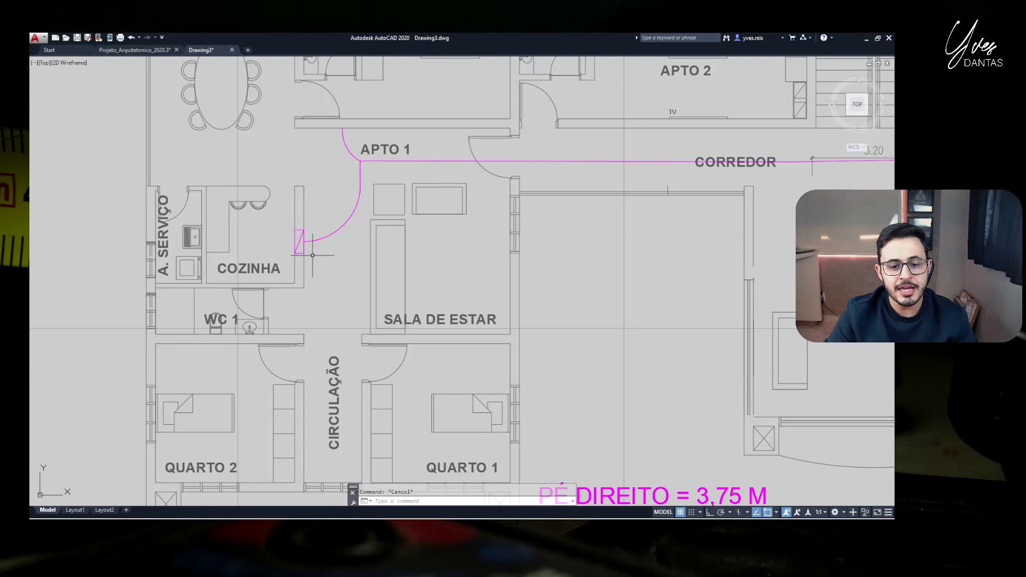
click(353, 142)
click(334, 159)
scroll(336, 187, down, 2)
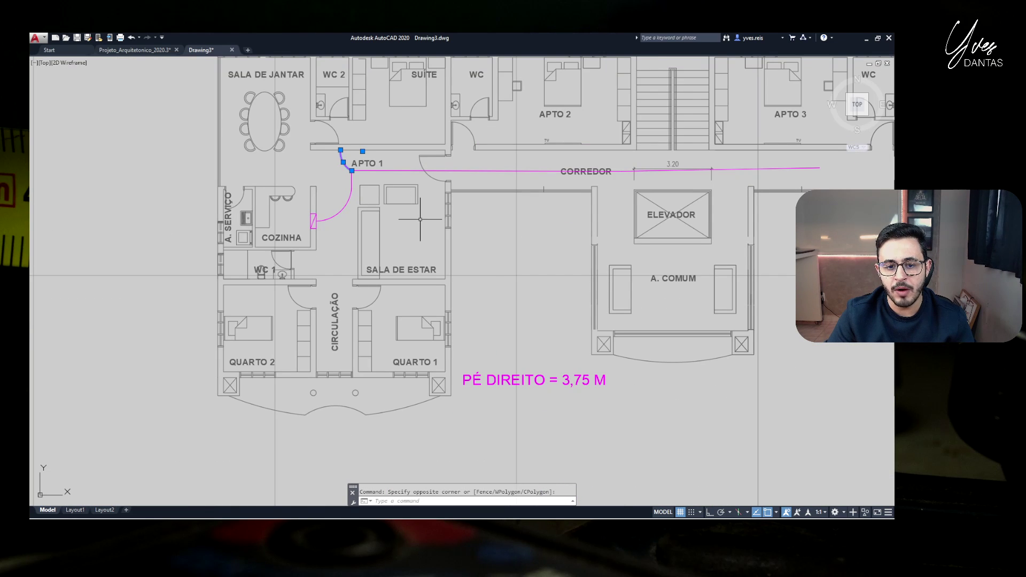
middle_drag(404, 221, 379, 224)
text(SELE)
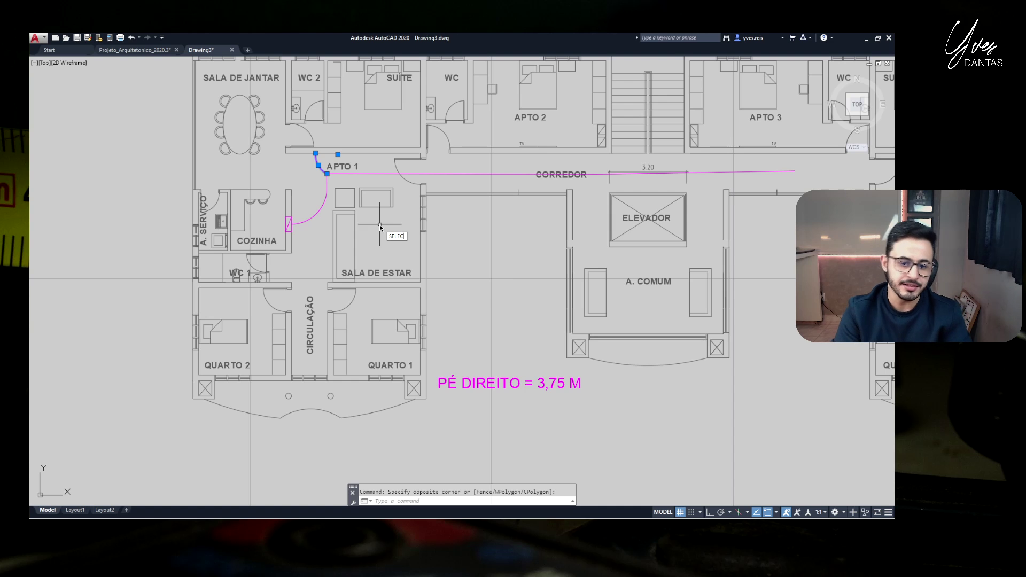
text(C)
key(Return)
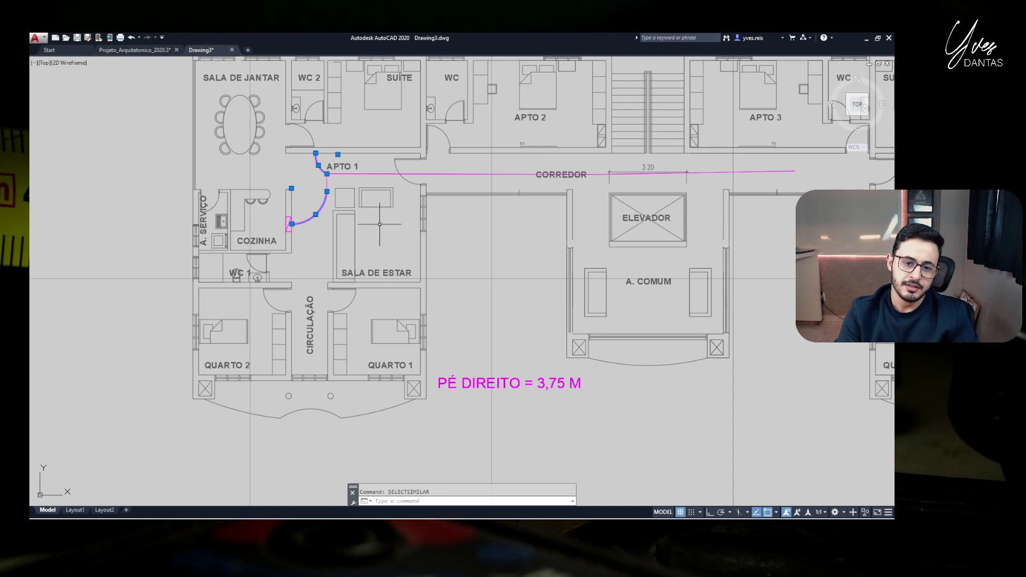
Run BCOUNT on the selected arcs and review its output in the command history
scroll(379, 225, down, 3)
scroll(374, 223, up, 3)
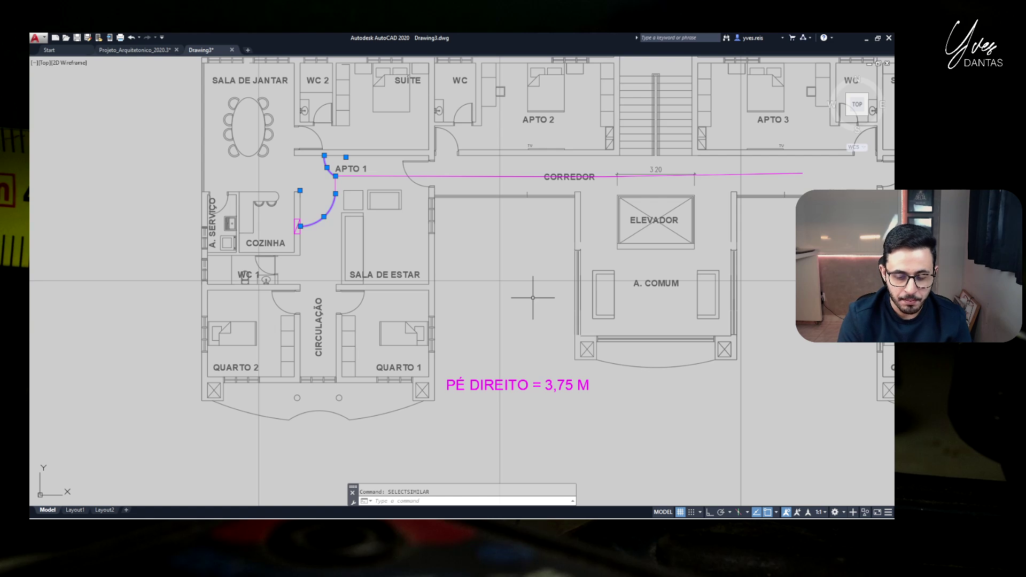
text(BC)
key(Down)
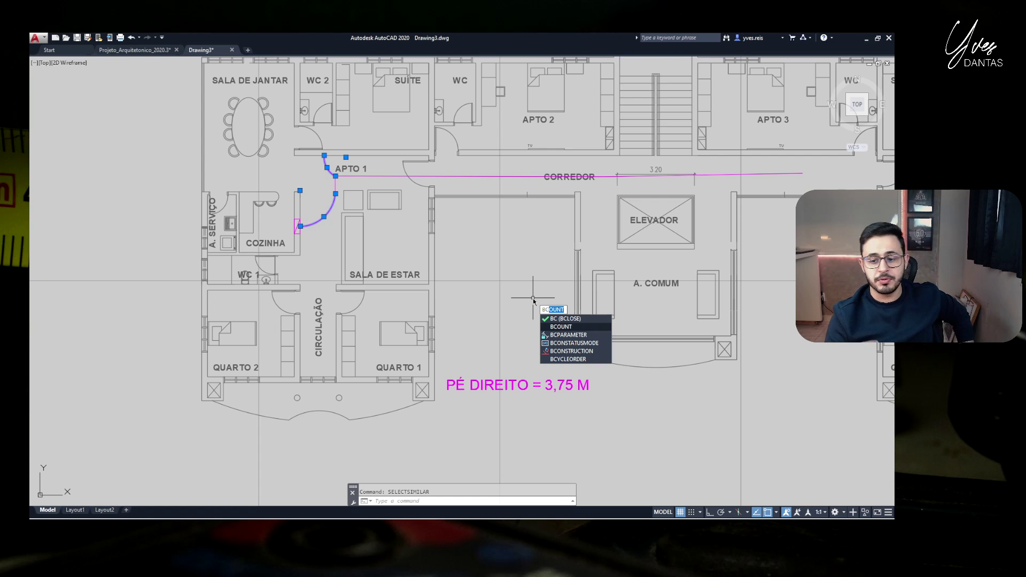
key(Return)
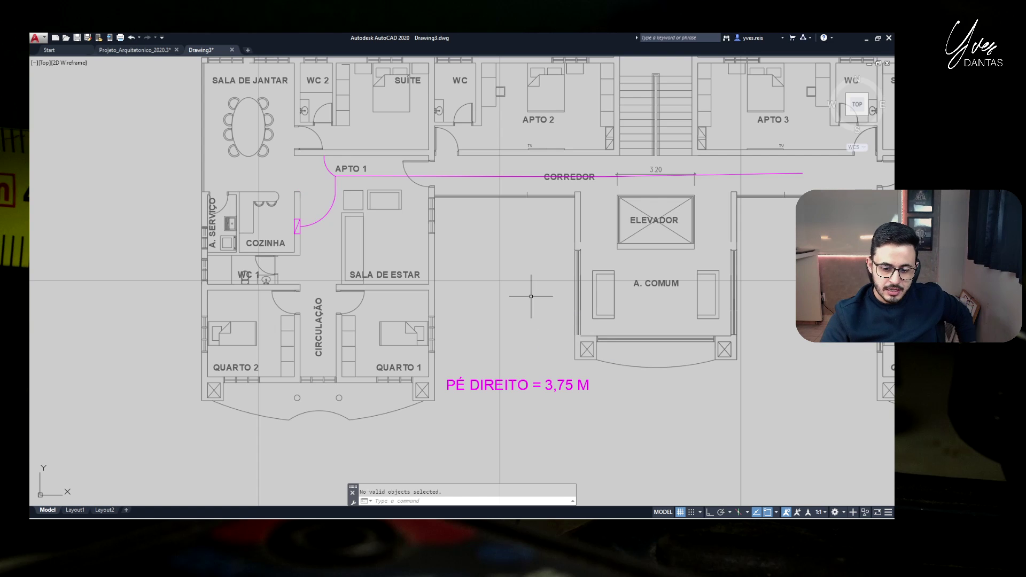
click(573, 501)
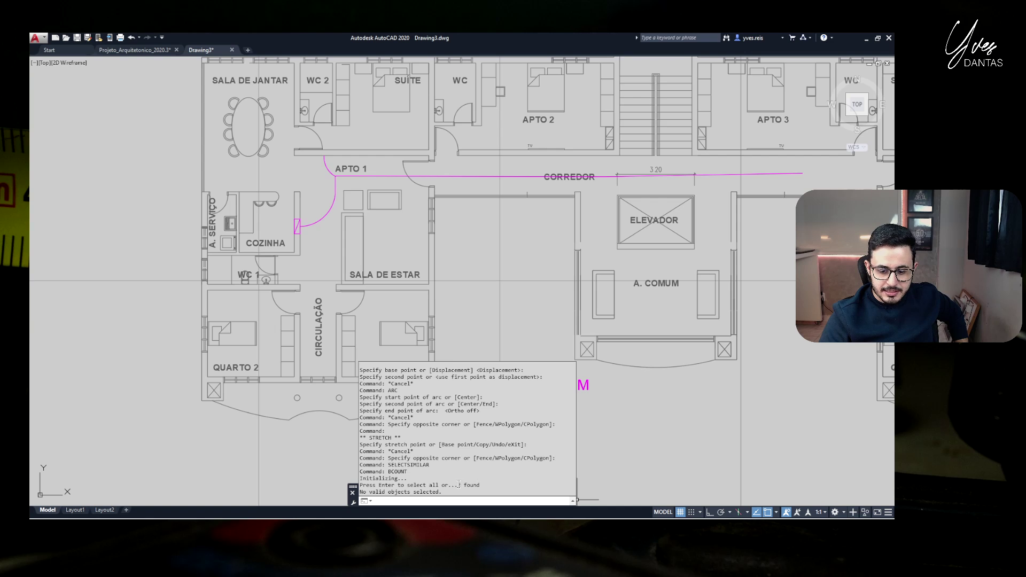
drag(457, 485, 486, 485)
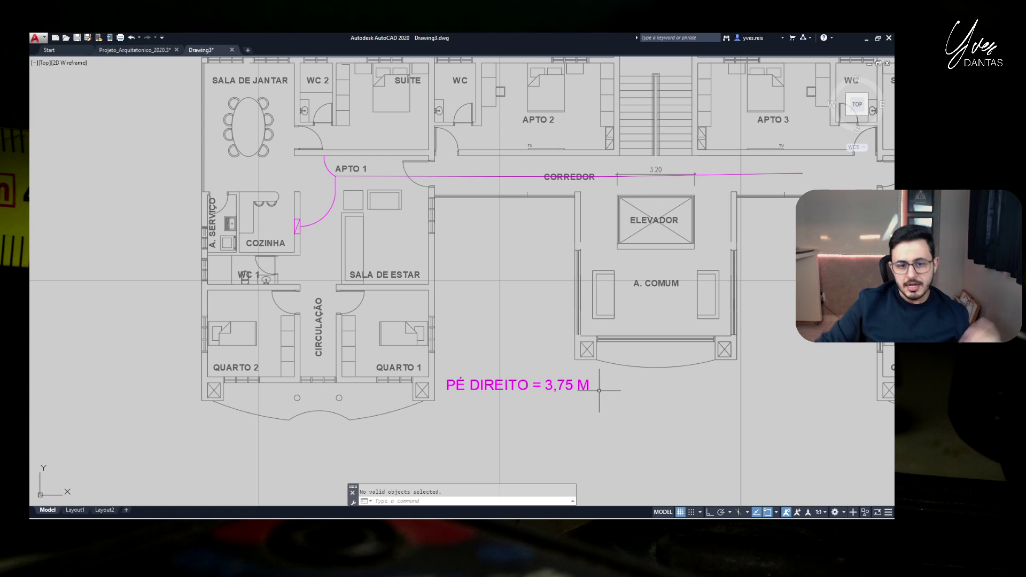
Inspect the properties of the conduit polyline running along the CORREDOR, including its layer and length, and close the palette
click(473, 176)
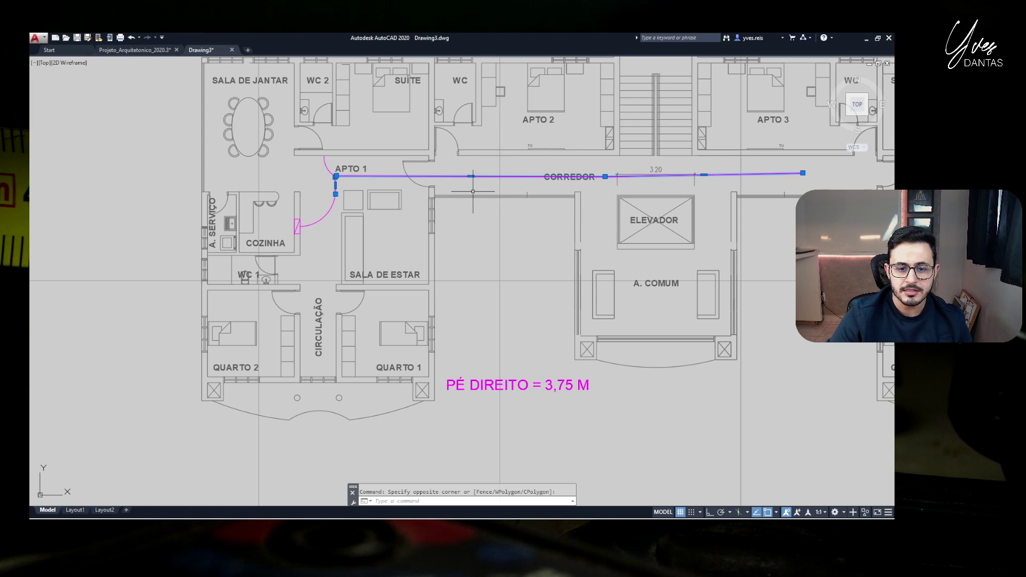
text(PR)
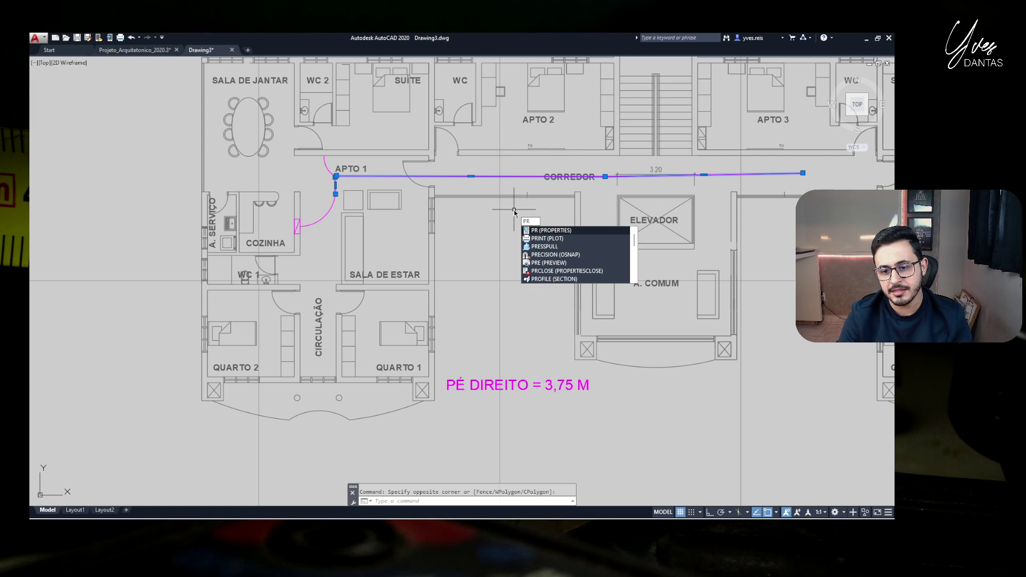
key(Return)
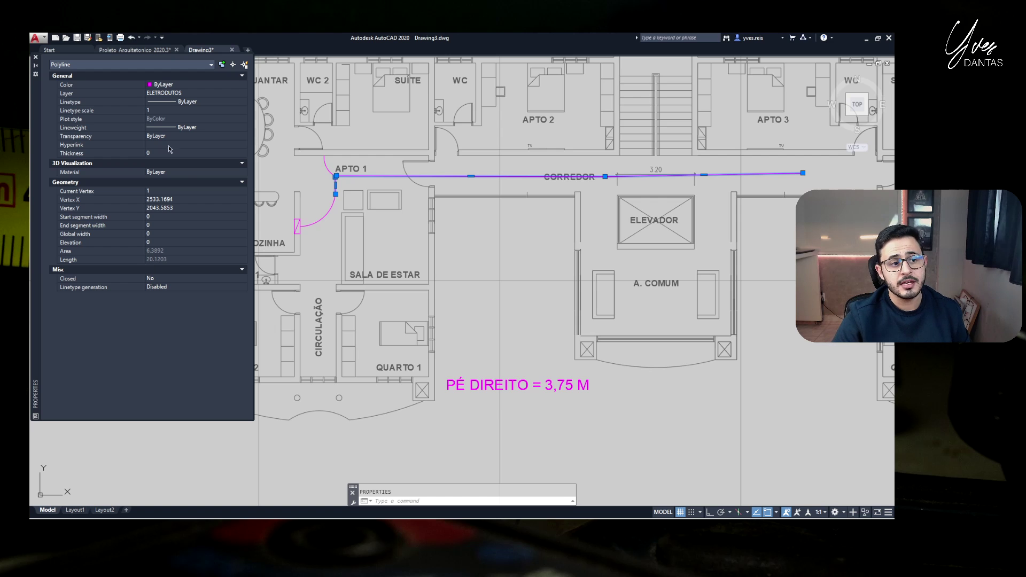
click(35, 56)
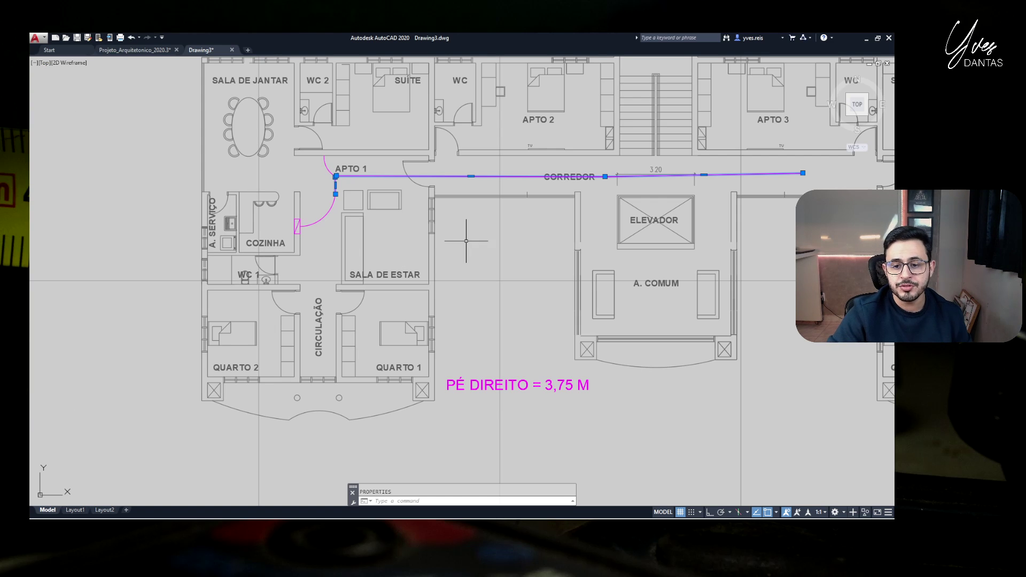
click(497, 241)
click(504, 242)
scroll(515, 242, down, 2)
middle_drag(858, 170, 747, 185)
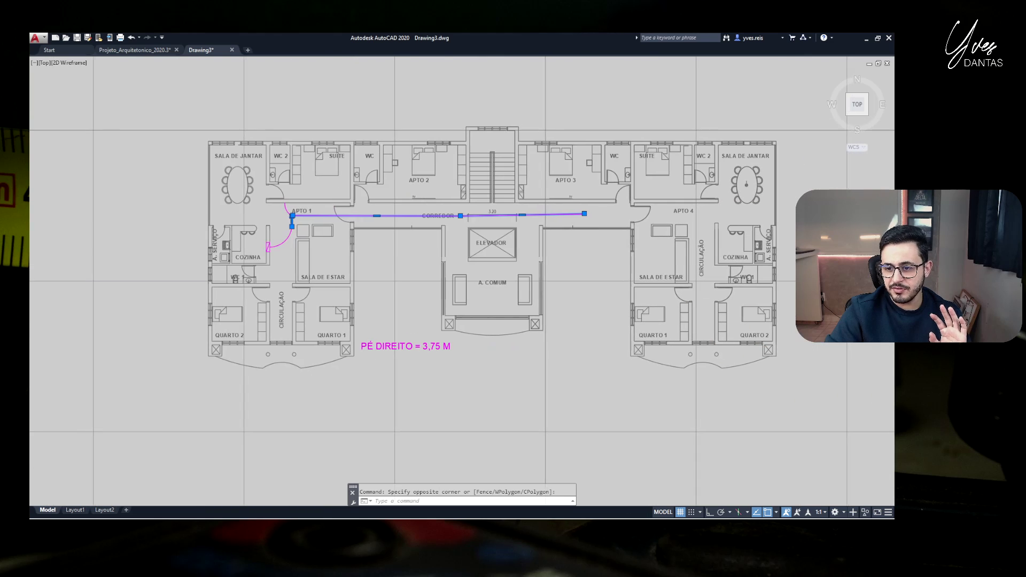